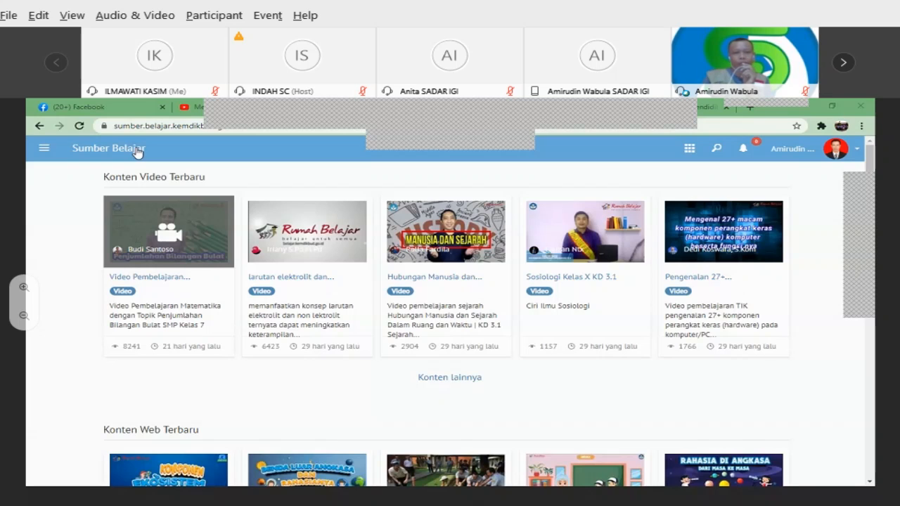
# Look through the education levels in the Sumber Belajar navigation list and dismiss the Webex panelist notice
pyautogui.click(43, 148)
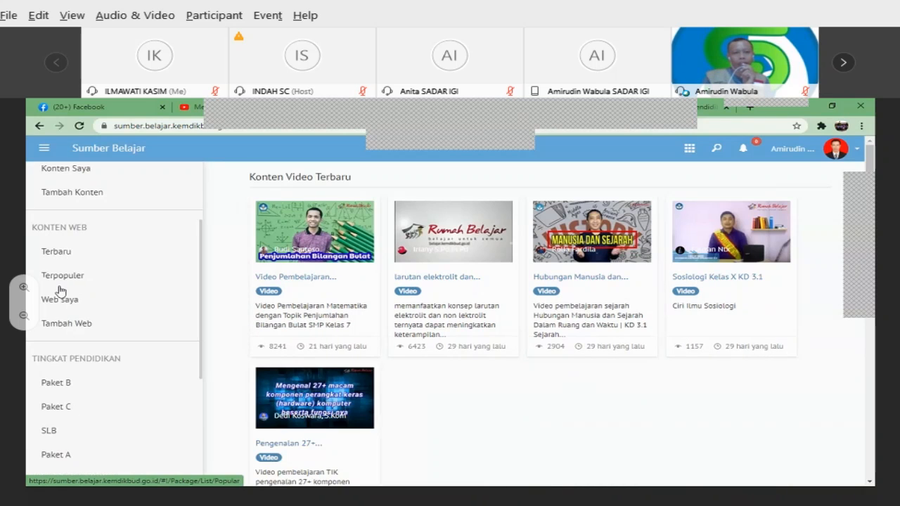
pyautogui.scroll(-3, 71, 330)
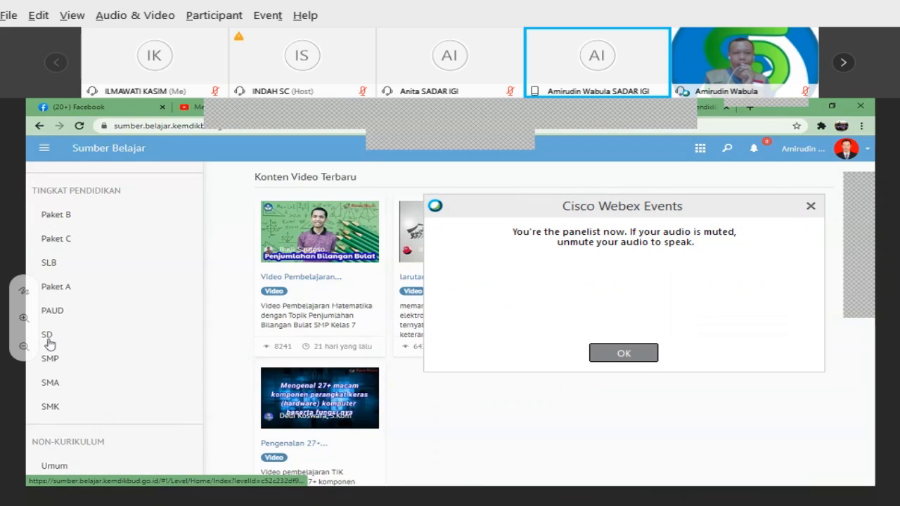
pyautogui.scroll(1, 49, 344)
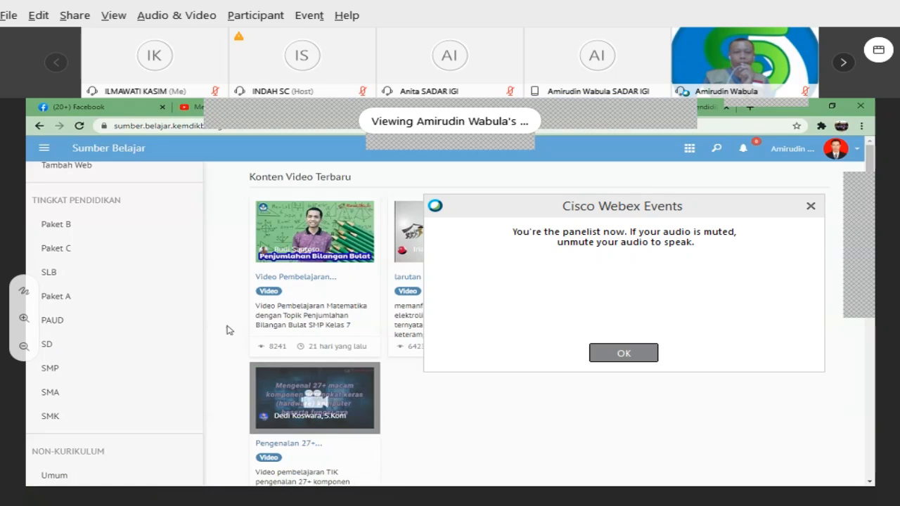
pyautogui.click(624, 353)
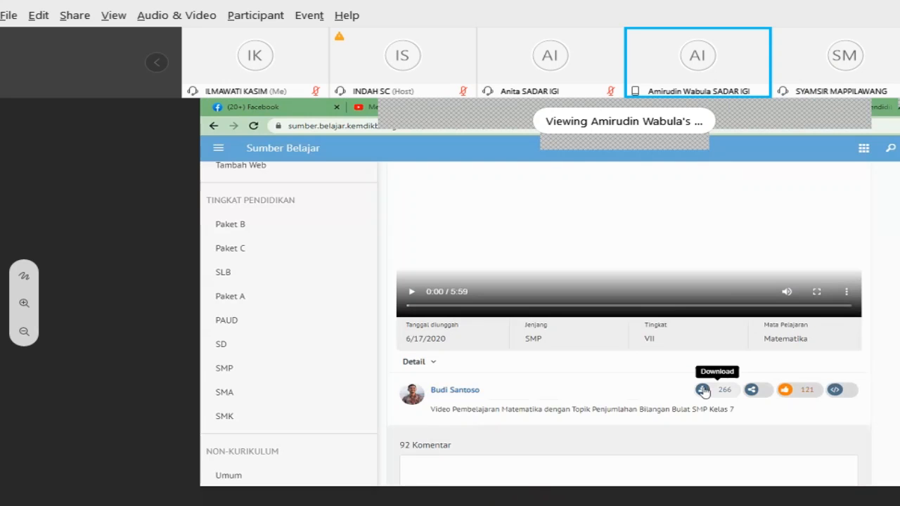
# Download the SMP grade 7 integer addition mathematics video and save it as an MP4 in the Downloads folder
pyautogui.hotkey('alt', 'Return')
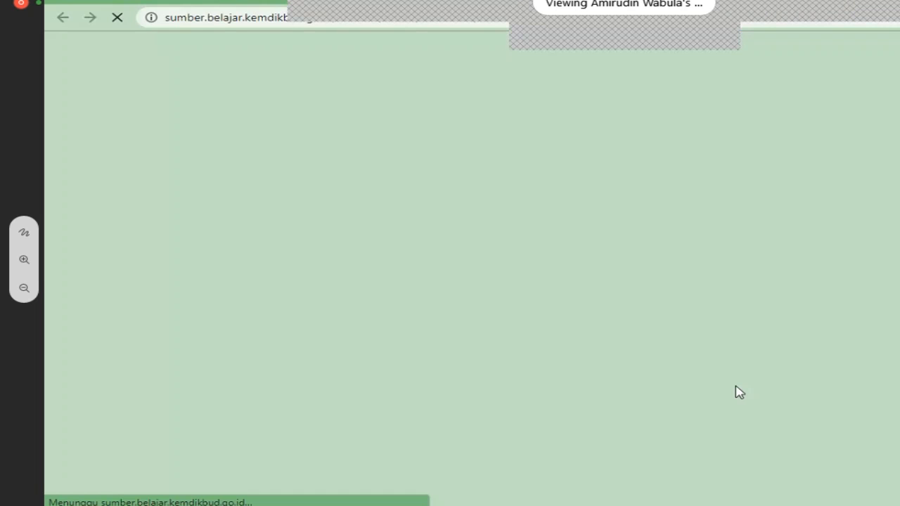
pyautogui.press('Escape')
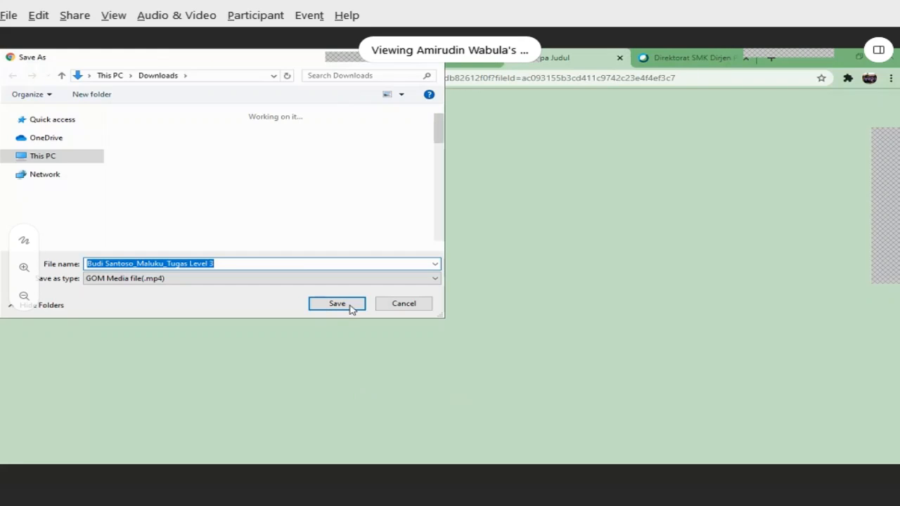
pyautogui.click(351, 308)
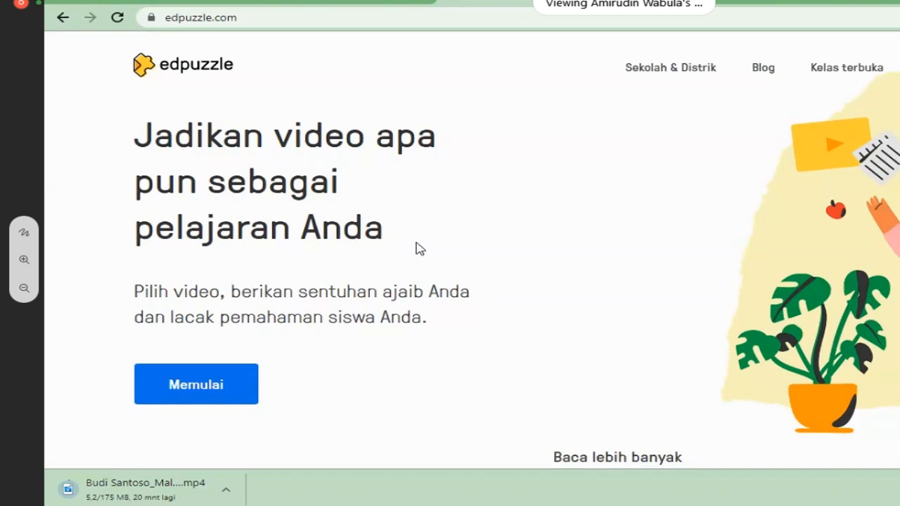
# Get started on Edpuzzle as a teacher and sign in with an existing Google account
pyautogui.click(196, 385)
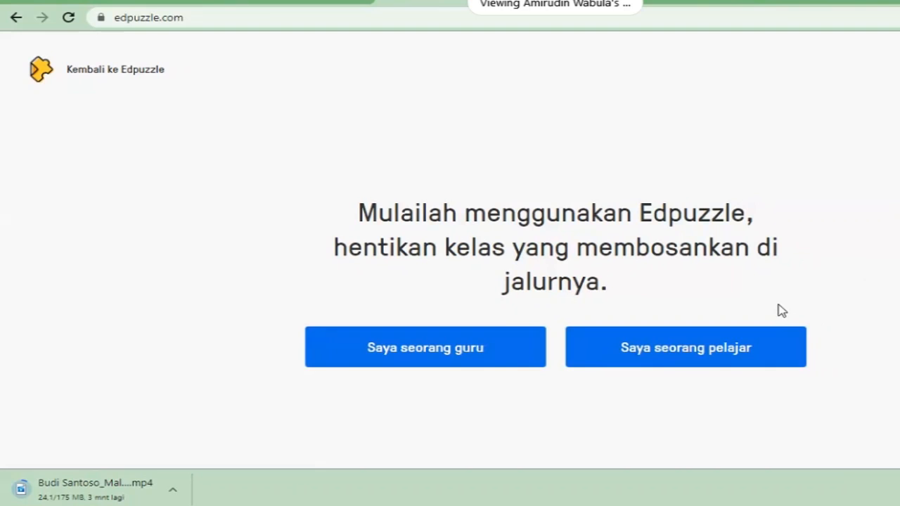
pyautogui.click(426, 347)
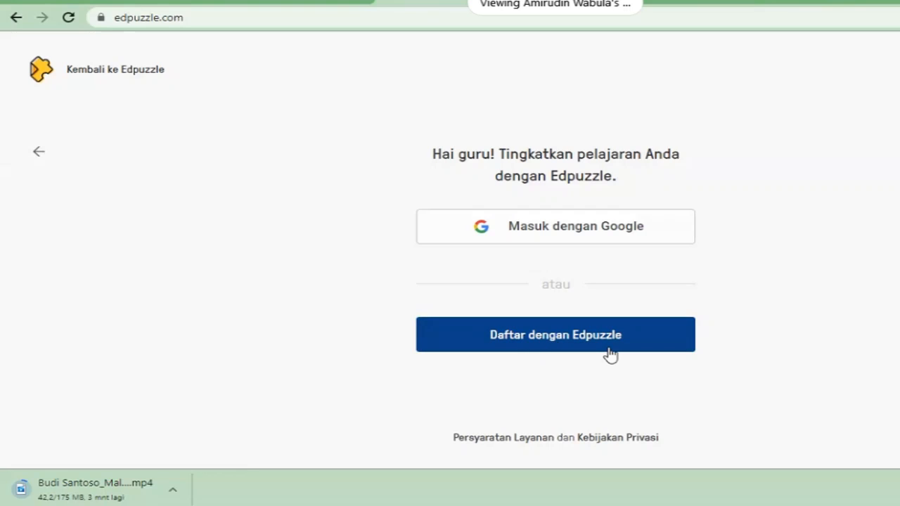
pyautogui.click(554, 235)
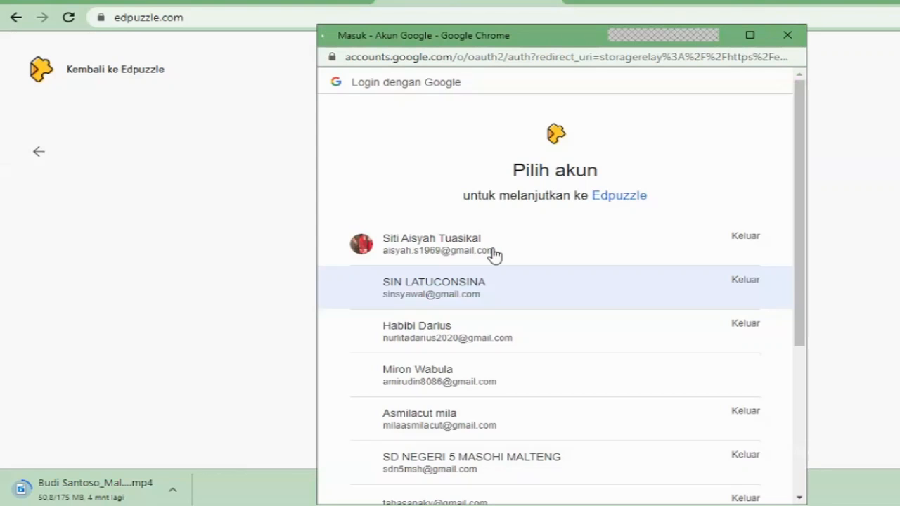
pyautogui.scroll(-3, 495, 255)
pyautogui.click(595, 307)
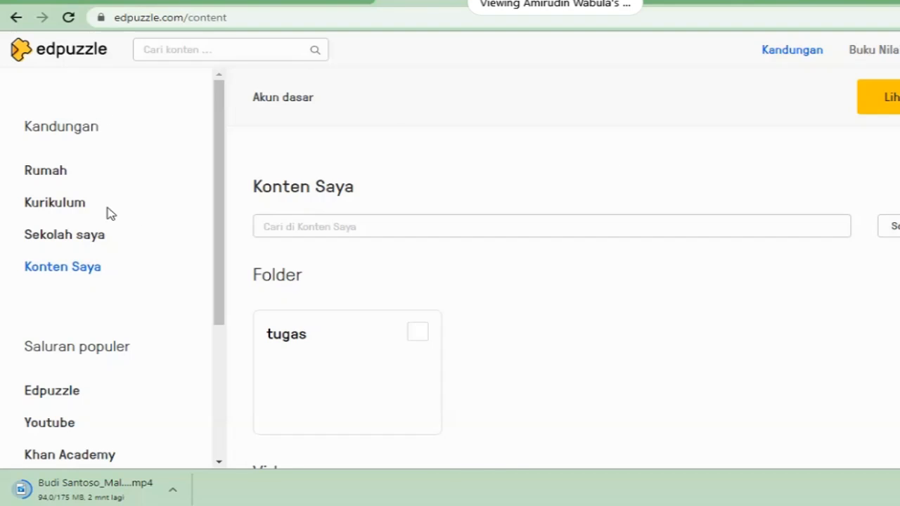
# Look over the Konten Saya page and view the Buku Nilai gradebook for Kelas 4A SD Negeri 5 Masohi
pyautogui.scroll(-3, 418, 342)
pyautogui.scroll(1, 489, 315)
pyautogui.scroll(3, 489, 315)
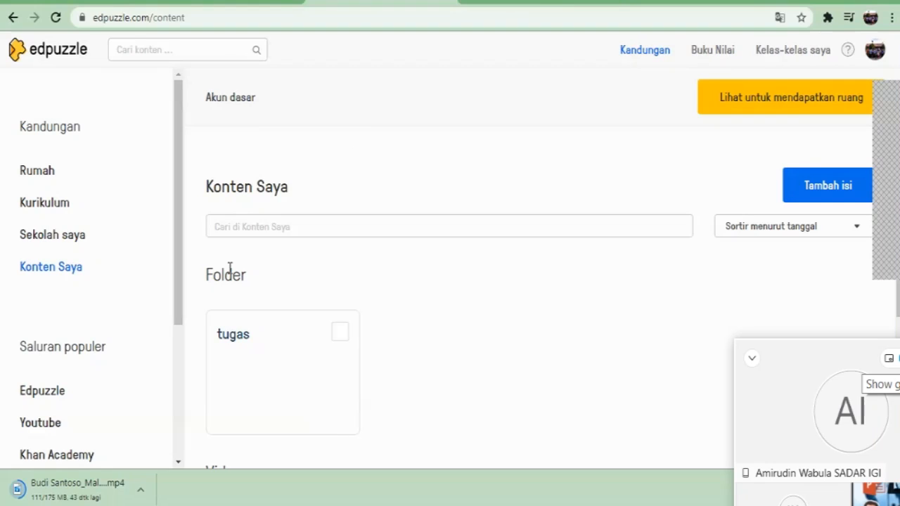
pyautogui.click(713, 51)
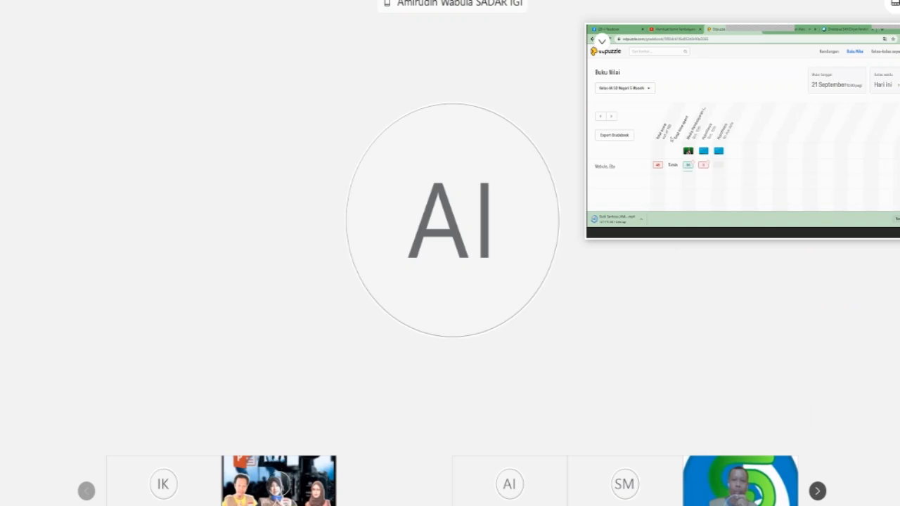
pyautogui.click(872, 44)
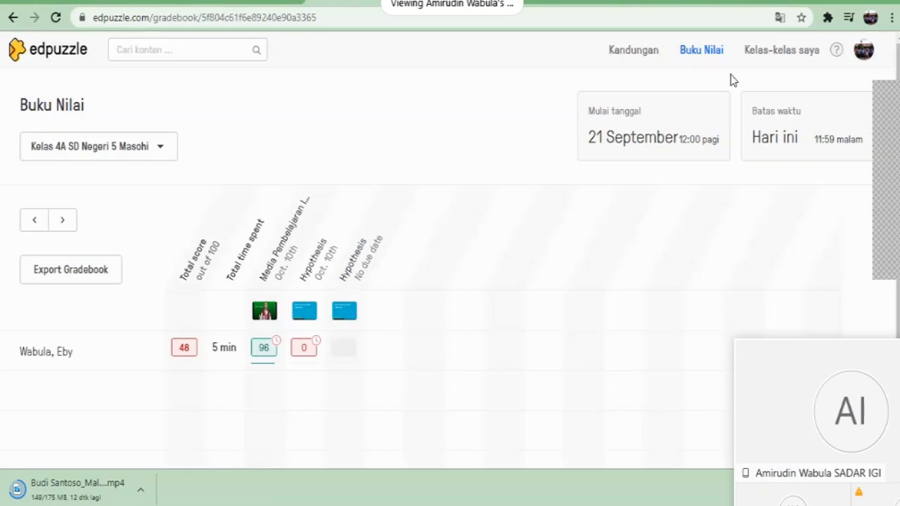
# Review Kelas 4A's assignments without a deadline and its member list, and view the Kelas 6A class page
pyautogui.click(780, 54)
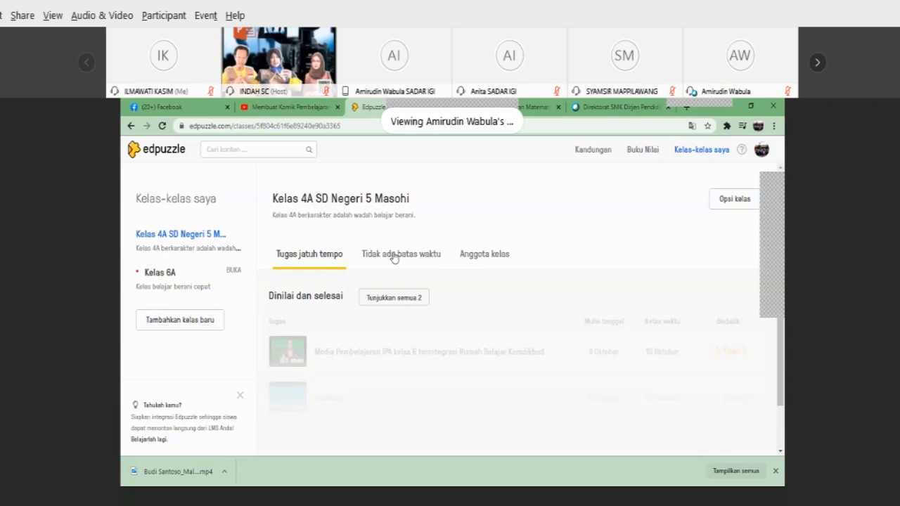
pyautogui.click(395, 258)
pyautogui.click(499, 259)
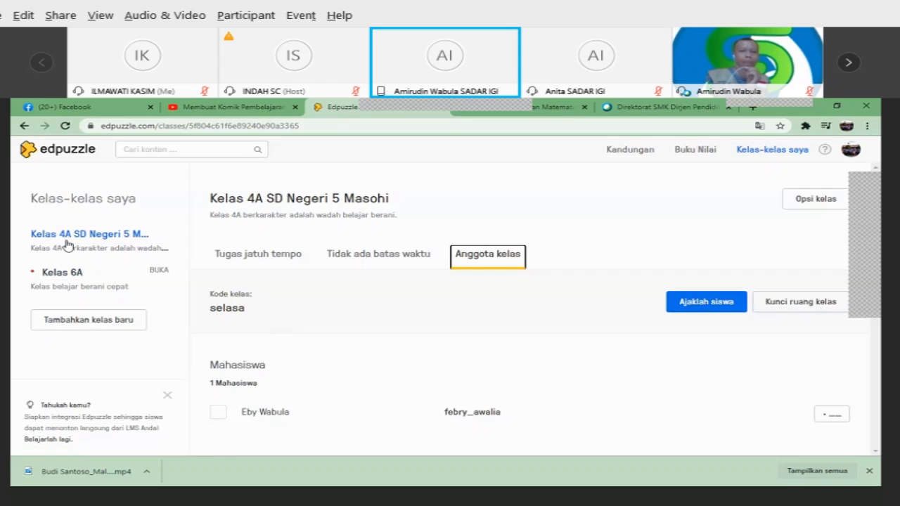
pyautogui.click(68, 273)
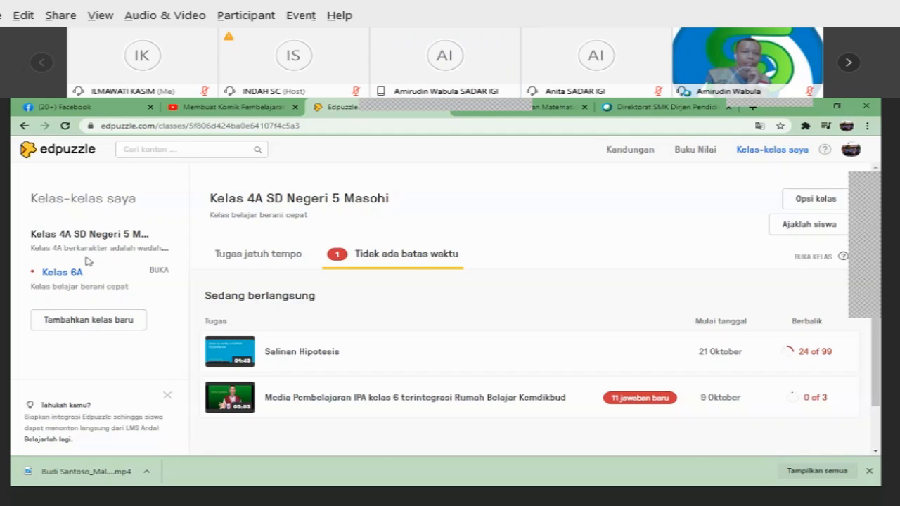
pyautogui.click(70, 323)
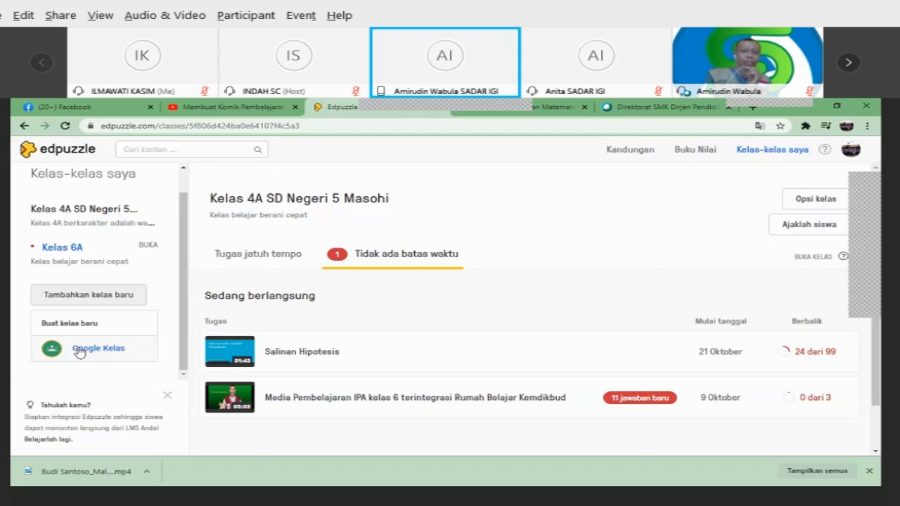
pyautogui.click(76, 351)
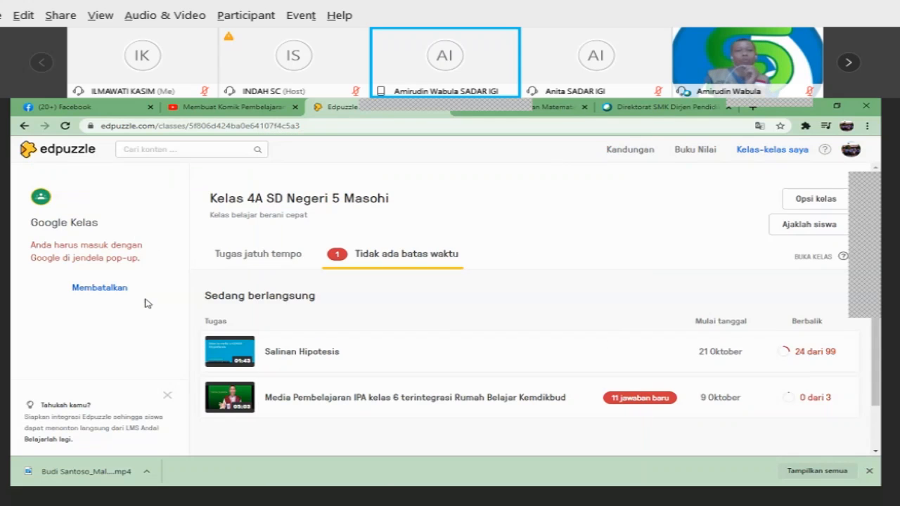
pyautogui.click(111, 289)
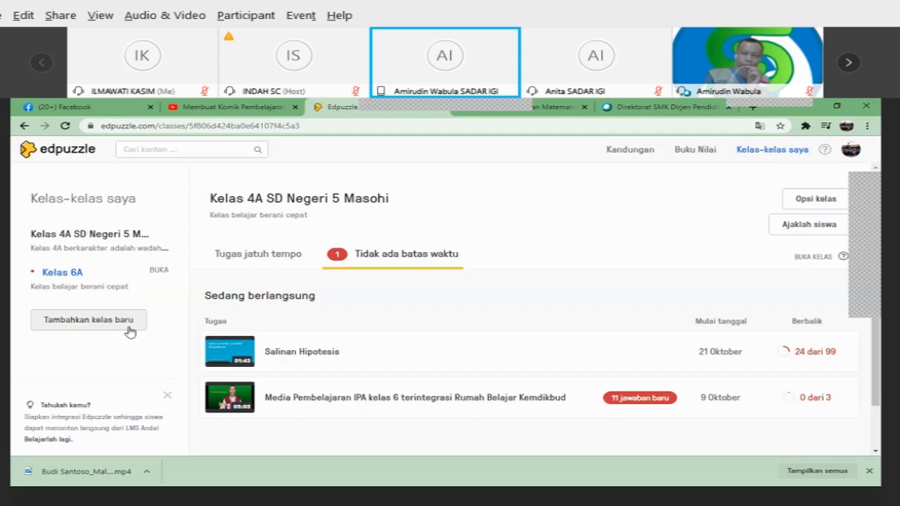
# Start a new class named "Kelas 4B" with the description "kelas Cadangan"
pyautogui.click(87, 325)
pyautogui.click(66, 349)
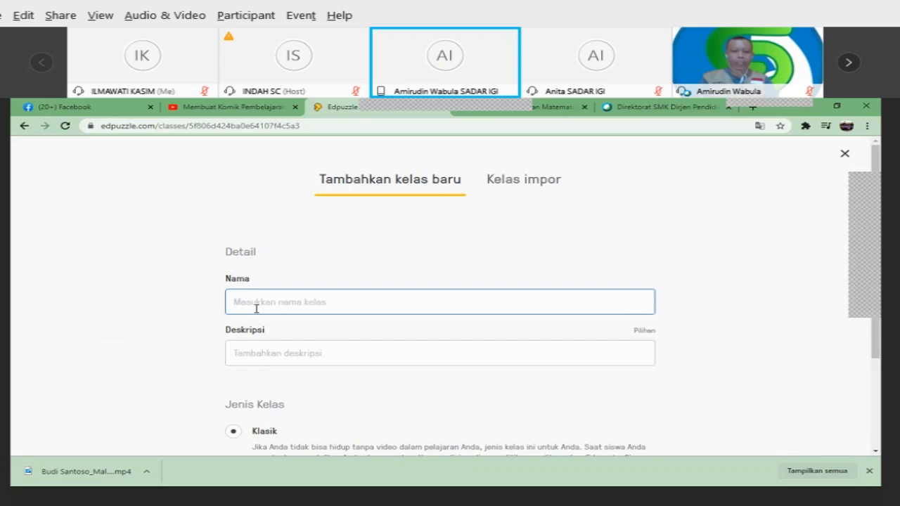
pyautogui.write('Kelas 4')
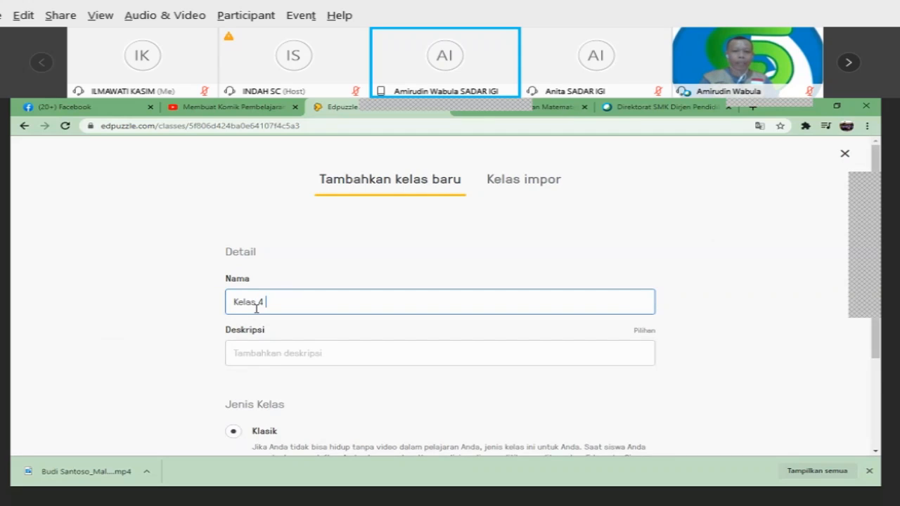
pyautogui.write('B')
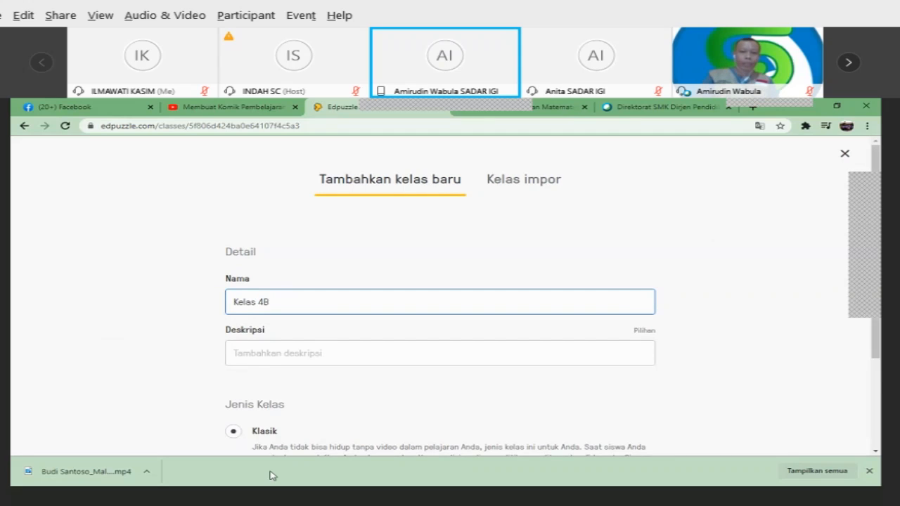
pyautogui.click(308, 353)
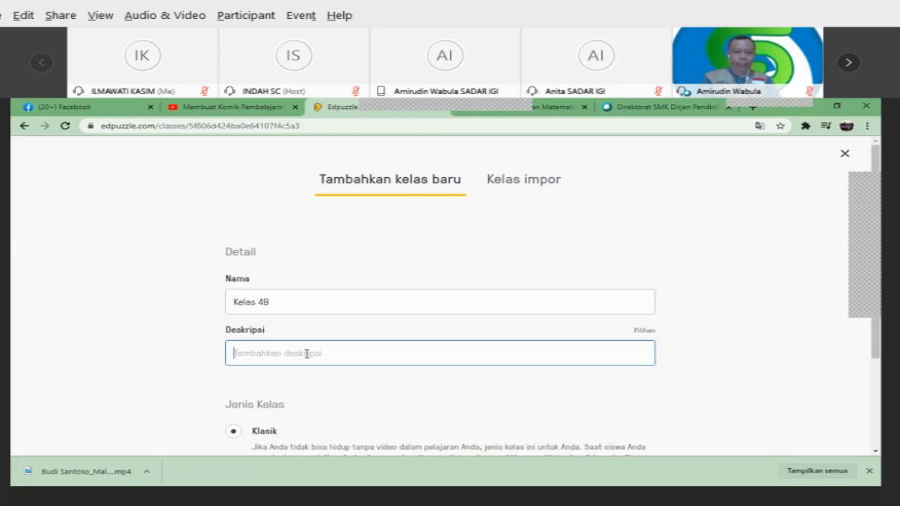
pyautogui.write('kelas')
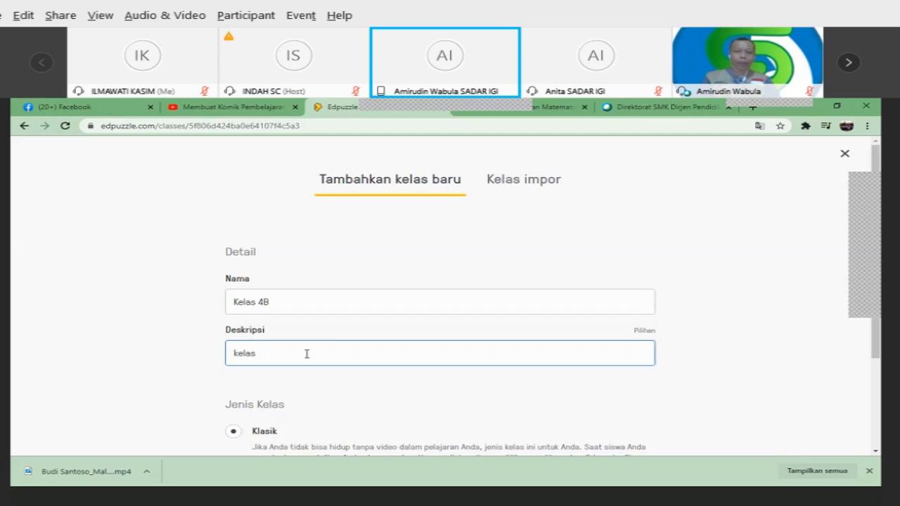
pyautogui.write(' Cadangan')
# Compare the descriptions of the Klasik and Buka class types for the new class
pyautogui.scroll(-1, 306, 354)
pyautogui.scroll(-1, 306, 353)
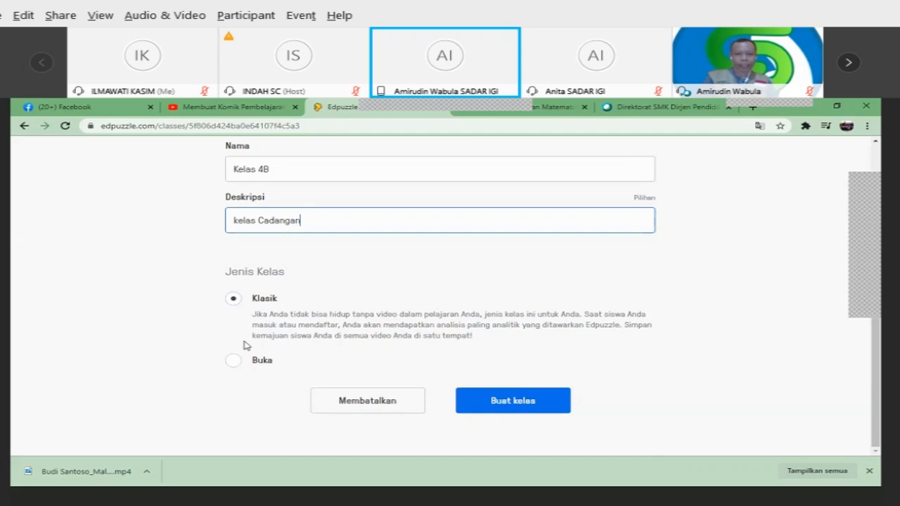
pyautogui.click(238, 362)
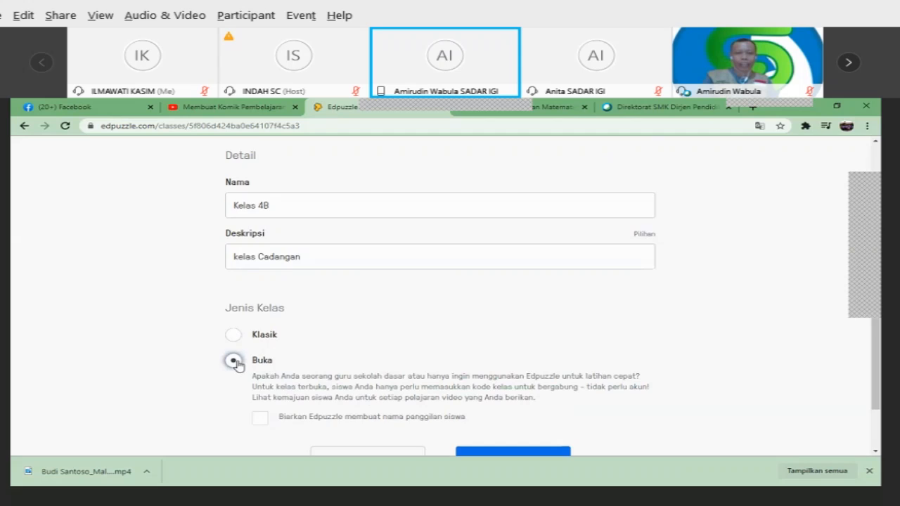
pyautogui.click(234, 336)
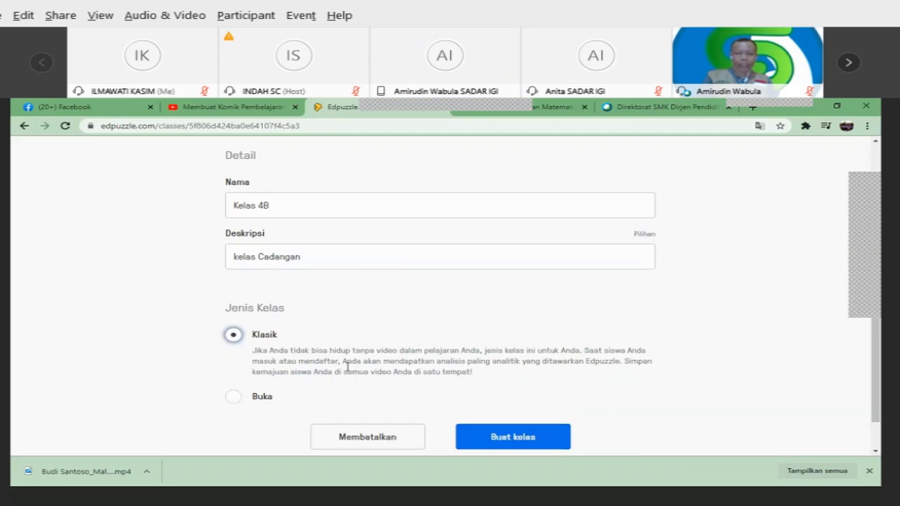
pyautogui.moveTo(254, 350); pyautogui.dragTo(491, 384)
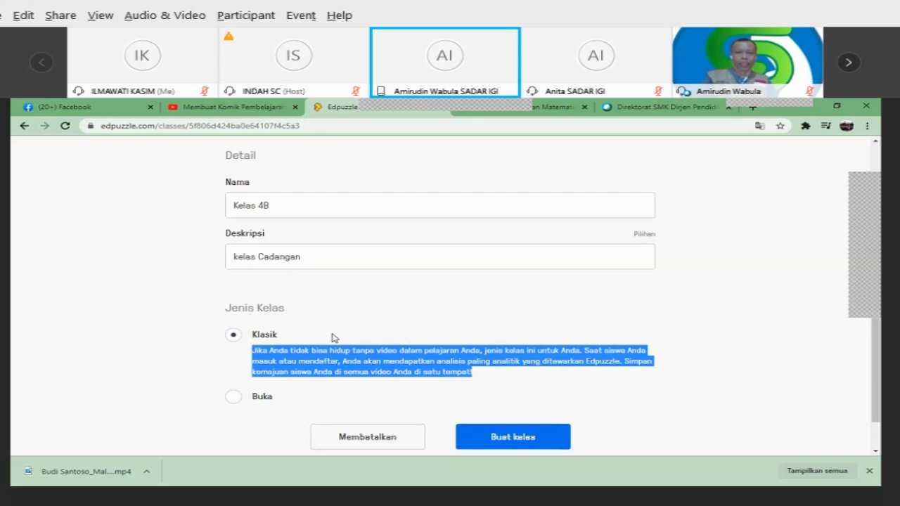
pyautogui.scroll(-1, 334, 338)
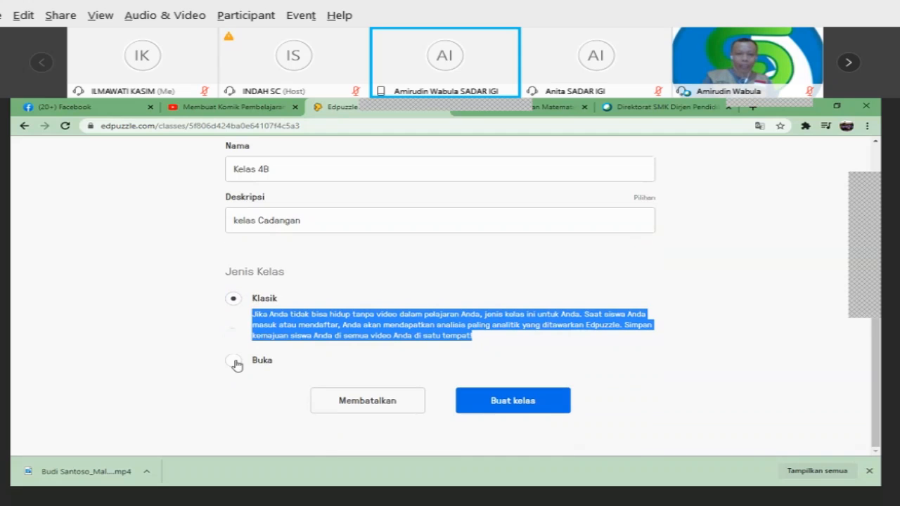
pyautogui.click(234, 362)
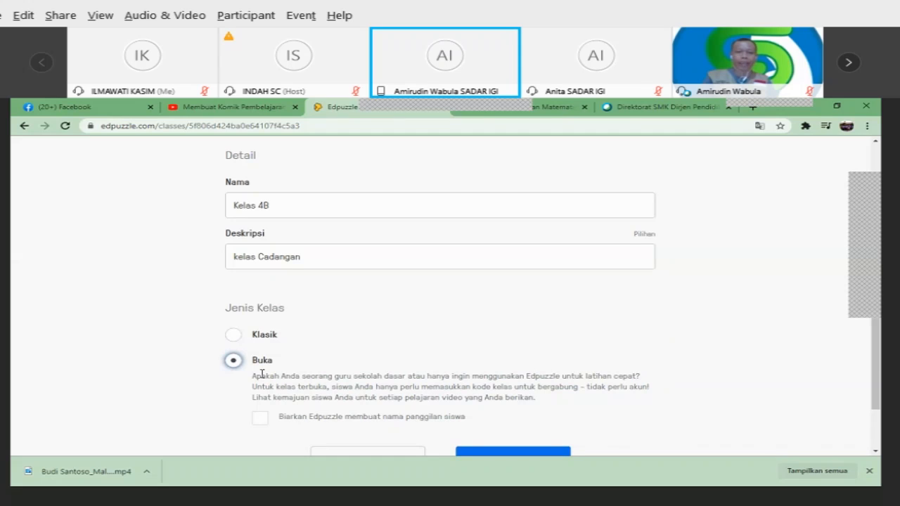
pyautogui.scroll(-1, 436, 389)
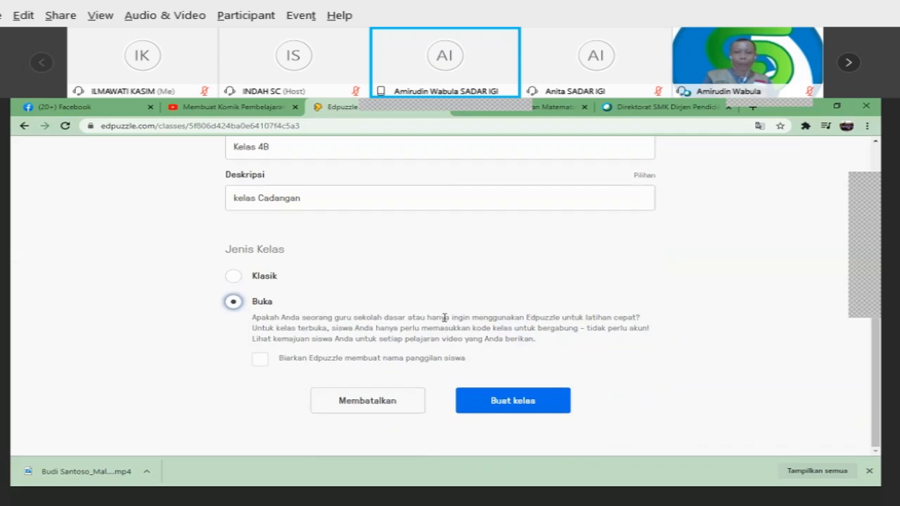
pyautogui.scroll(1, 444, 320)
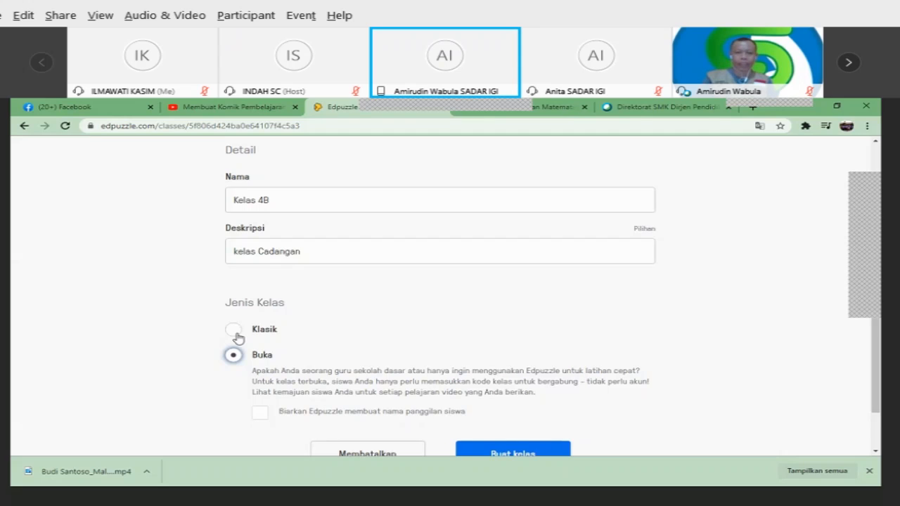
# Set the class type to Klasik, create the class and select its join code in the student invitation
pyautogui.click(237, 337)
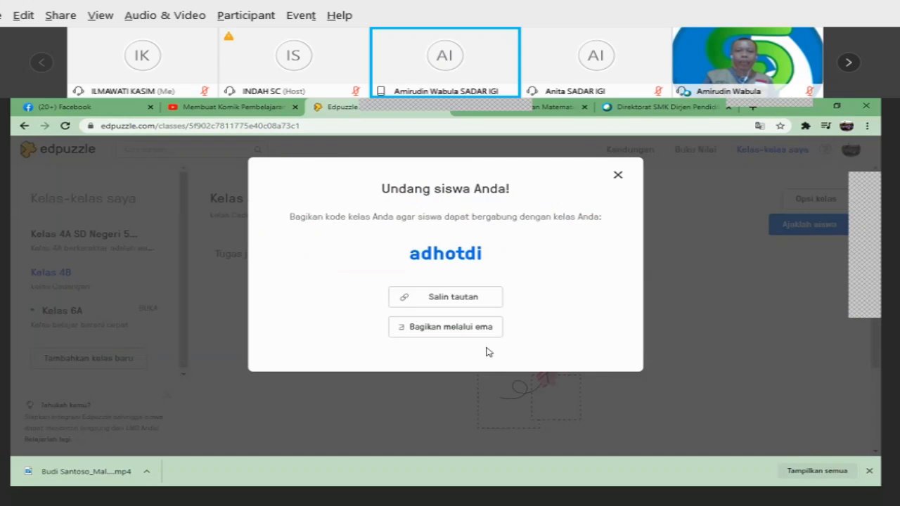
pyautogui.doubleClick(433, 255)
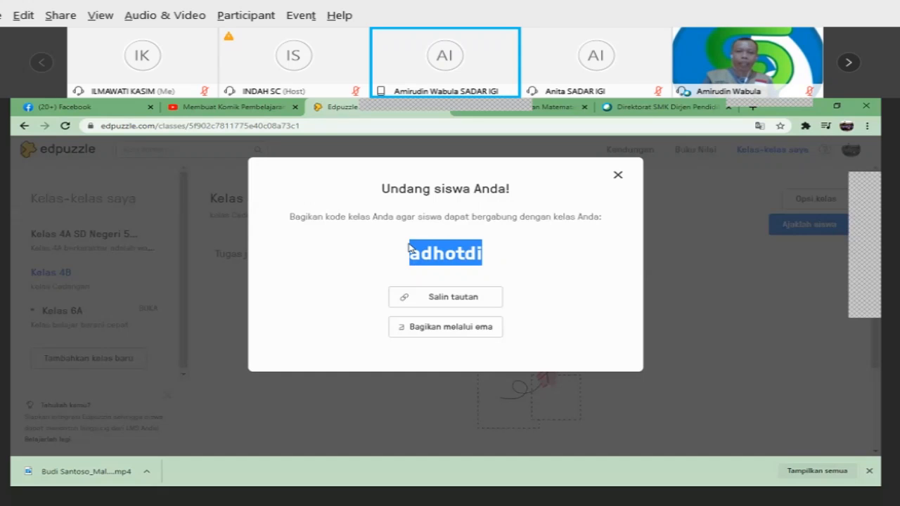
# Highlight the join code in Kelas 4B's student invitation again and close the invitation
pyautogui.click(438, 301)
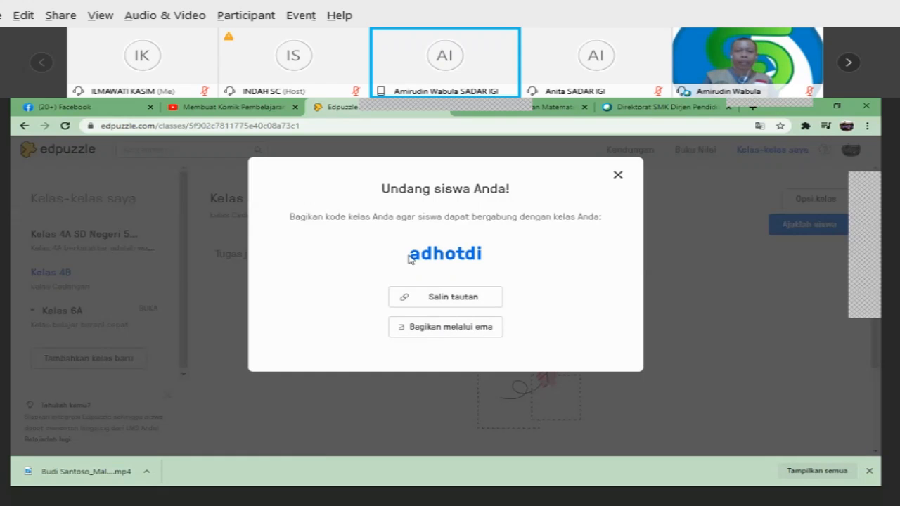
pyautogui.moveTo(411, 259); pyautogui.dragTo(471, 270)
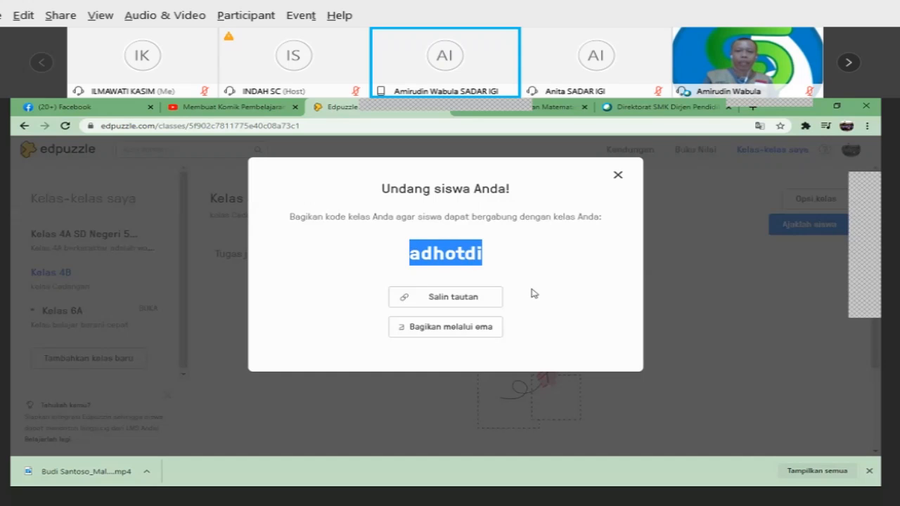
pyautogui.click(618, 175)
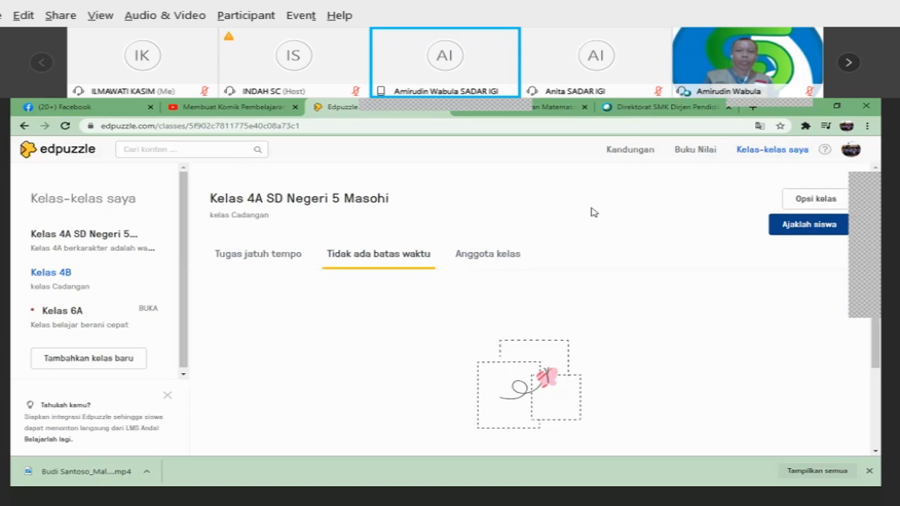
# Examine Kelas 4B's member section, including its class code and student list area
pyautogui.click(495, 261)
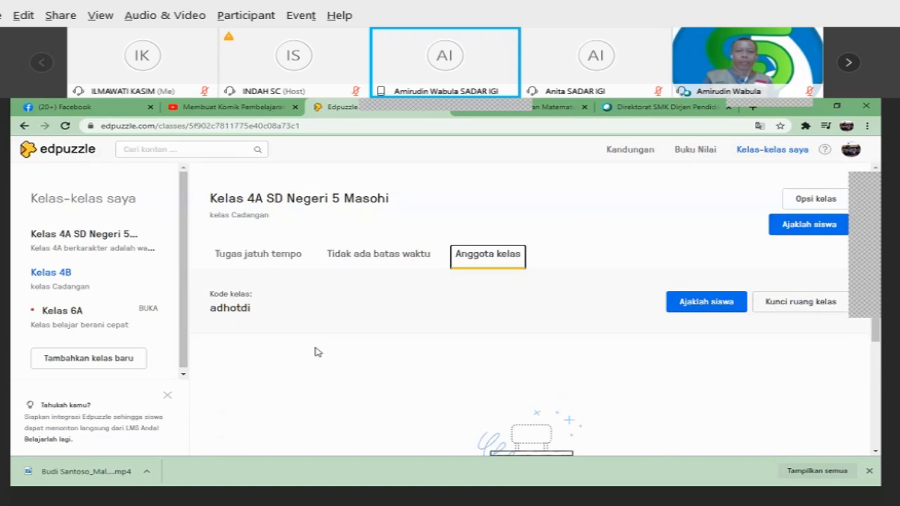
pyautogui.scroll(-3, 259, 340)
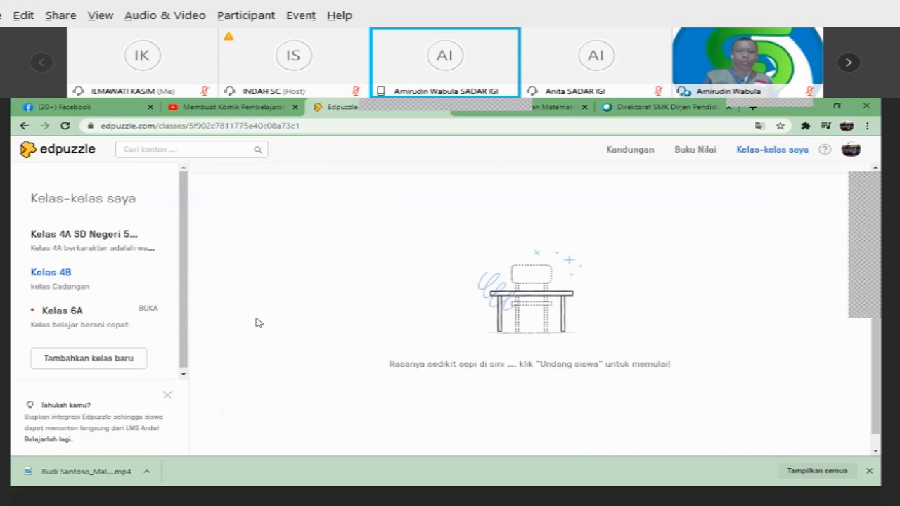
pyautogui.scroll(-1, 264, 369)
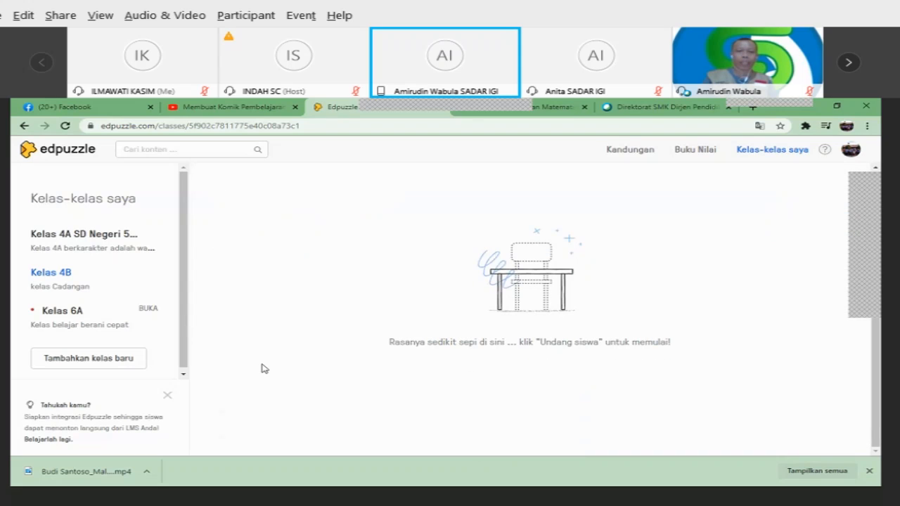
pyautogui.scroll(4, 260, 362)
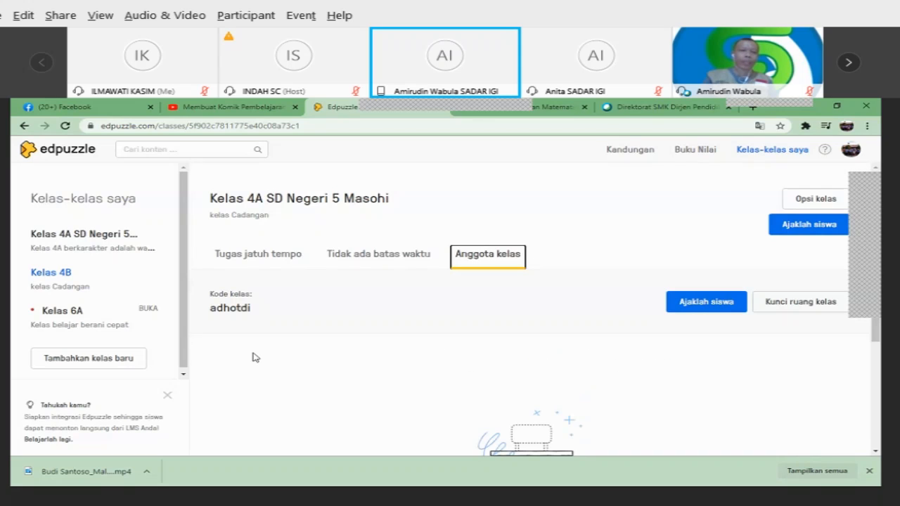
pyautogui.scroll(-1, 182, 336)
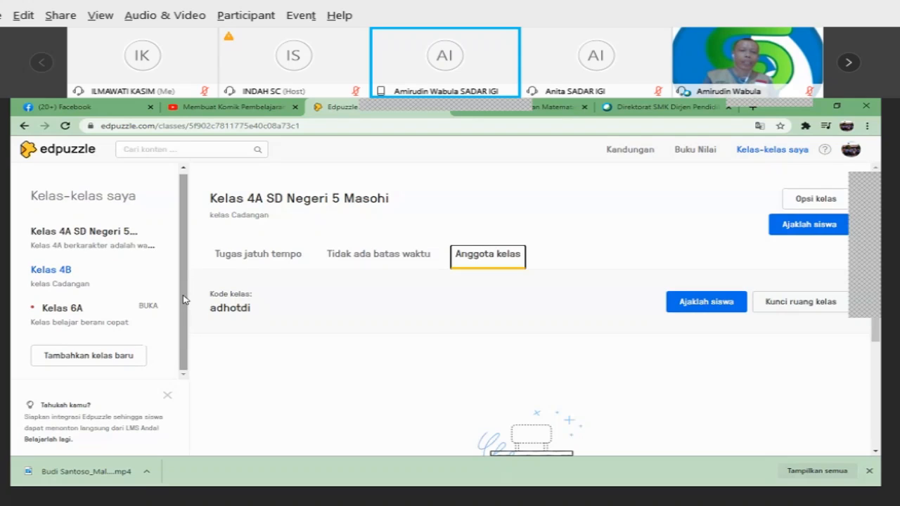
pyautogui.scroll(1, 183, 300)
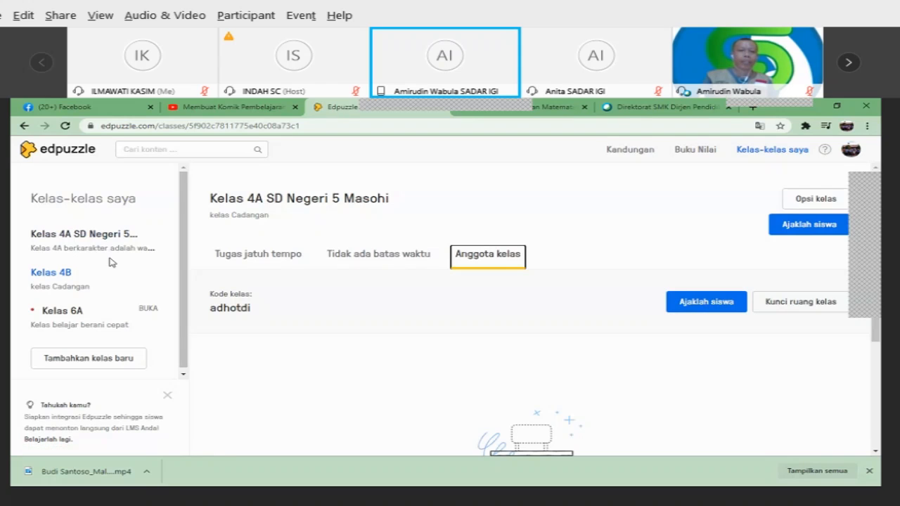
# Open the Kelas 4A class, view the join code in its student invitation and close the invitation
pyautogui.click(48, 249)
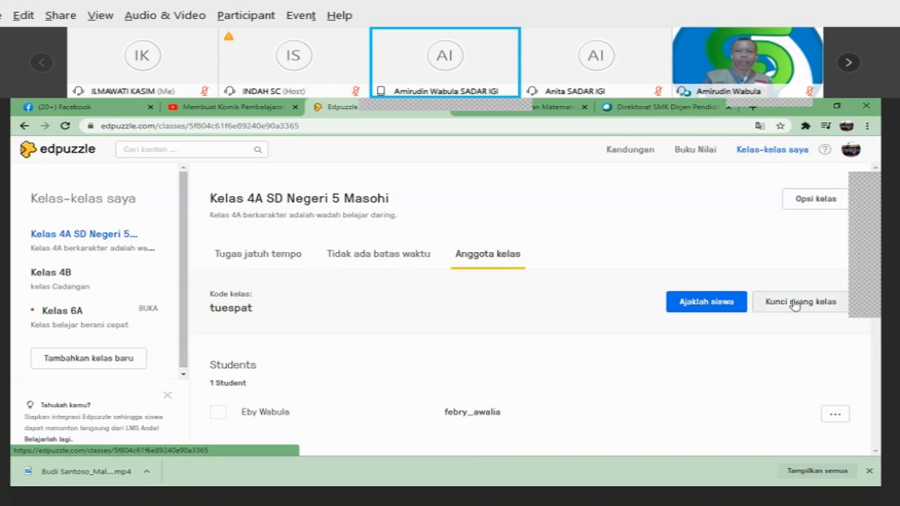
pyautogui.click(704, 307)
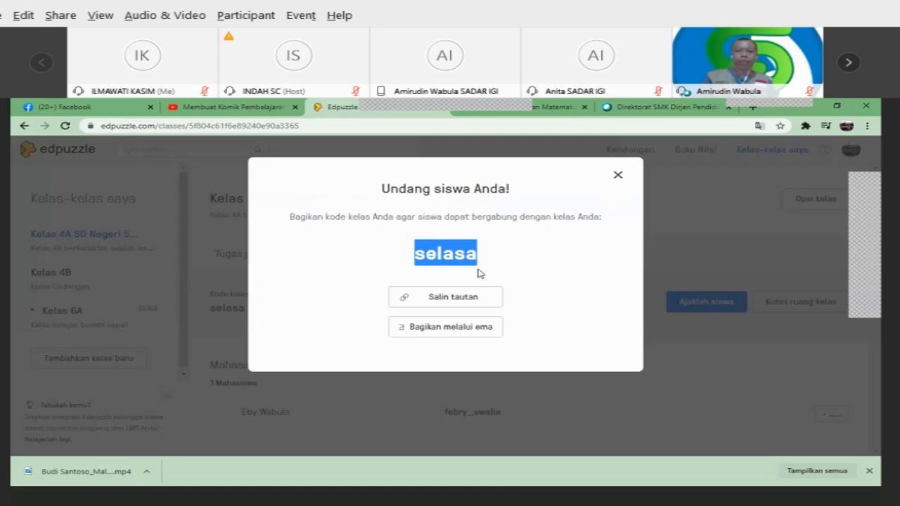
pyautogui.click(481, 268)
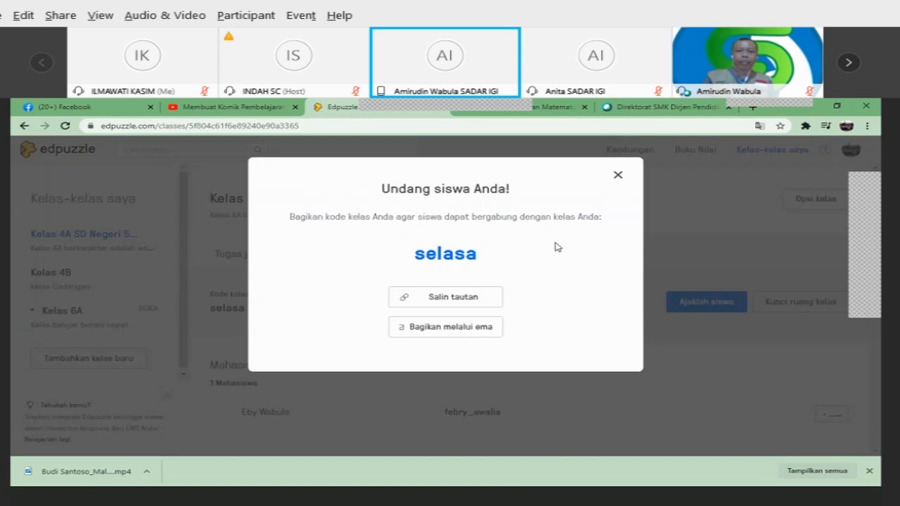
pyautogui.click(618, 177)
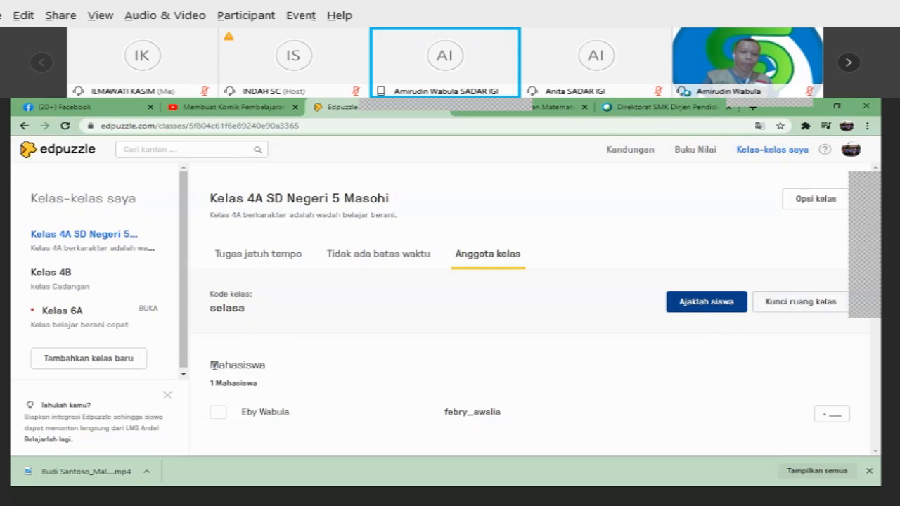
# Highlight the Mahasiswa heading in Kelas 4A's member list and dismiss the LMS integration tip
pyautogui.moveTo(212, 365); pyautogui.dragTo(263, 375)
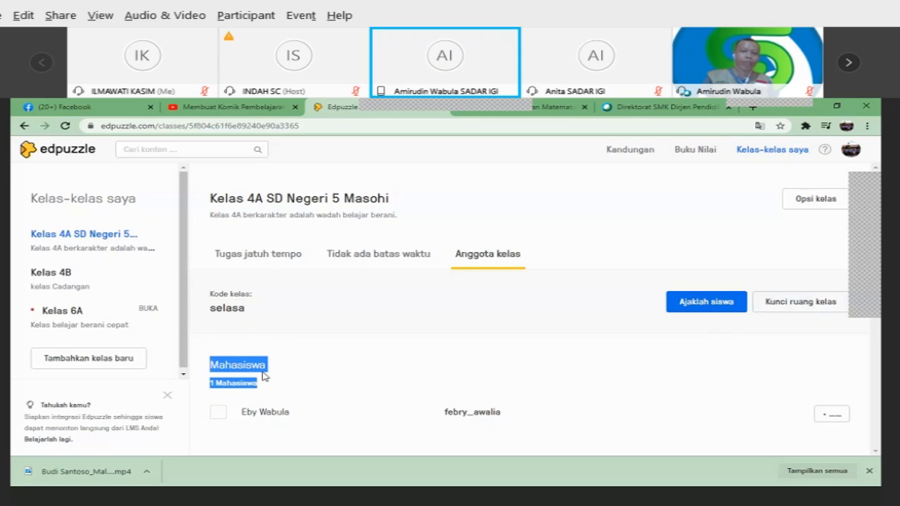
pyautogui.doubleClick(238, 365)
pyautogui.click(208, 368)
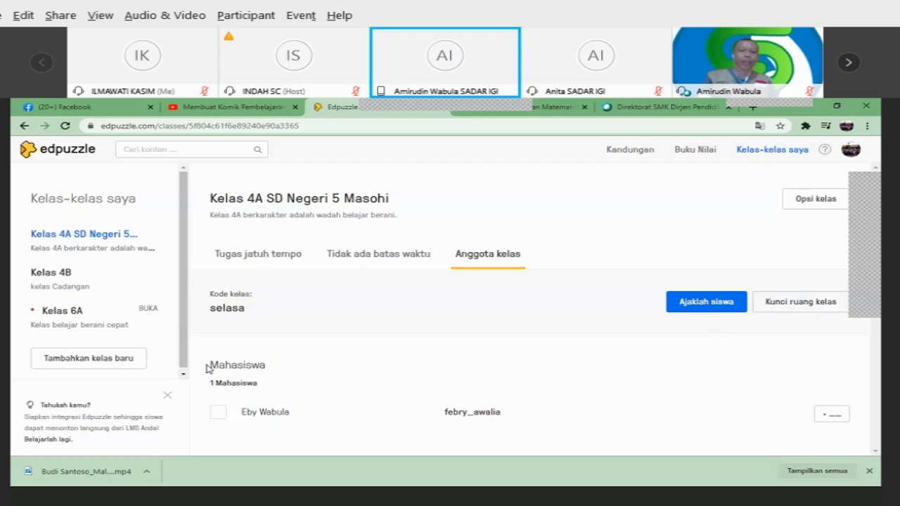
pyautogui.moveTo(209, 368); pyautogui.dragTo(267, 376)
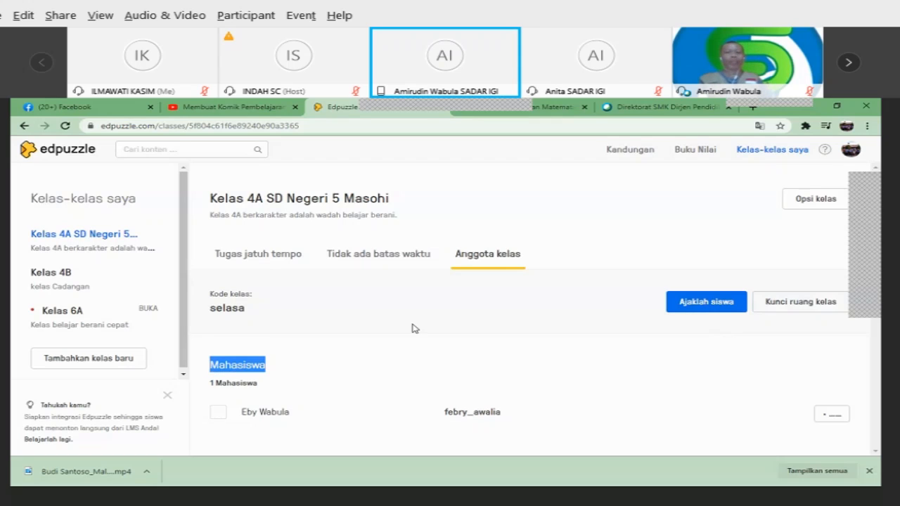
pyautogui.click(224, 370)
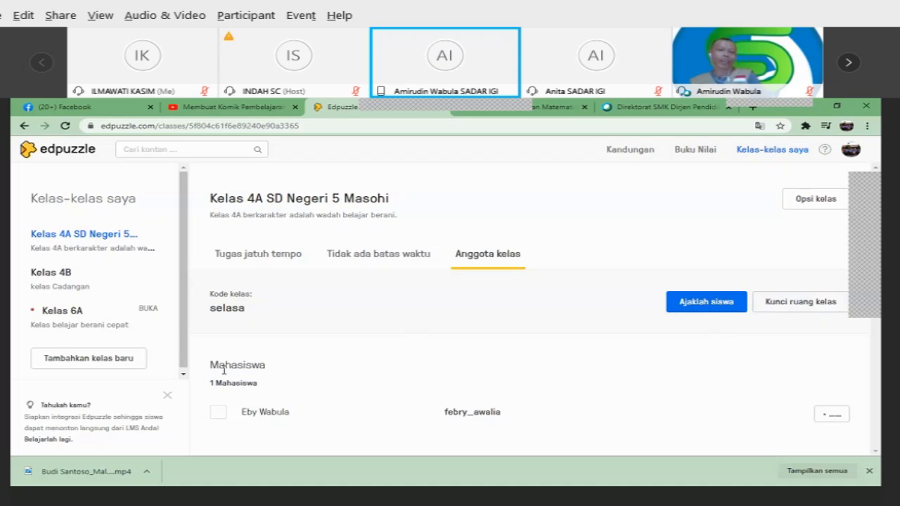
pyautogui.click(168, 396)
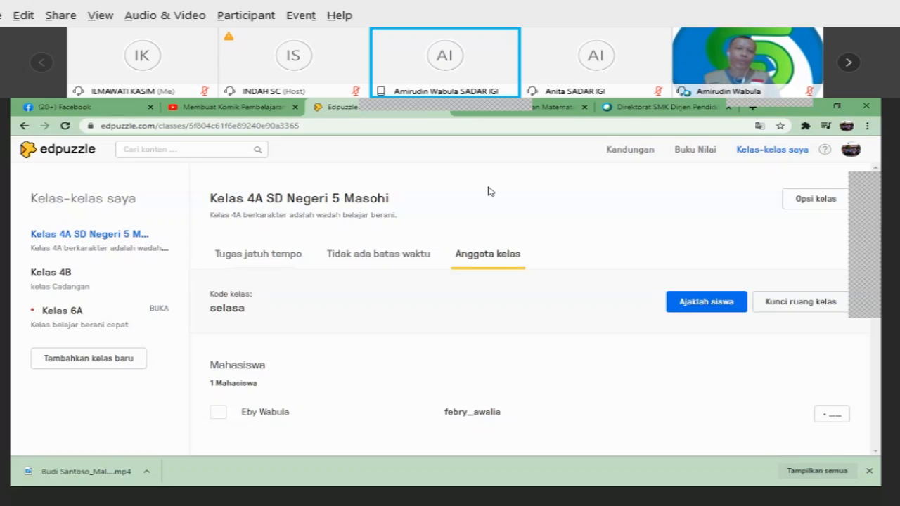
# Review the Kurikulum, SD NEGERI 5 MASOHI and Konten Saya content collections, including the folders and videos
pyautogui.click(627, 151)
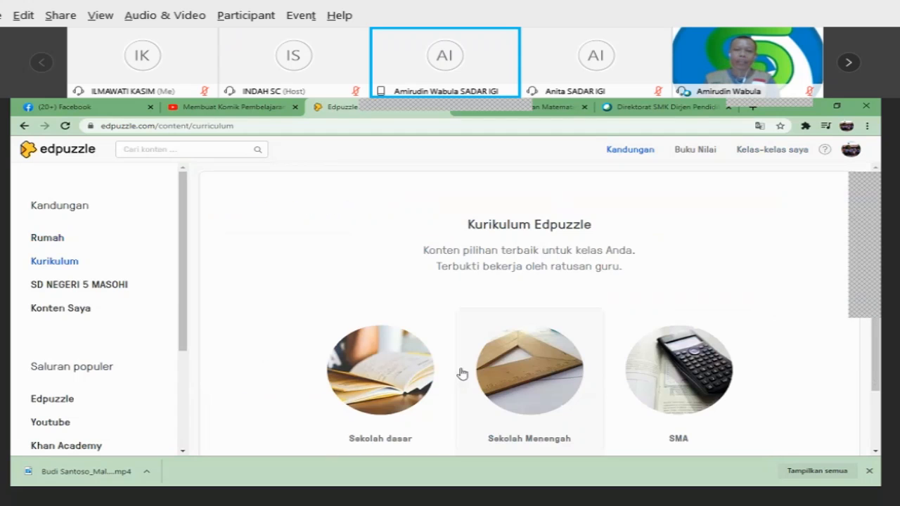
pyautogui.scroll(-1, 462, 373)
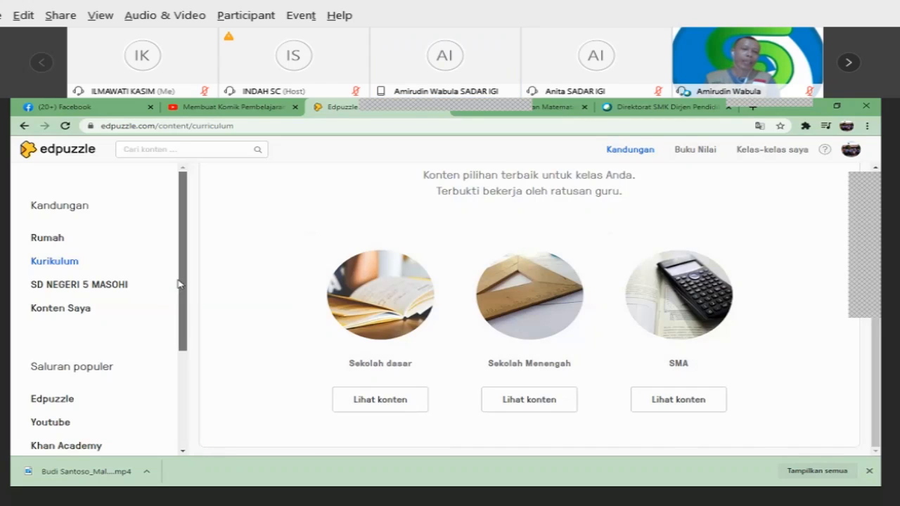
pyautogui.click(62, 290)
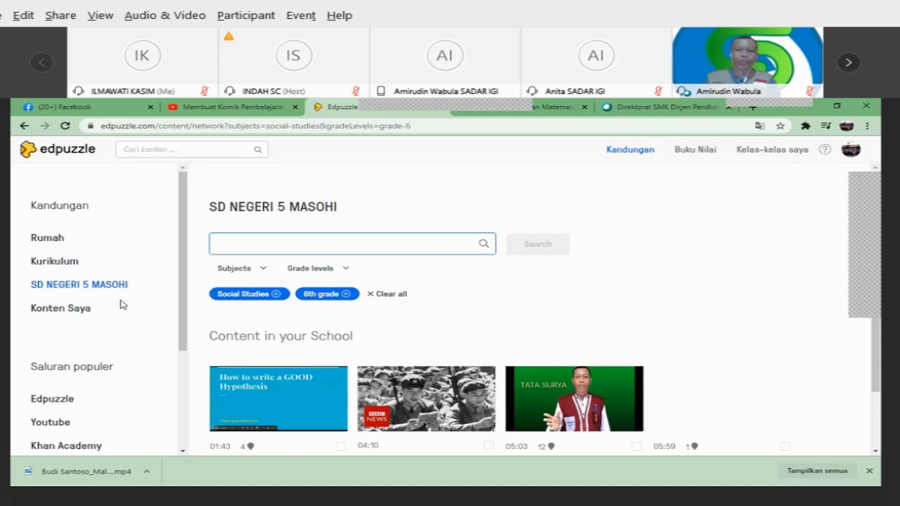
pyautogui.scroll(-1, 290, 362)
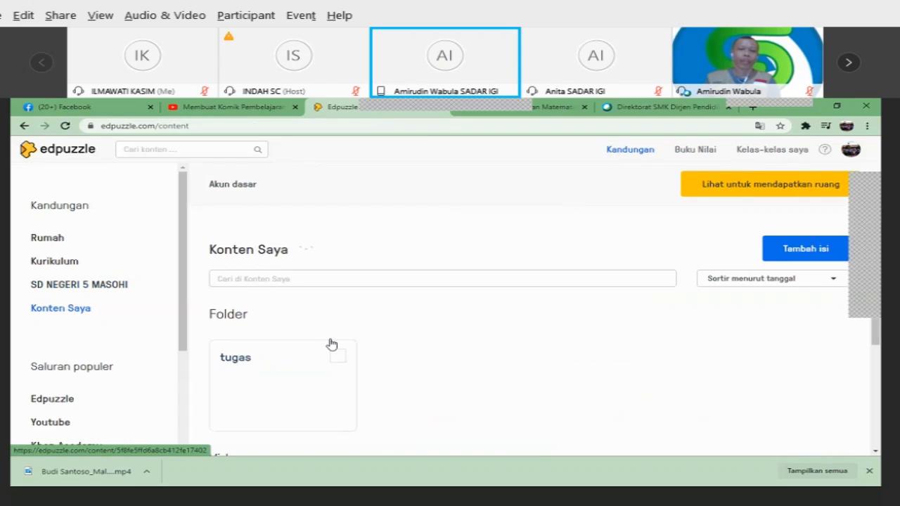
pyautogui.scroll(-3, 331, 344)
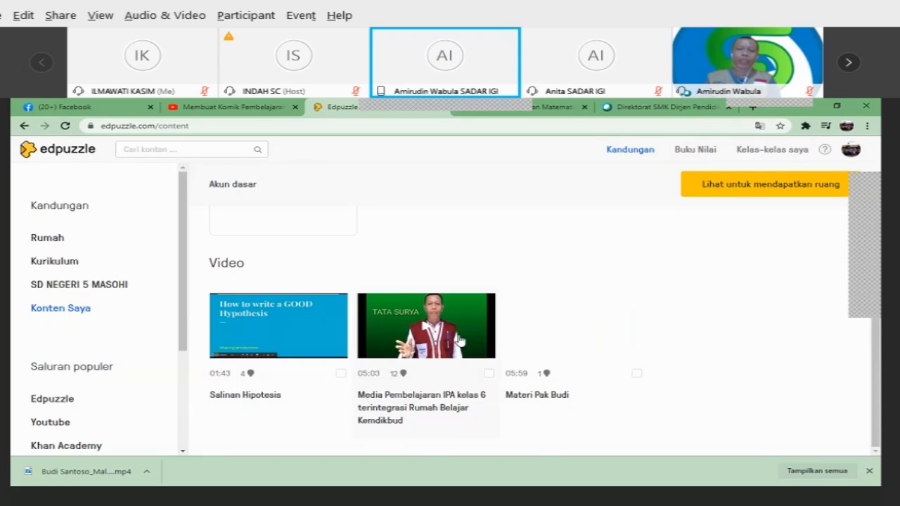
pyautogui.scroll(3, 549, 245)
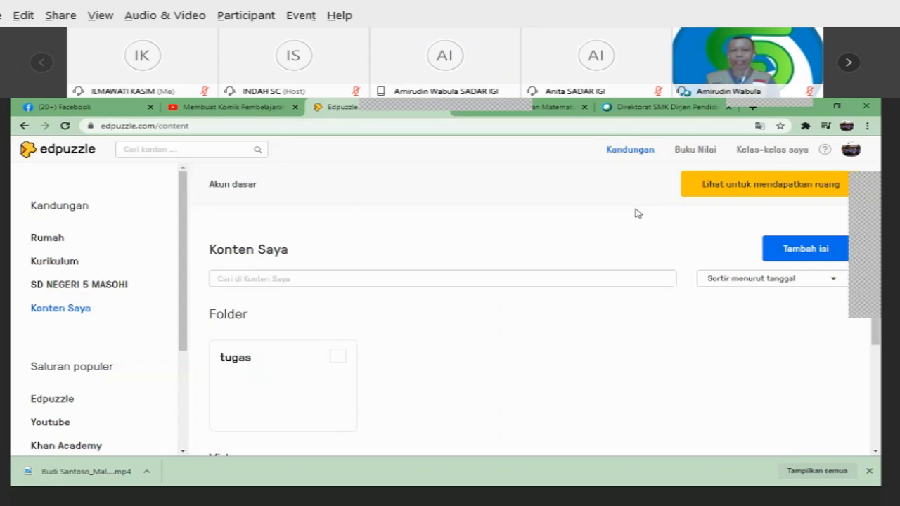
pyautogui.click(769, 259)
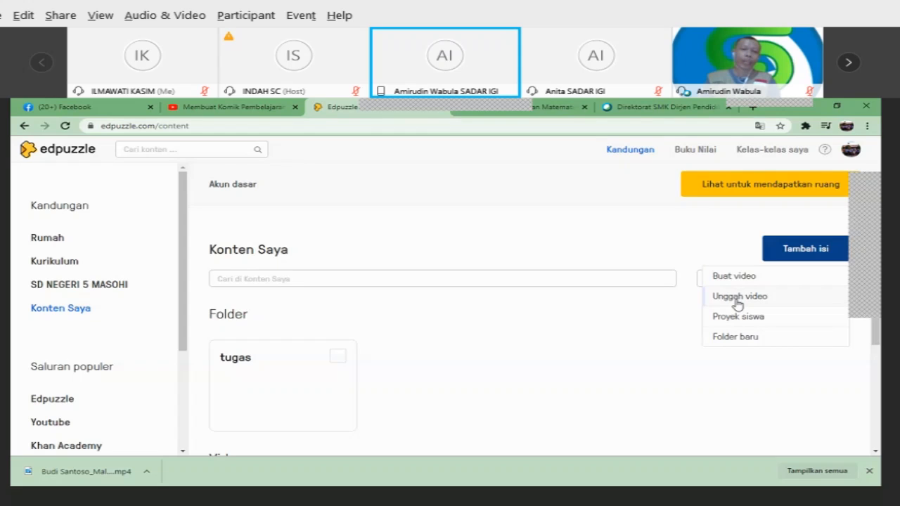
pyautogui.click(737, 300)
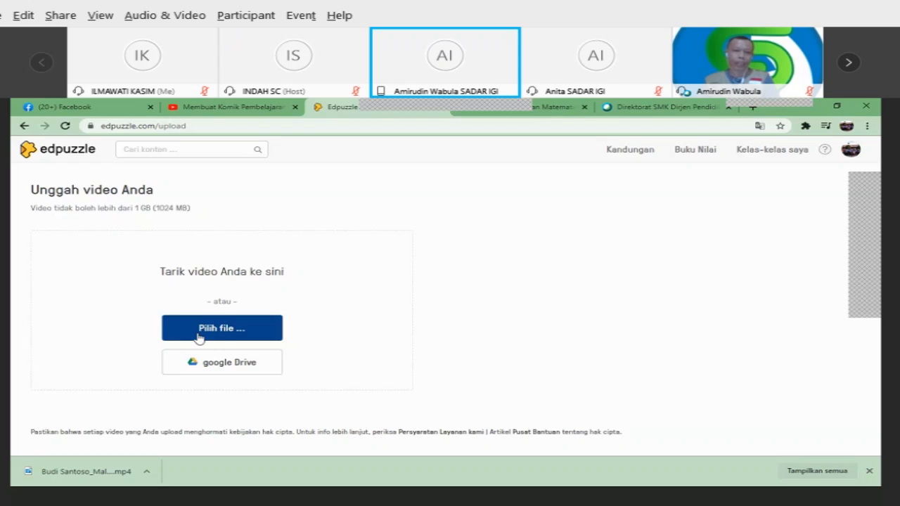
pyautogui.click(222, 330)
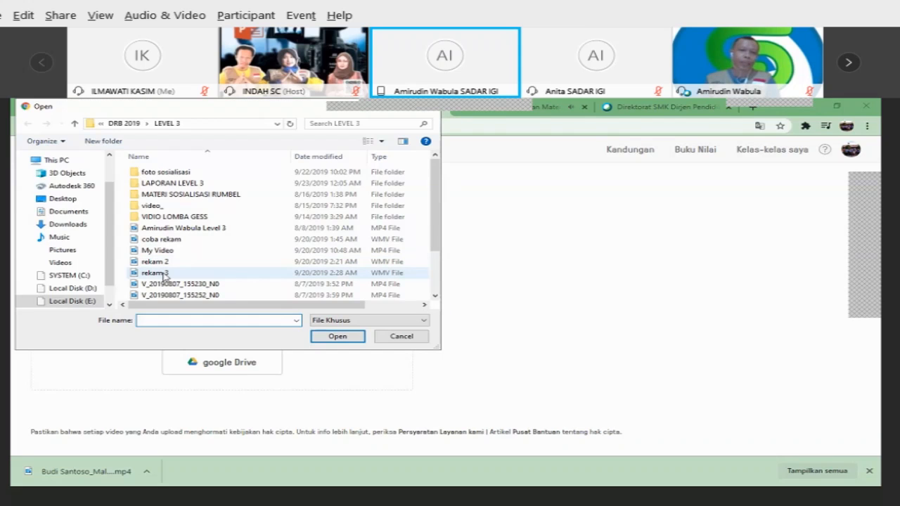
pyautogui.scroll(-2, 163, 275)
pyautogui.scroll(2, 207, 263)
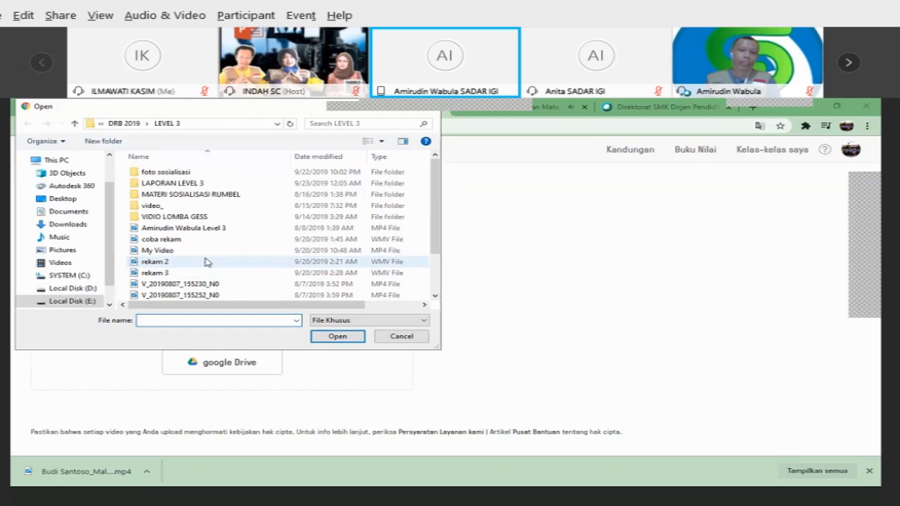
pyautogui.click(403, 337)
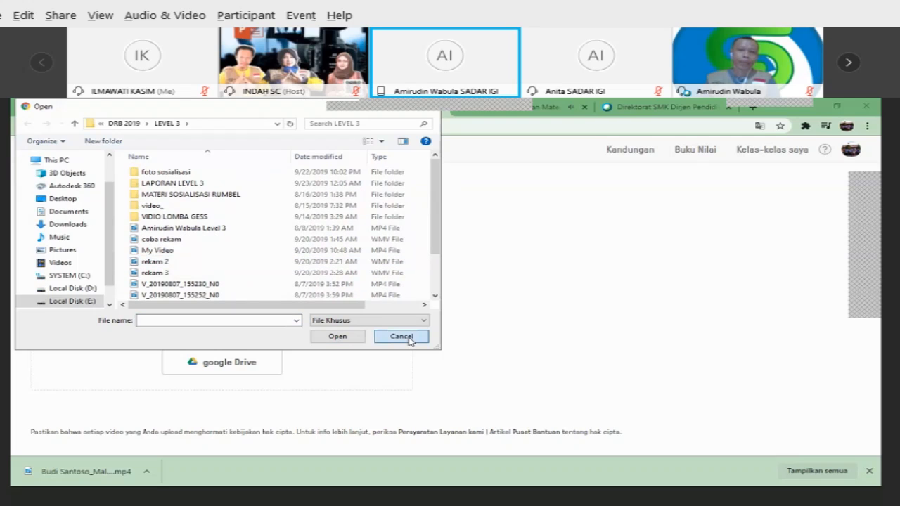
pyautogui.click(402, 336)
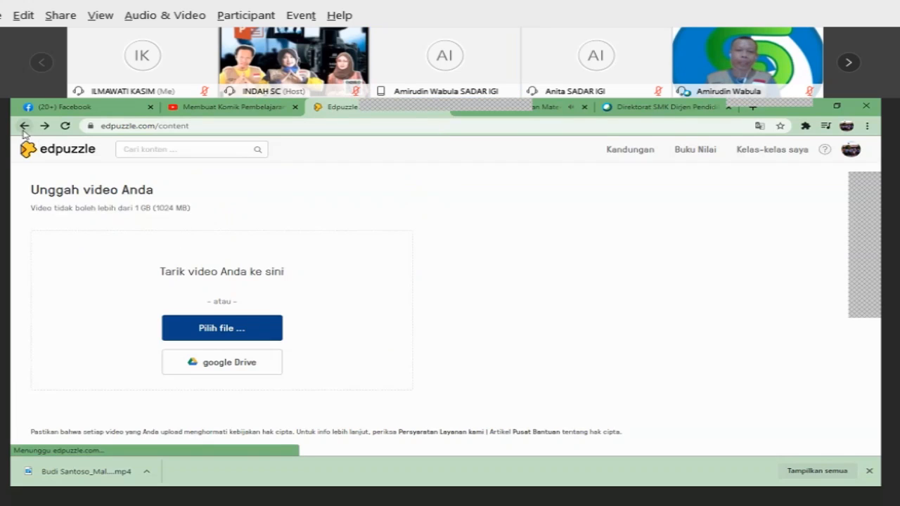
# Select the 05:59 video in Konten Saya and open it for editing
pyautogui.scroll(-3, 376, 271)
pyautogui.scroll(3, 555, 305)
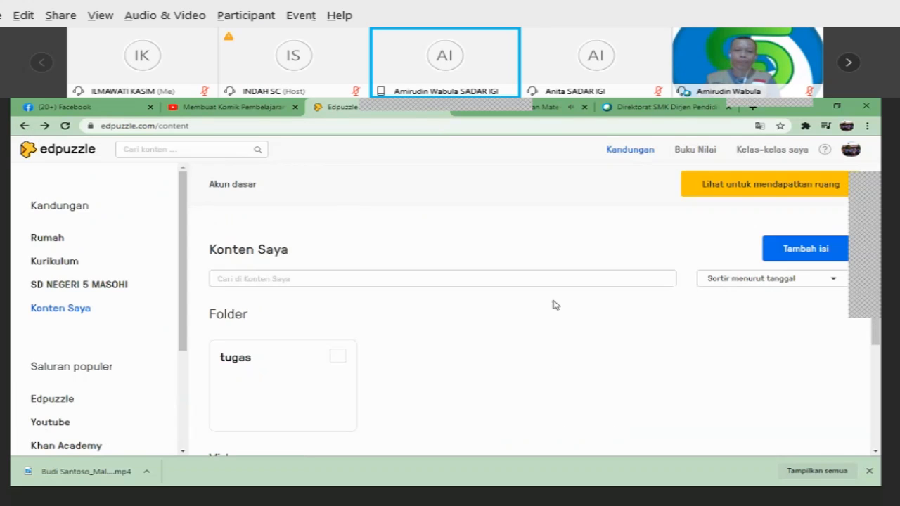
pyautogui.scroll(-3, 555, 305)
pyautogui.click(637, 373)
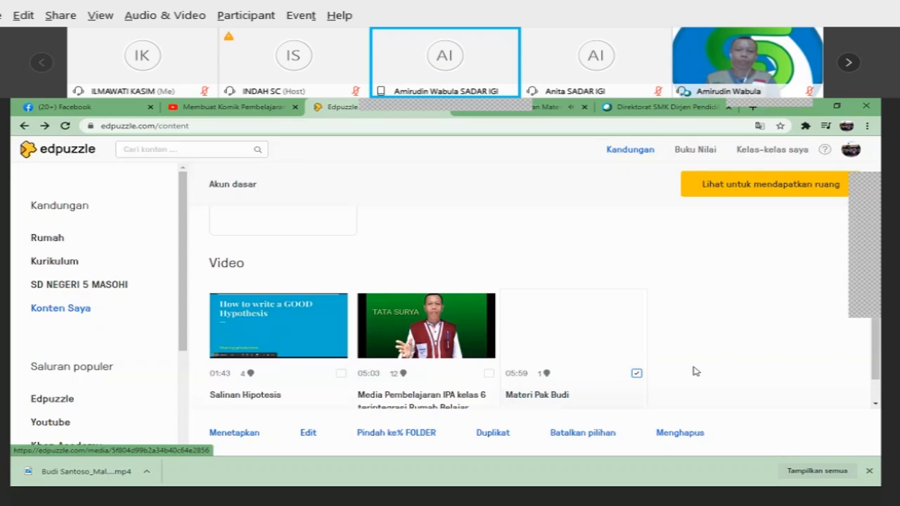
pyautogui.click(637, 374)
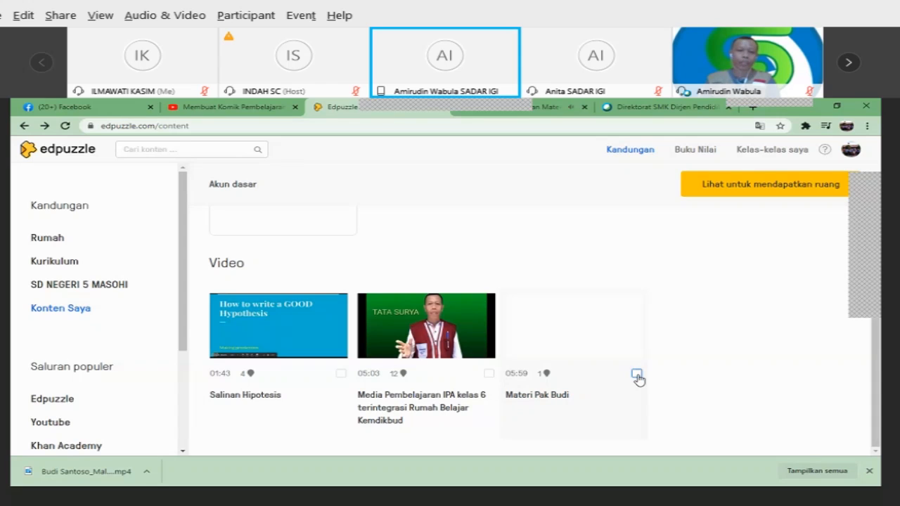
pyautogui.click(636, 374)
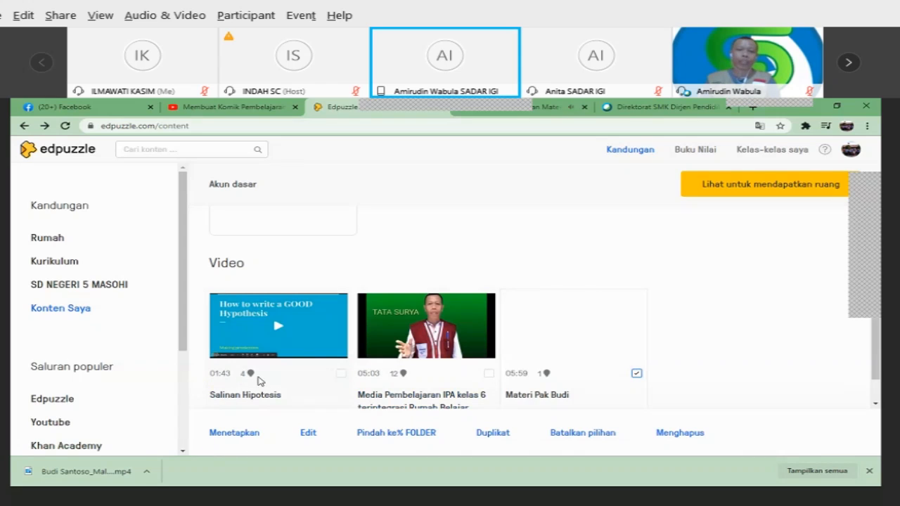
pyautogui.click(306, 433)
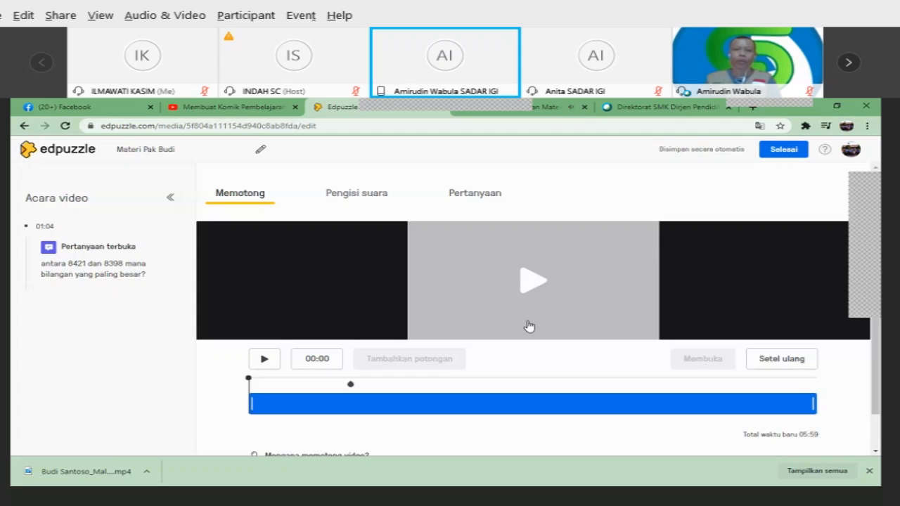
# View the Pengisi suara options, open the Pertanyaan editor and play the video ahead, pausing it at 00:55
pyautogui.click(329, 207)
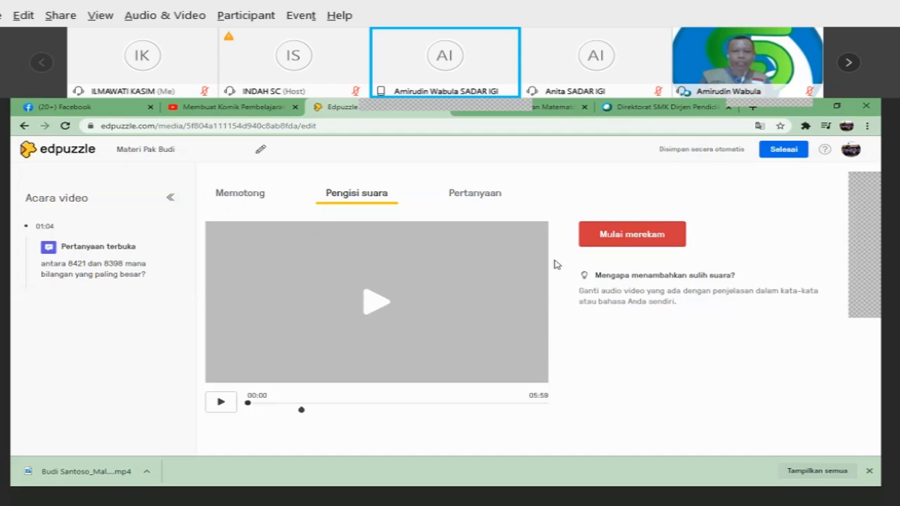
pyautogui.click(458, 194)
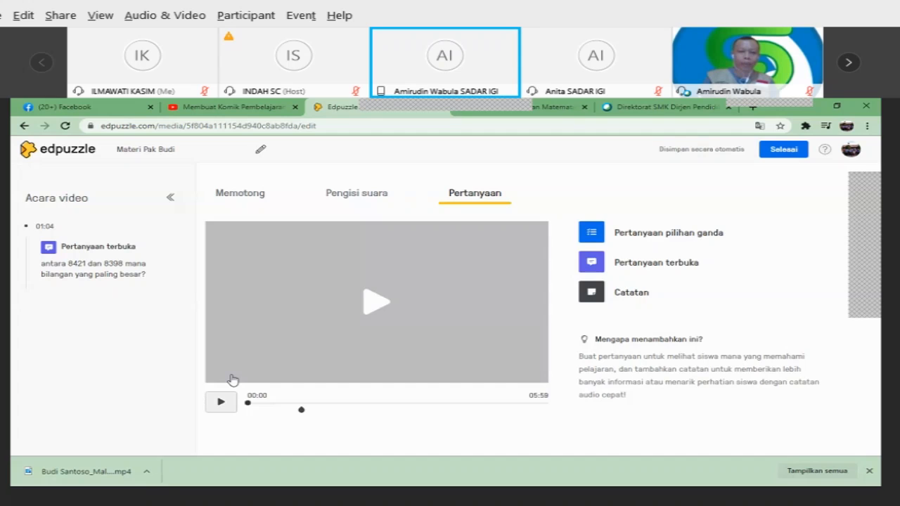
pyautogui.click(221, 402)
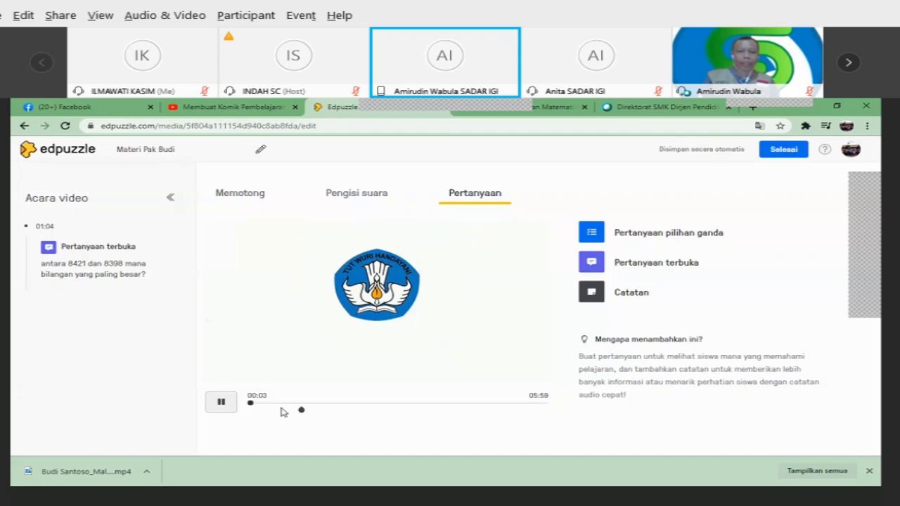
pyautogui.click(261, 404)
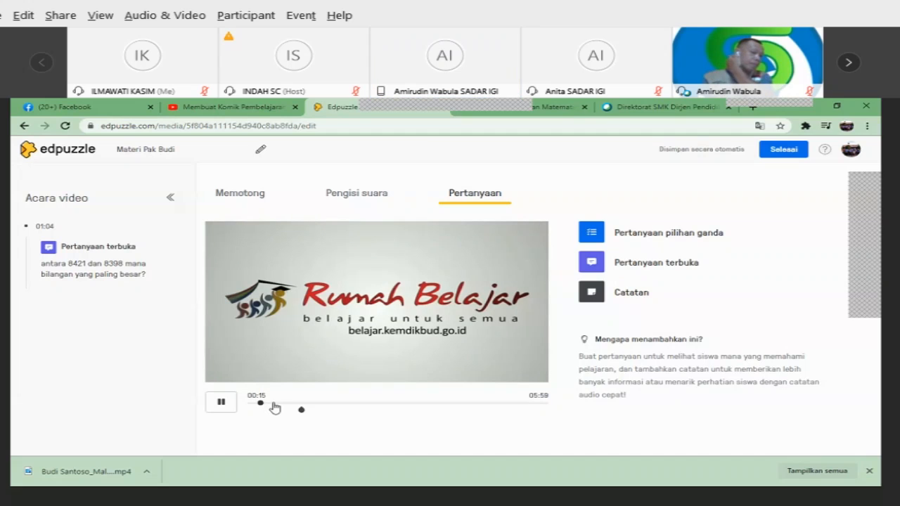
pyautogui.click(275, 405)
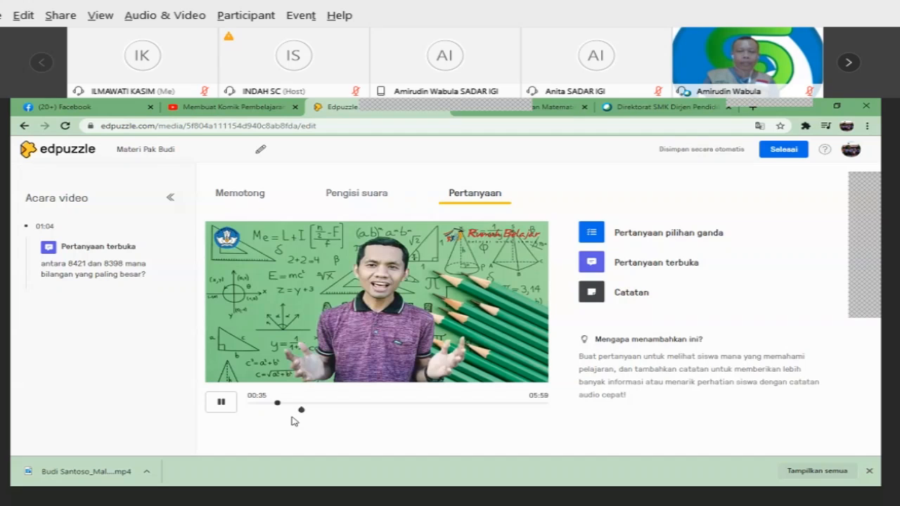
pyautogui.click(290, 403)
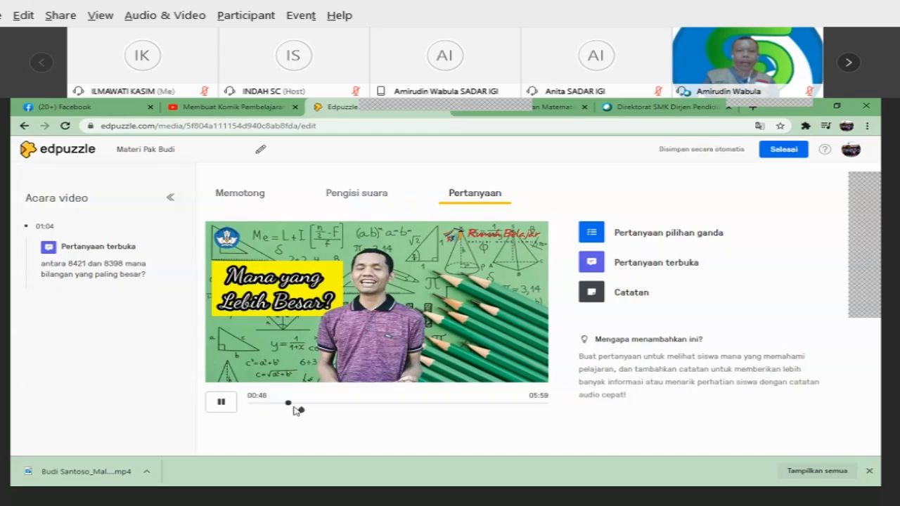
pyautogui.click(416, 358)
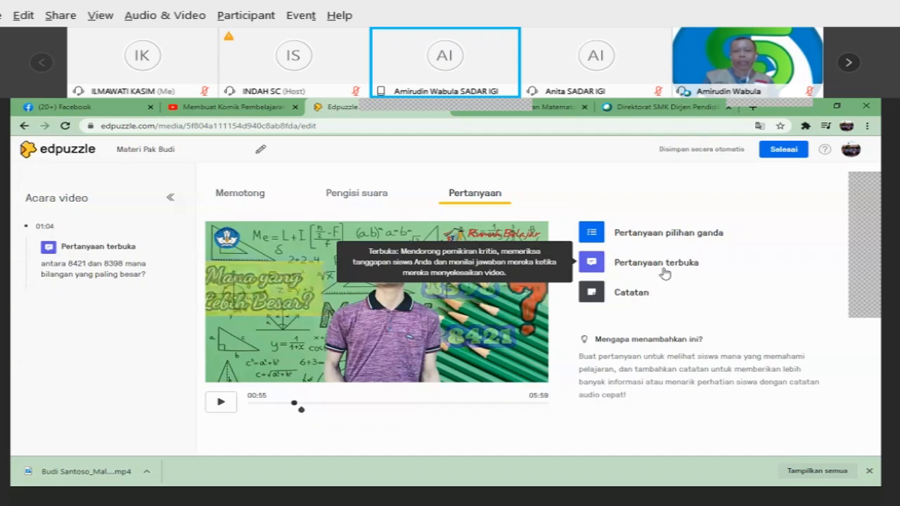
# Add and save an open question at 00:55 reading "Manakah yang lebih besar antara 8398 dan 8421?"
pyautogui.click(655, 266)
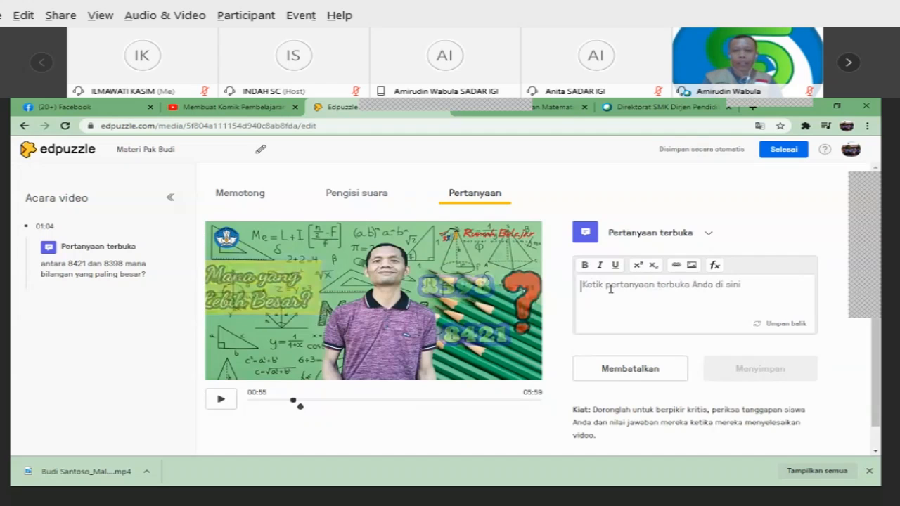
pyautogui.write('Manakha')
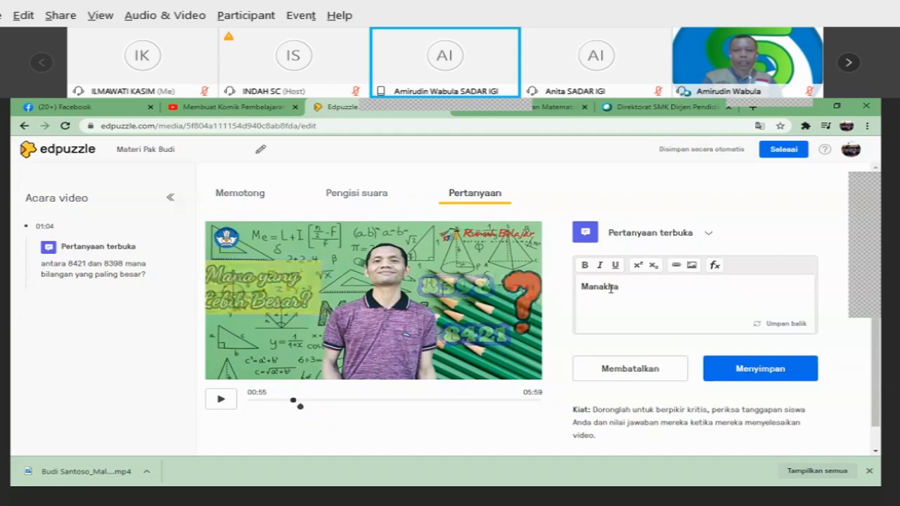
pyautogui.press('BackSpace')
pyautogui.press('BackSpace')
pyautogui.write('ah yang ')
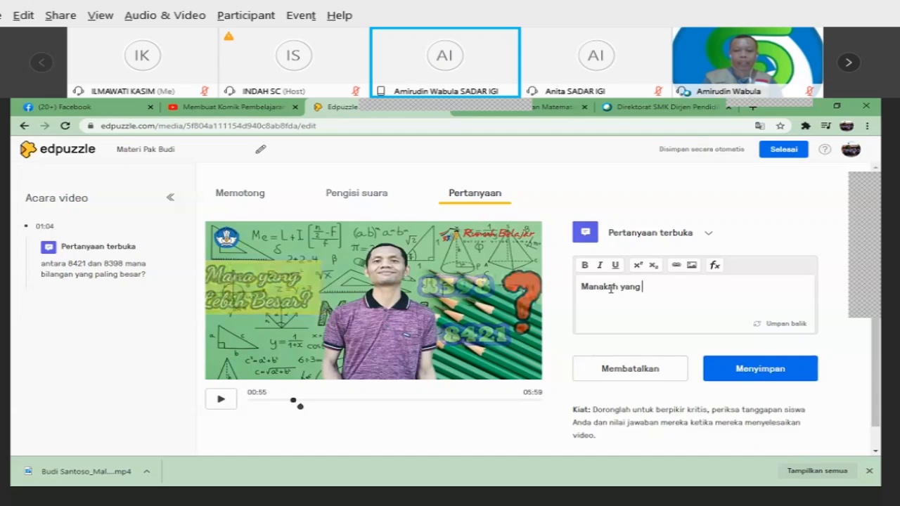
pyautogui.write('lebih')
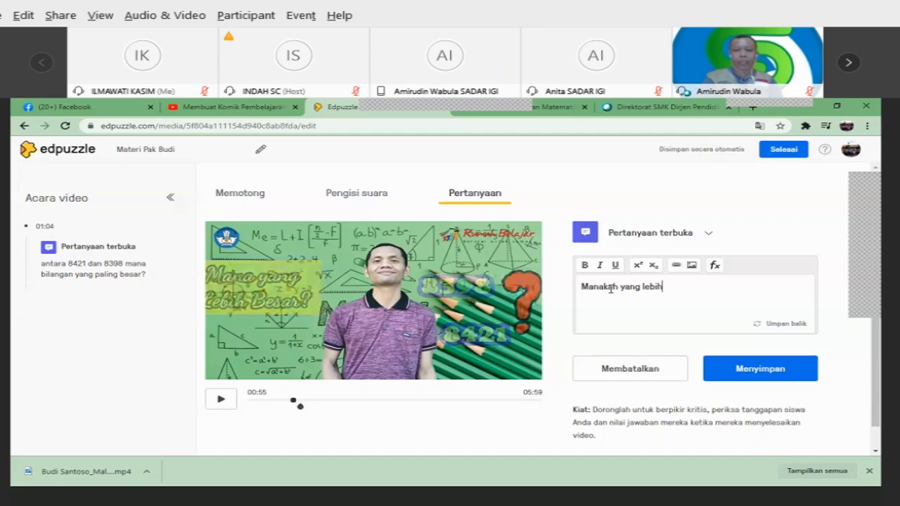
pyautogui.write(' besar')
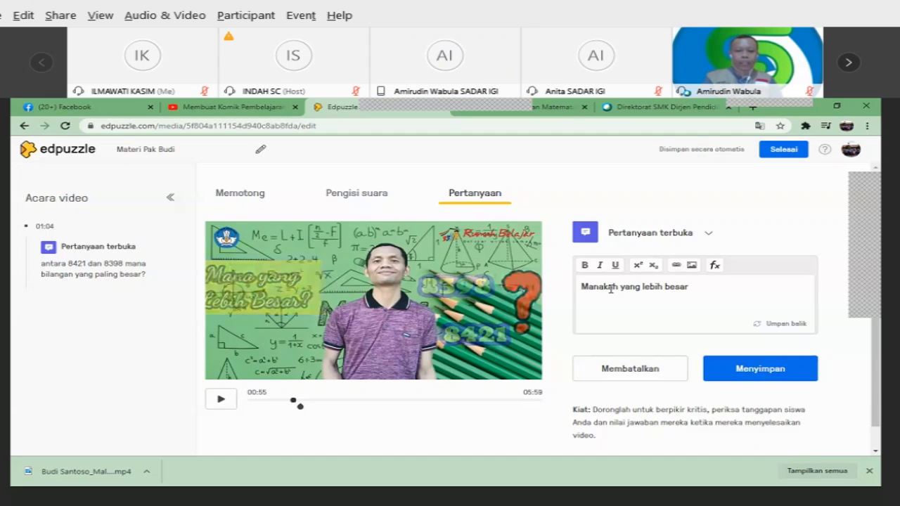
pyautogui.write(' antaa')
pyautogui.press('BackSpace')
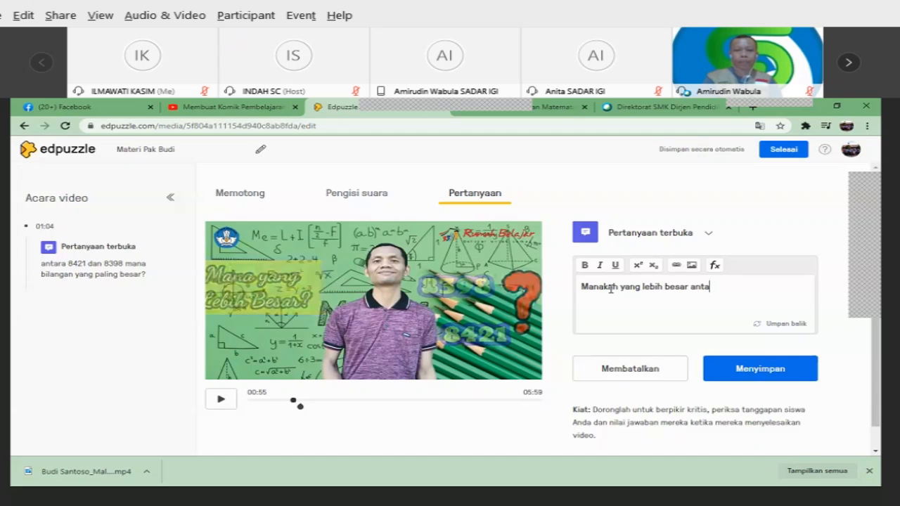
pyautogui.write('ra 839')
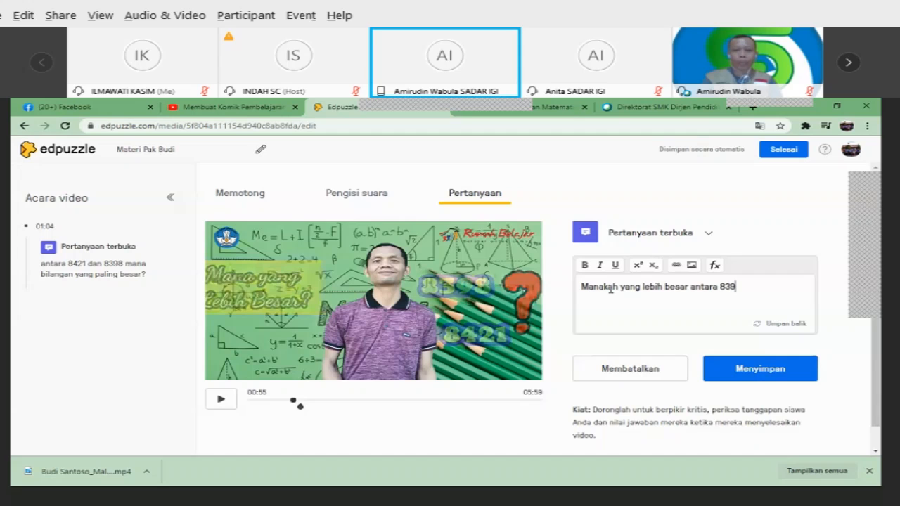
pyautogui.write('8 dan 8')
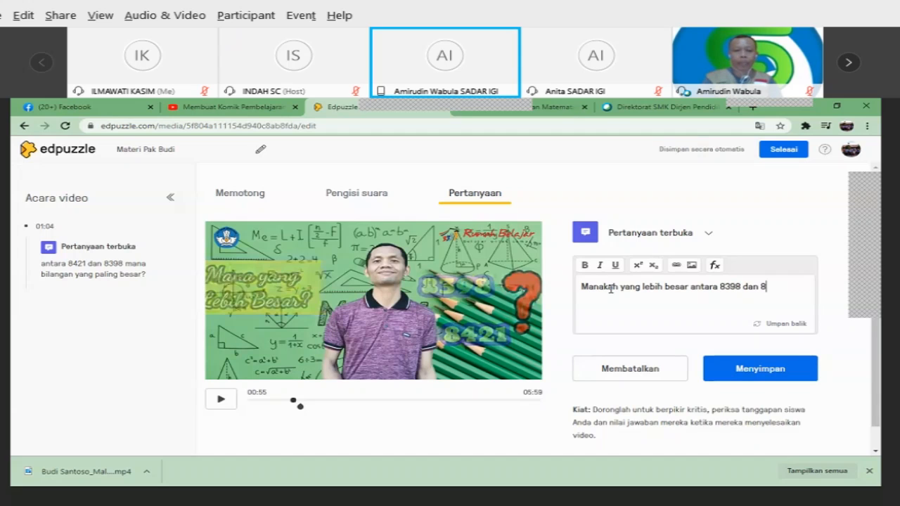
pyautogui.write('421')
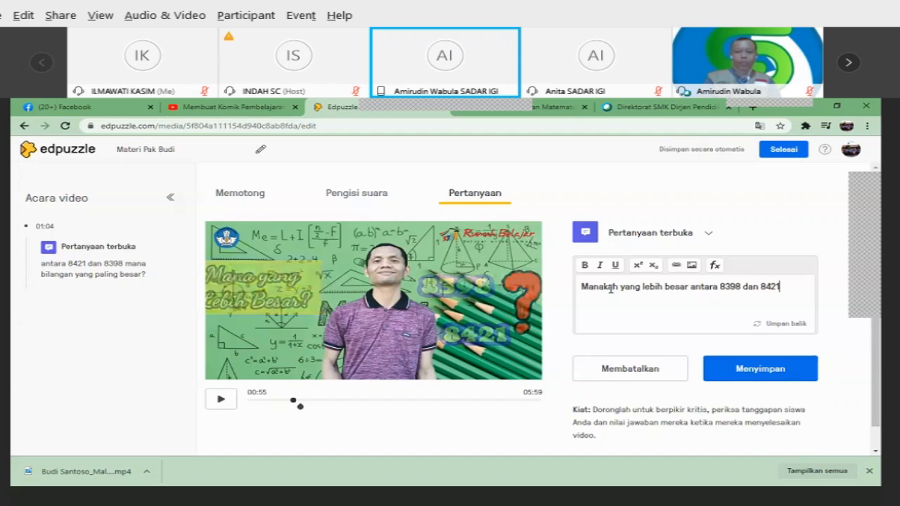
pyautogui.write('?')
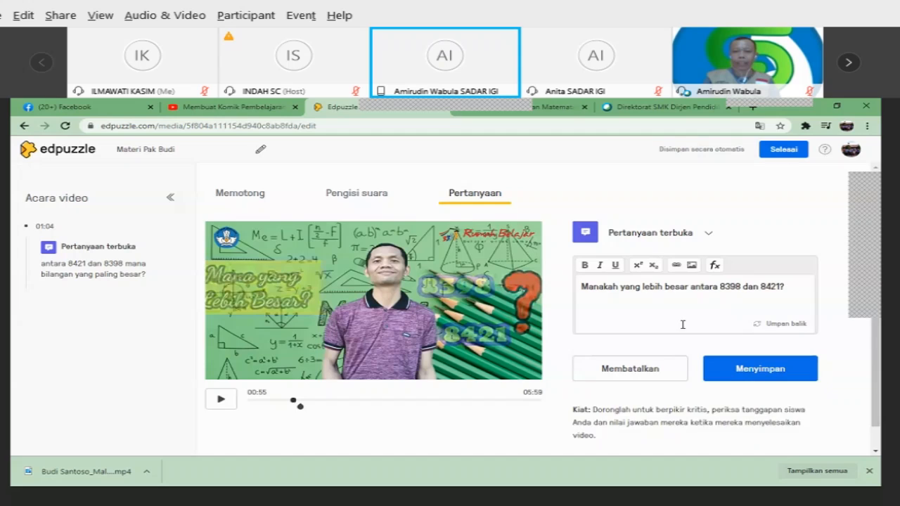
pyautogui.scroll(-1, 727, 291)
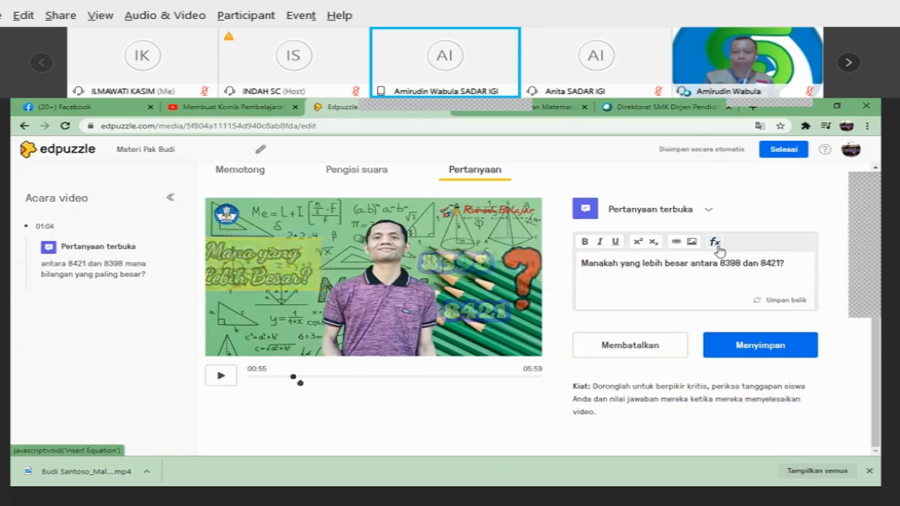
pyautogui.click(757, 349)
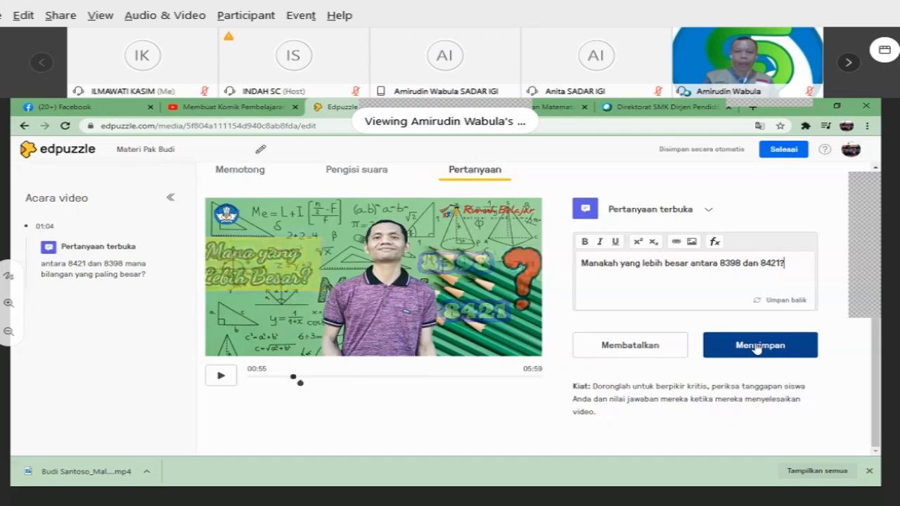
pyautogui.click(757, 349)
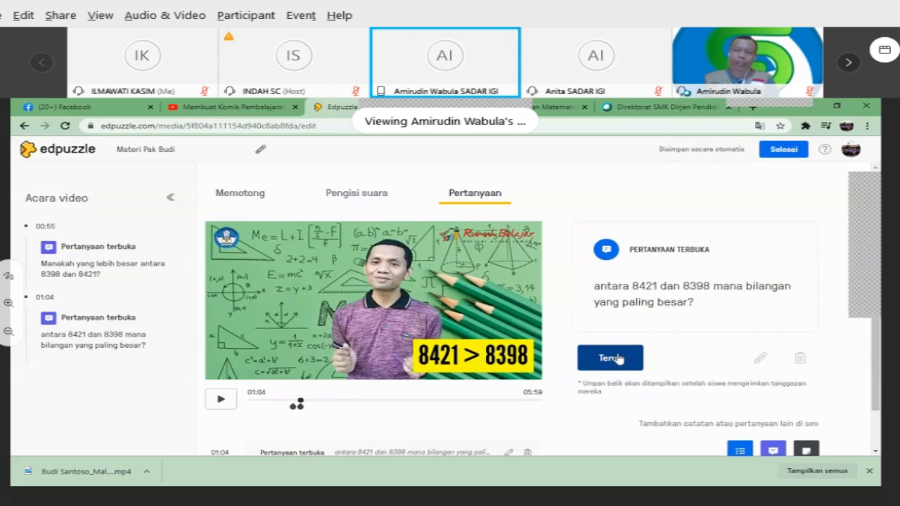
# Continue the video past the existing 01:04 question and pause it at 01:13
pyautogui.click(618, 359)
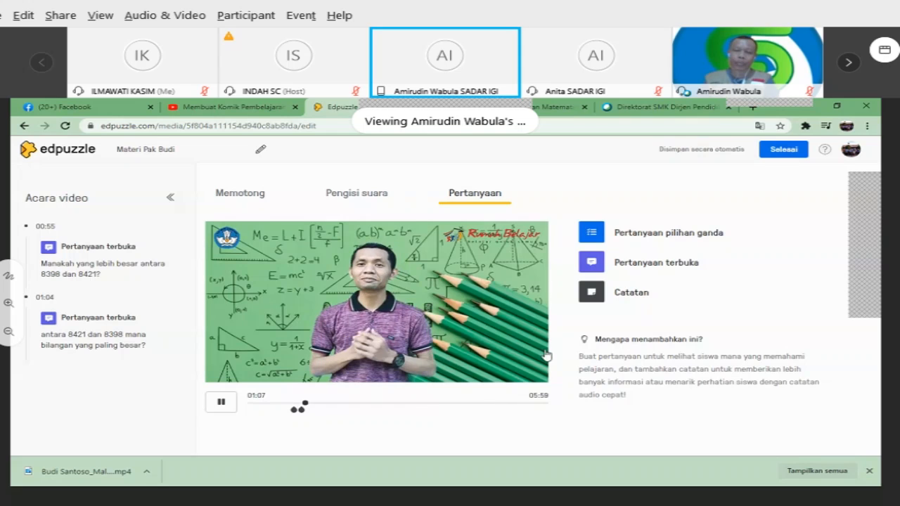
pyautogui.click(304, 406)
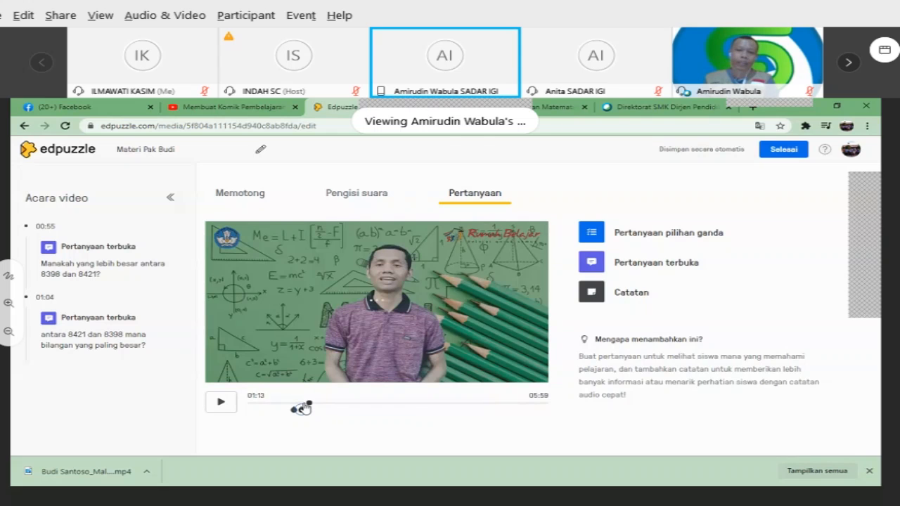
pyautogui.moveTo(303, 407); pyautogui.dragTo(299, 406)
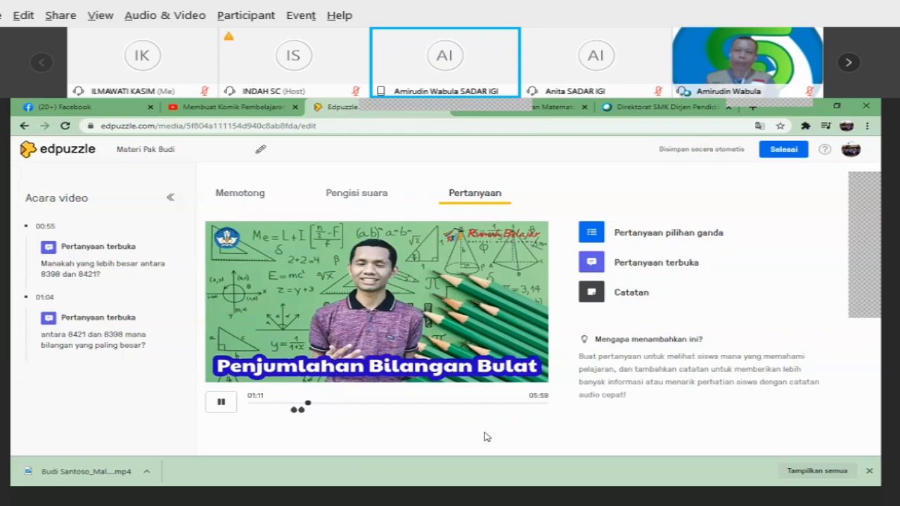
pyautogui.press('space')
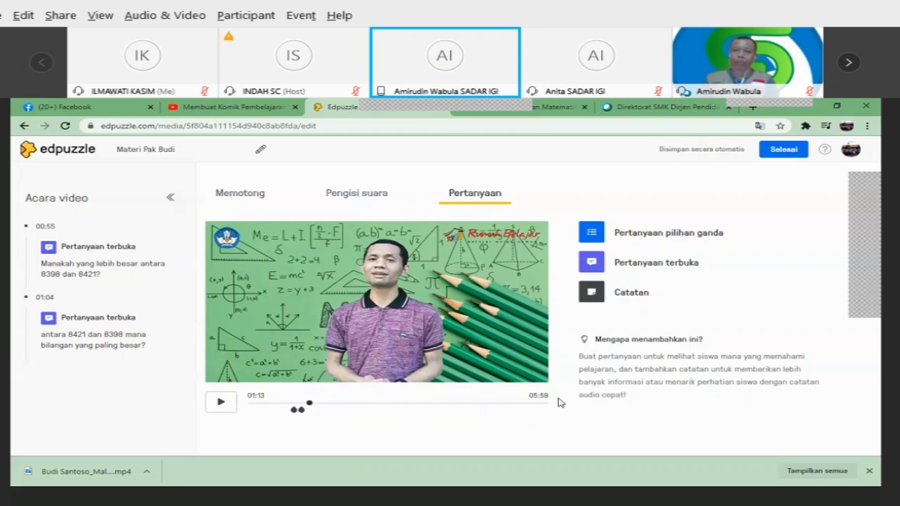
# Start a multiple-choice question with the text "Apa judul dari materi yang di jelaskan pada video tersebut?"
pyautogui.click(635, 237)
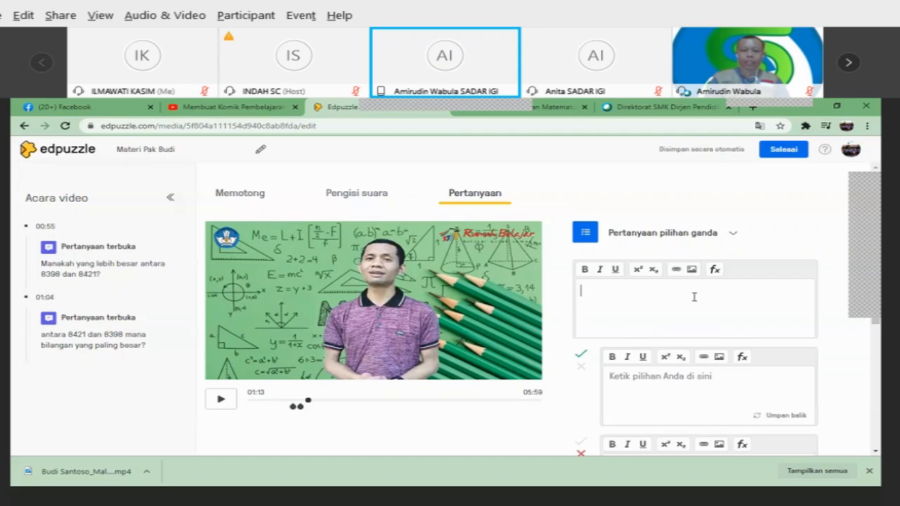
pyautogui.write('Apa judul dari materi yang di jelas')
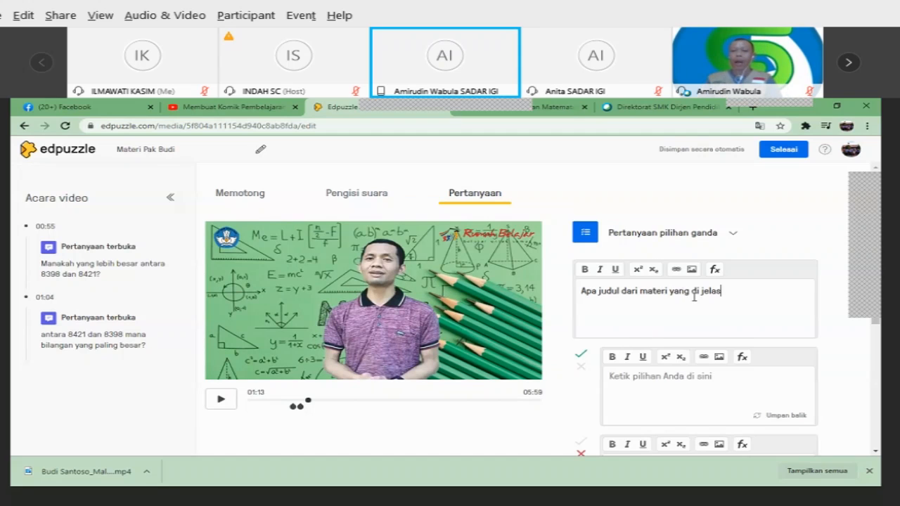
pyautogui.write('kan pada video tersebut?')
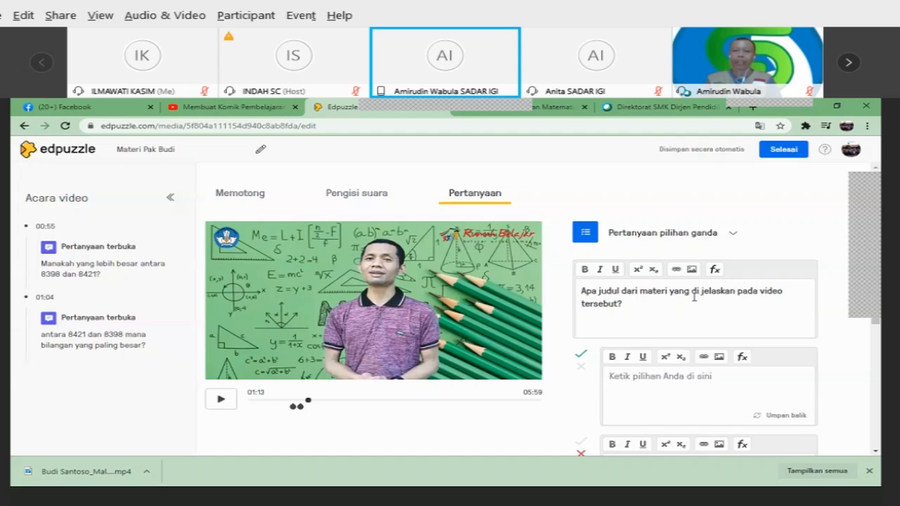
# Move the second open question's timeline marker to 01:02 and the first open question's marker to 00:42
pyautogui.scroll(-1, 693, 295)
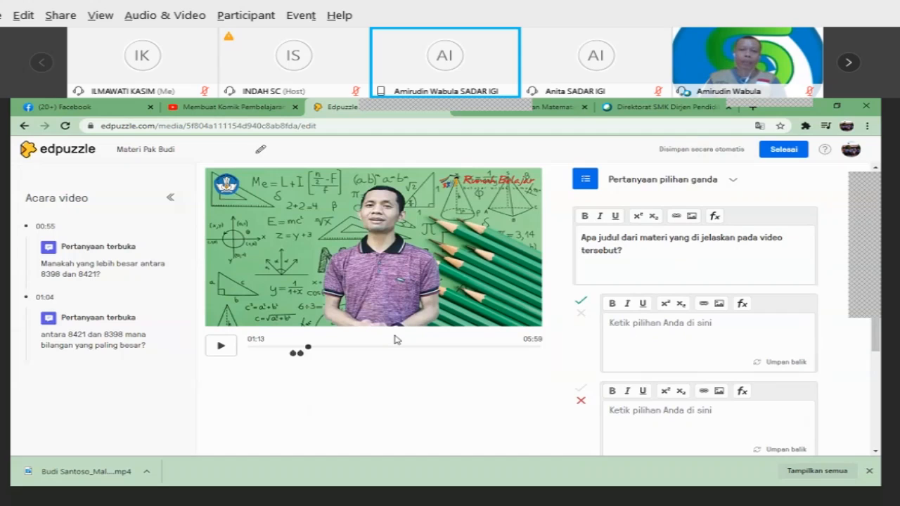
pyautogui.moveTo(299, 353); pyautogui.dragTo(306, 351)
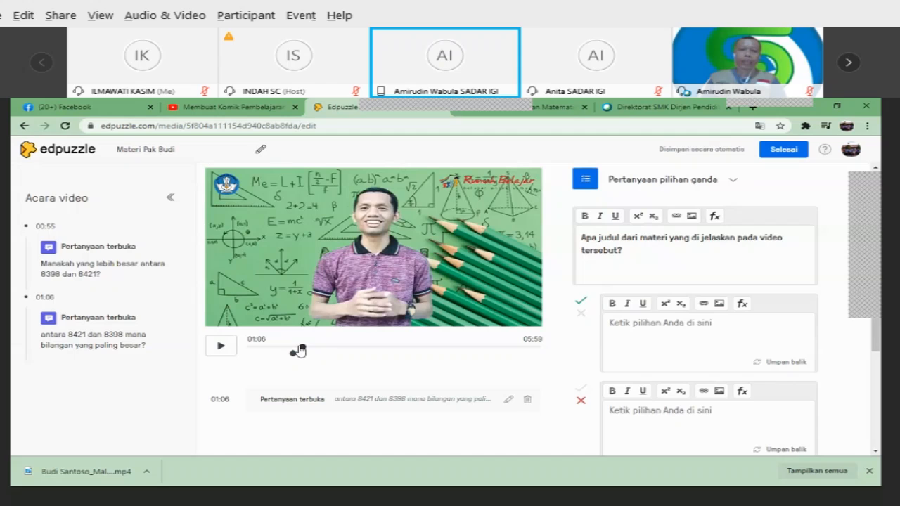
pyautogui.click(299, 351)
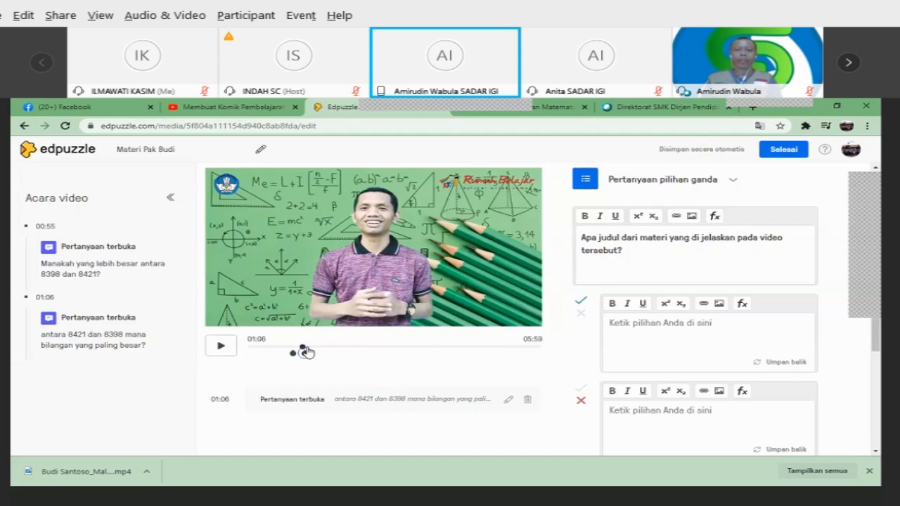
pyautogui.moveTo(306, 353); pyautogui.dragTo(301, 353)
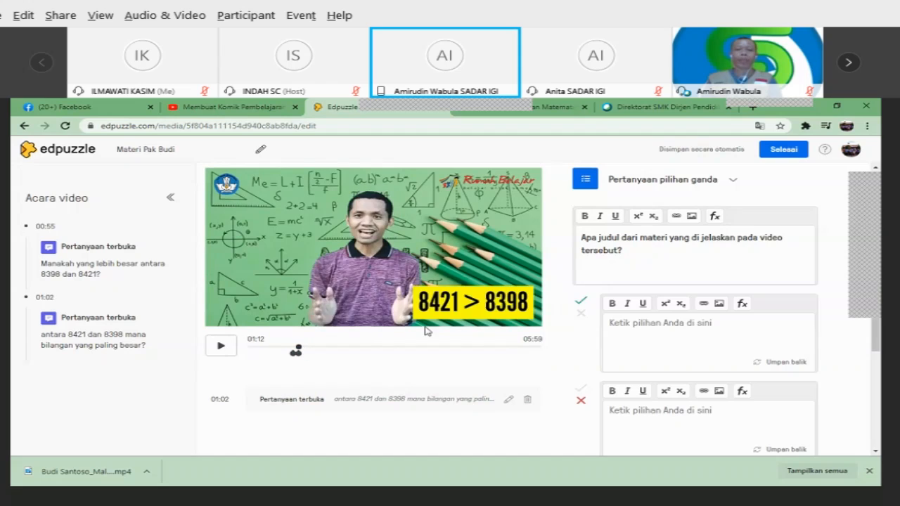
pyautogui.click(286, 353)
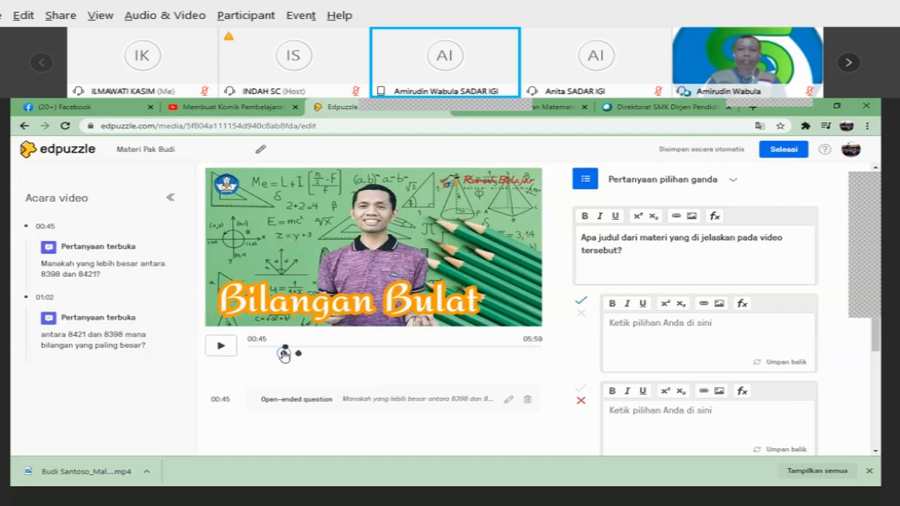
pyautogui.moveTo(284, 353); pyautogui.dragTo(282, 353)
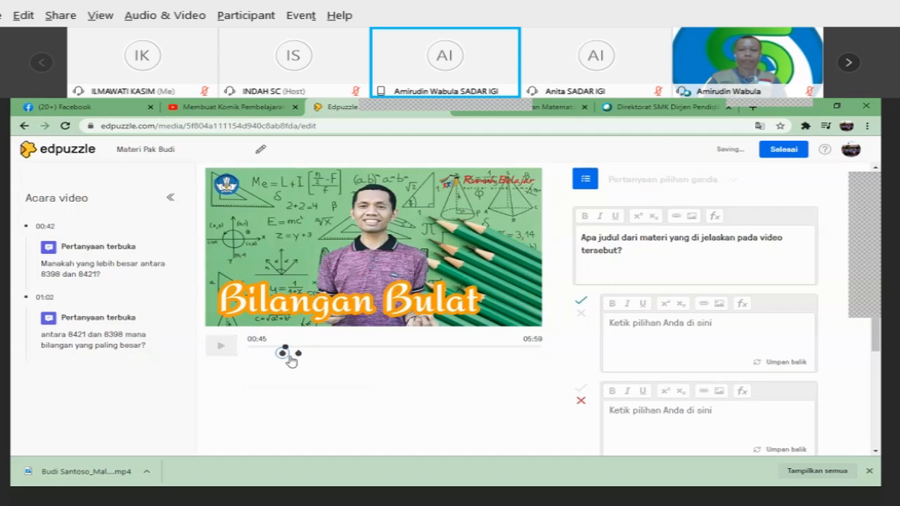
# Enter "bilangan Bulat" as the first answer option, the one marked correct, of the multiple-choice question
pyautogui.click(627, 328)
pyautogui.write('bilangan Bul')
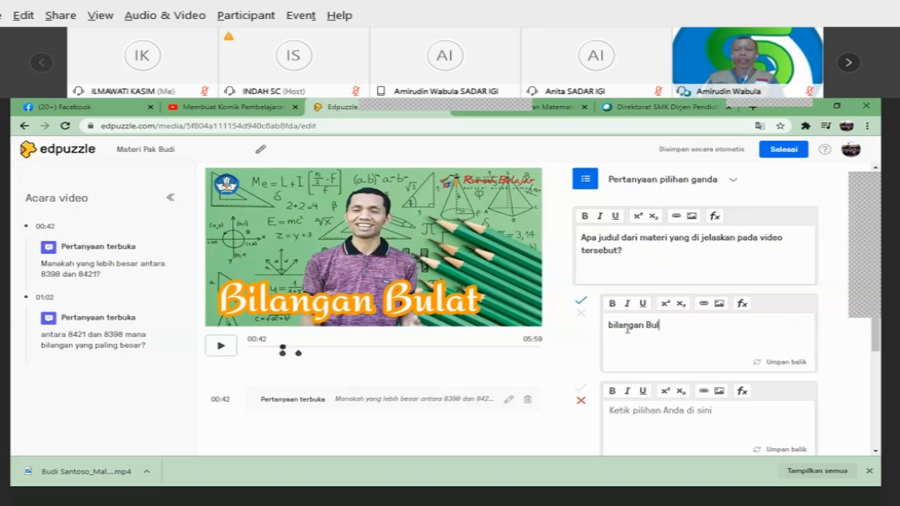
pyautogui.write('at')
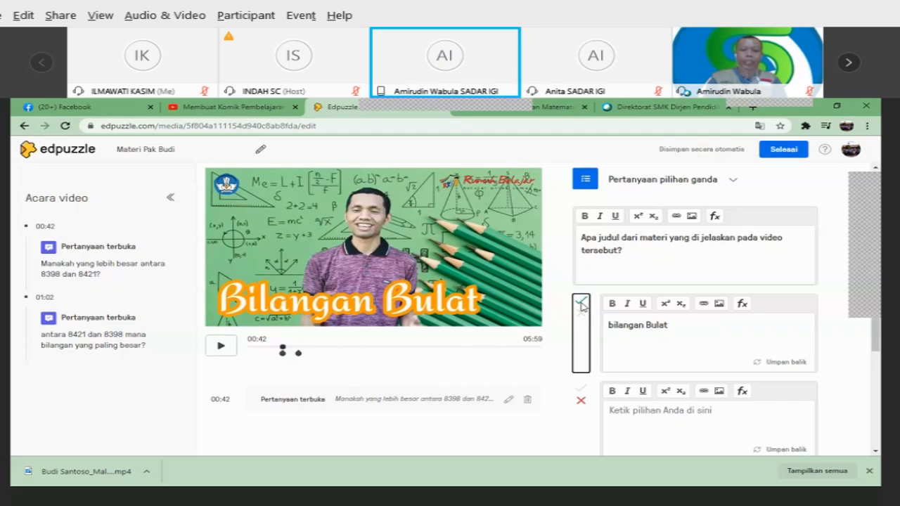
# Mark the first answer option as correct and enter "Pecahan" as the second option of the multiple-choice question
pyautogui.click(581, 303)
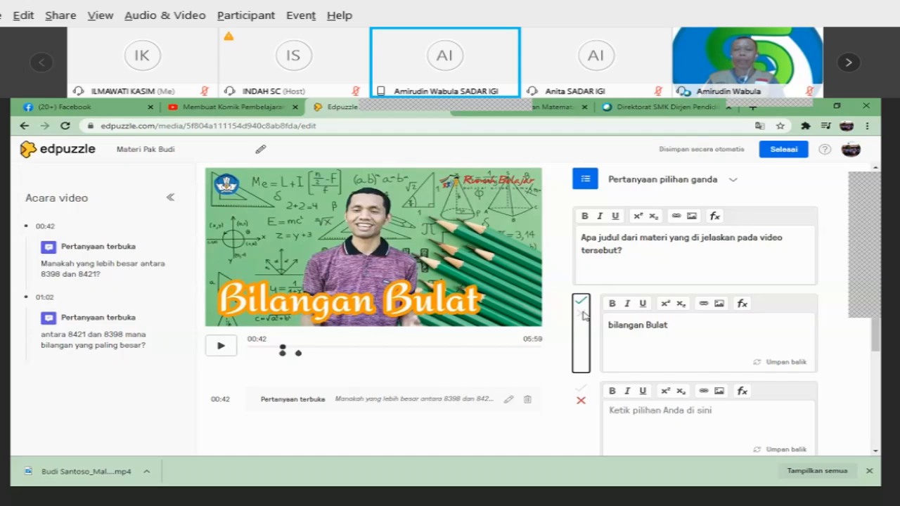
pyautogui.scroll(-2, 635, 305)
pyautogui.click(636, 310)
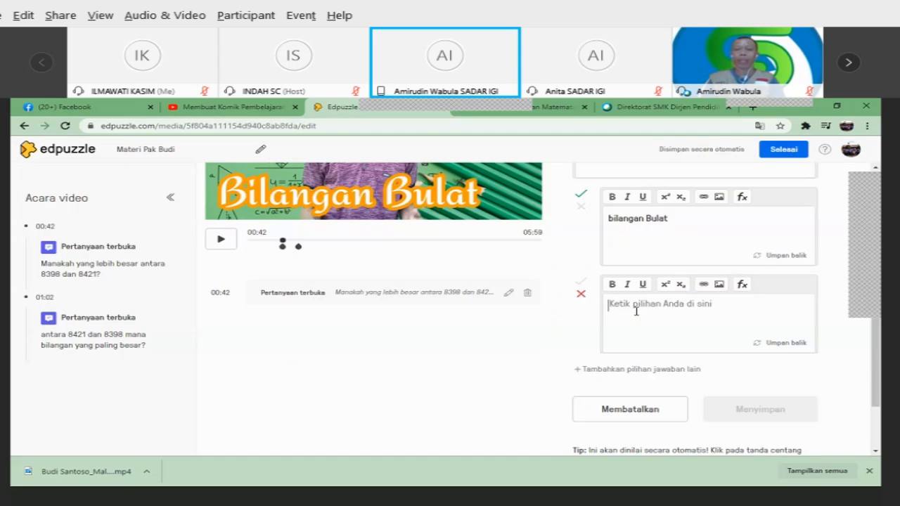
pyautogui.write('Pecahan')
pyautogui.scroll(-2, 659, 263)
pyautogui.scroll(2, 656, 279)
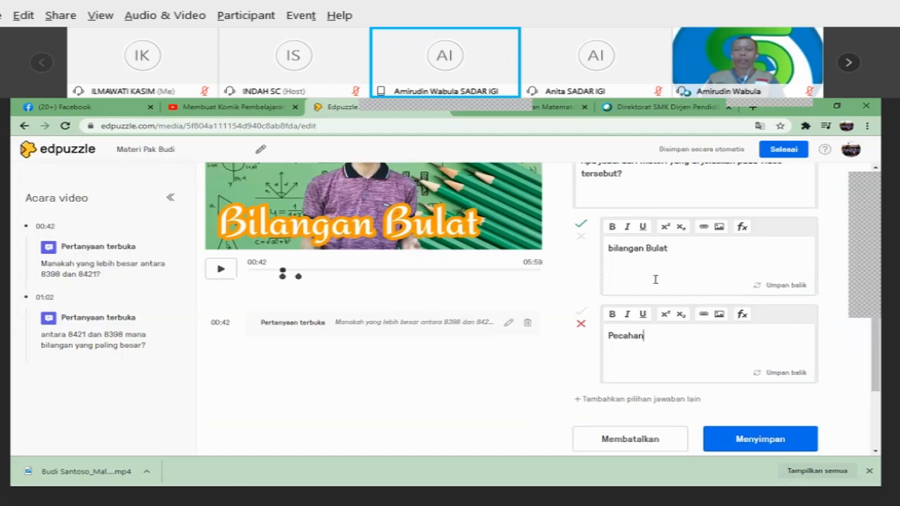
pyautogui.scroll(-2, 650, 288)
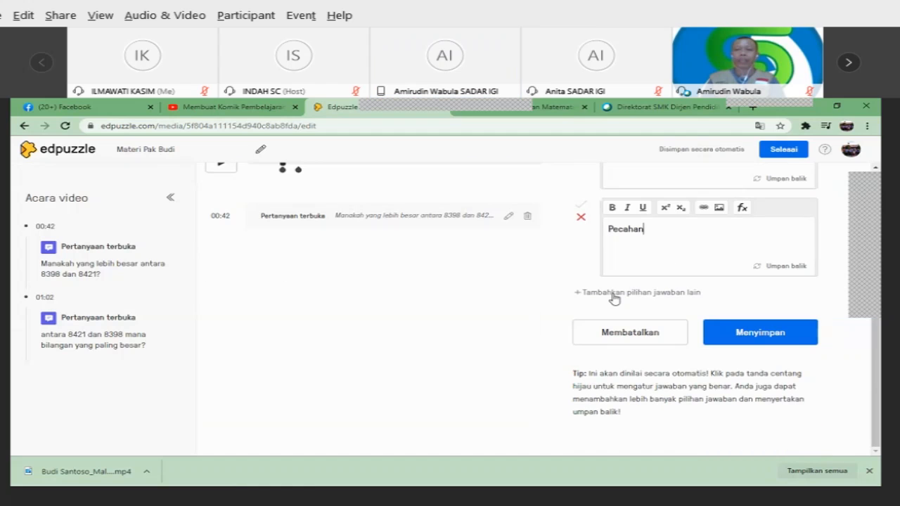
# Add a third answer option with the text "bilangan bulat"
pyautogui.click(641, 293)
pyautogui.scroll(2, 632, 310)
pyautogui.click(623, 329)
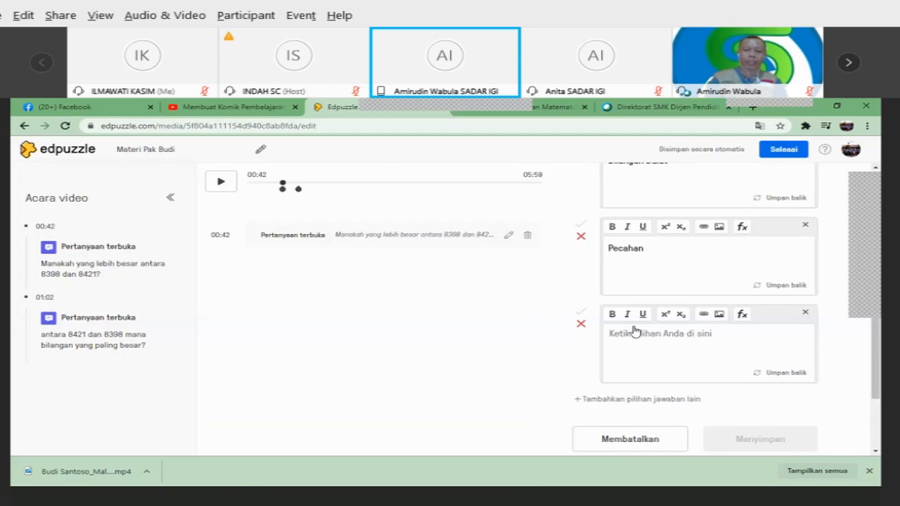
pyautogui.scroll(-1, 626, 309)
pyautogui.write('bilangan ')
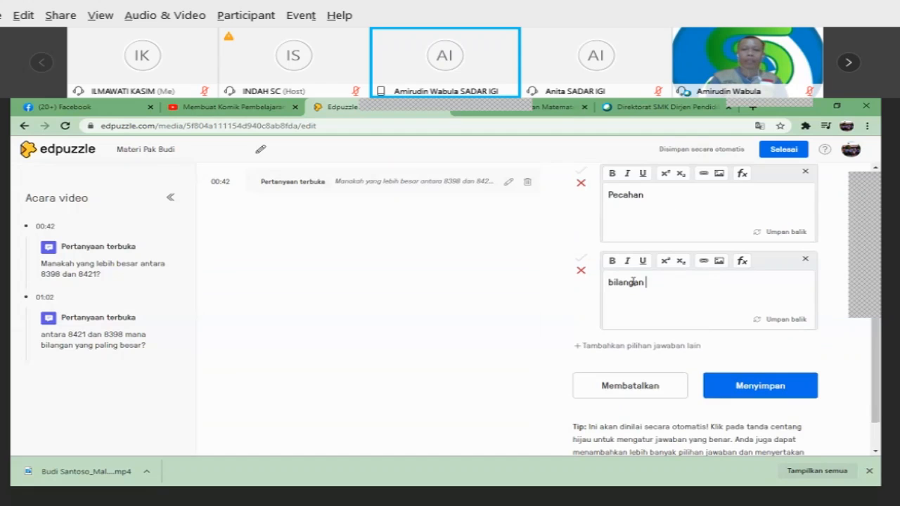
pyautogui.write('bulat')
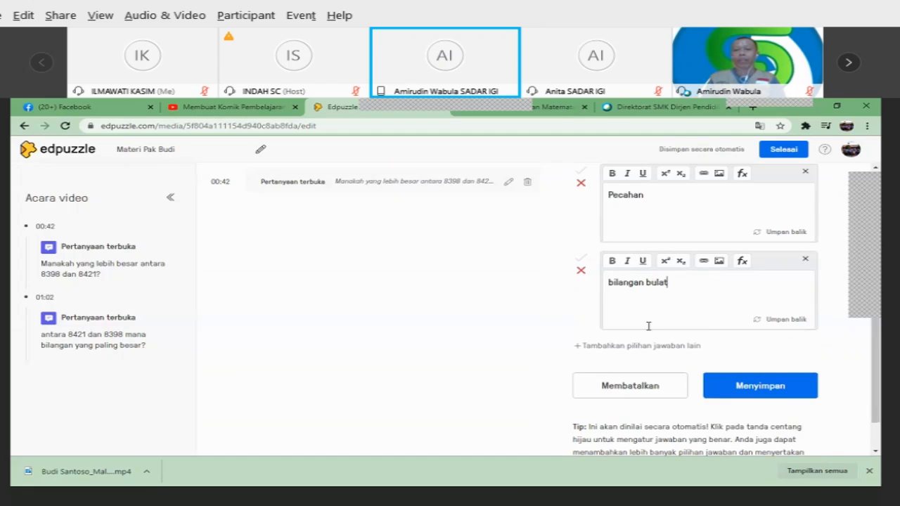
# Add a fourth answer option "garis bilangan" and save the multiple-choice question
pyautogui.press('Return')
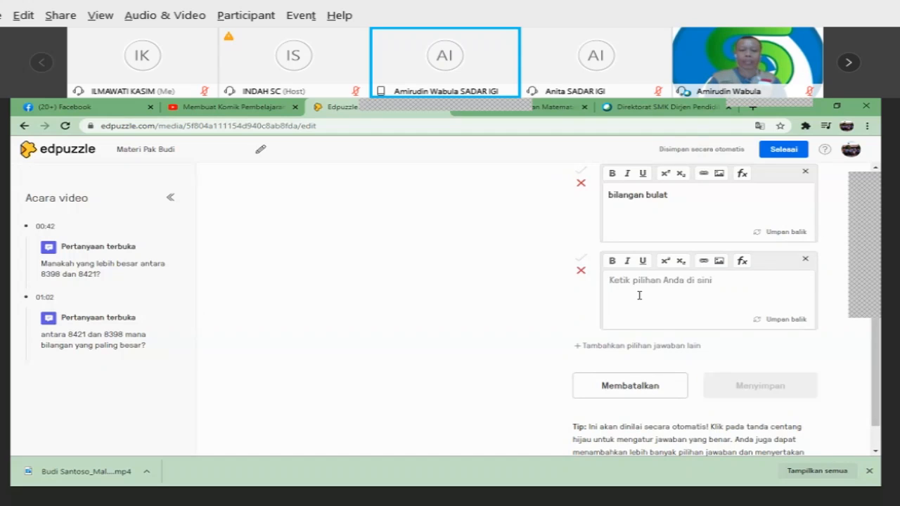
pyautogui.write('gis bi')
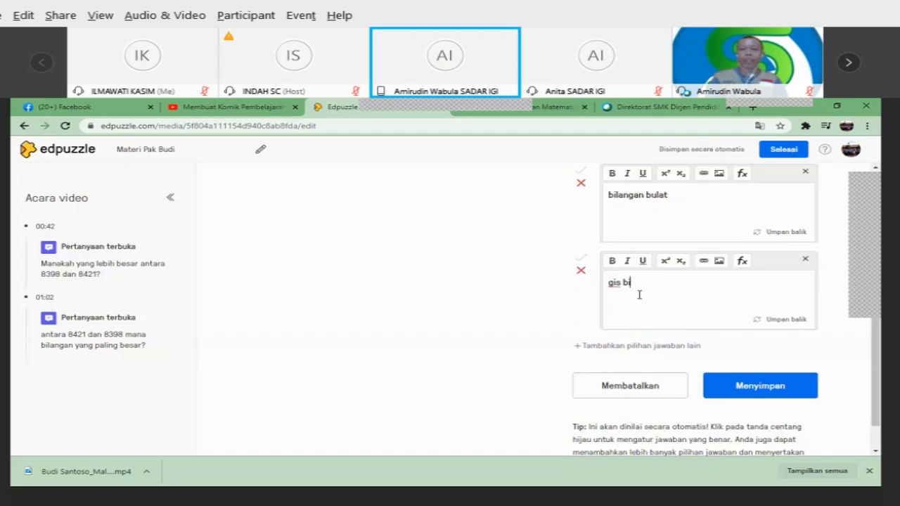
pyautogui.write('l')
pyautogui.press('BackSpace')
pyautogui.press('BackSpace')
pyautogui.press('BackSpace')
pyautogui.press('BackSpace')
pyautogui.press('BackSpace')
pyautogui.press('BackSpace')
pyautogui.write('ari')
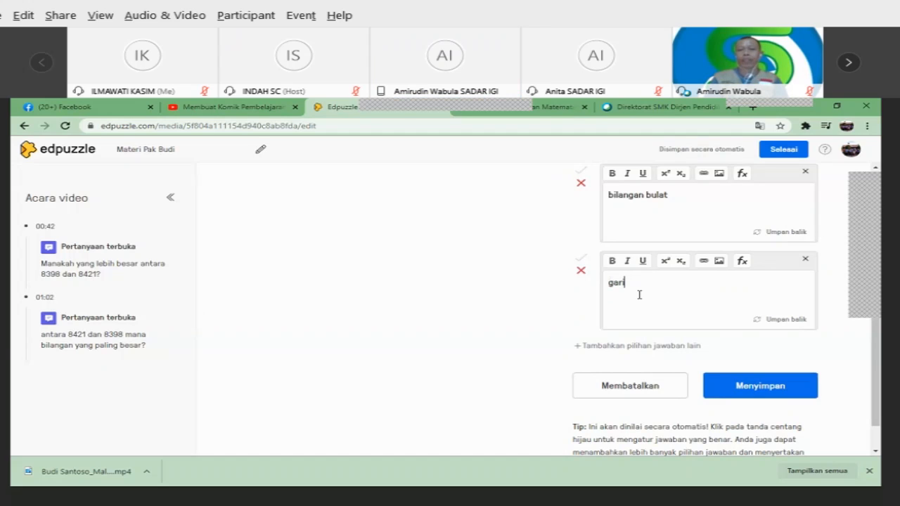
pyautogui.write('s bilangan')
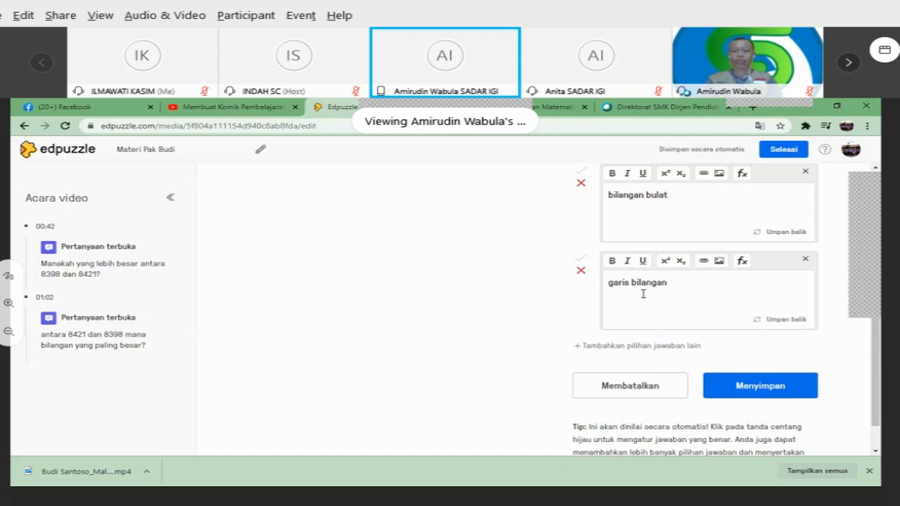
pyautogui.click(771, 388)
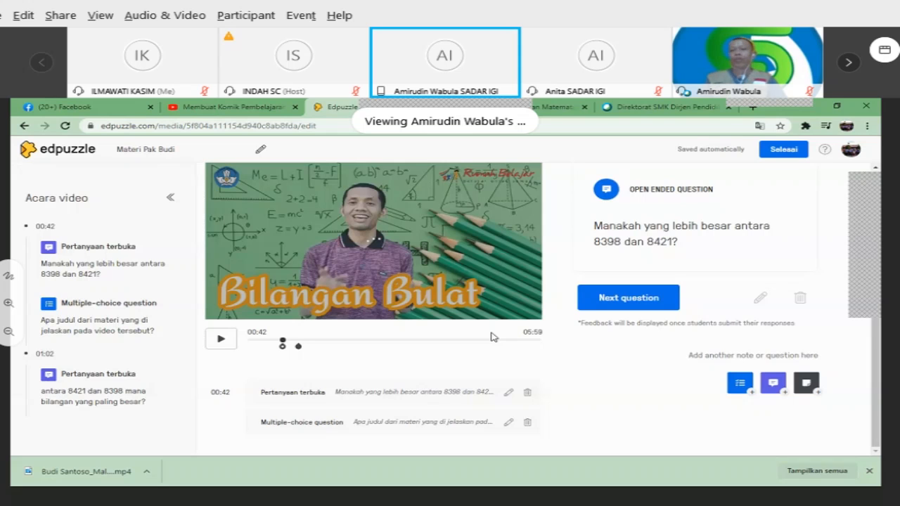
# Continue the video past the two 00:42 questions, move playback to 01:26 and start a note there
pyautogui.click(619, 299)
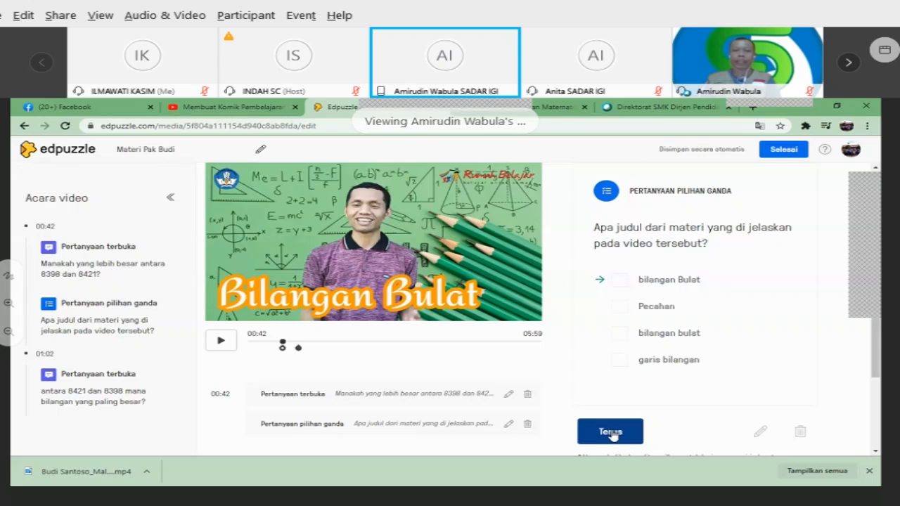
pyautogui.click(611, 432)
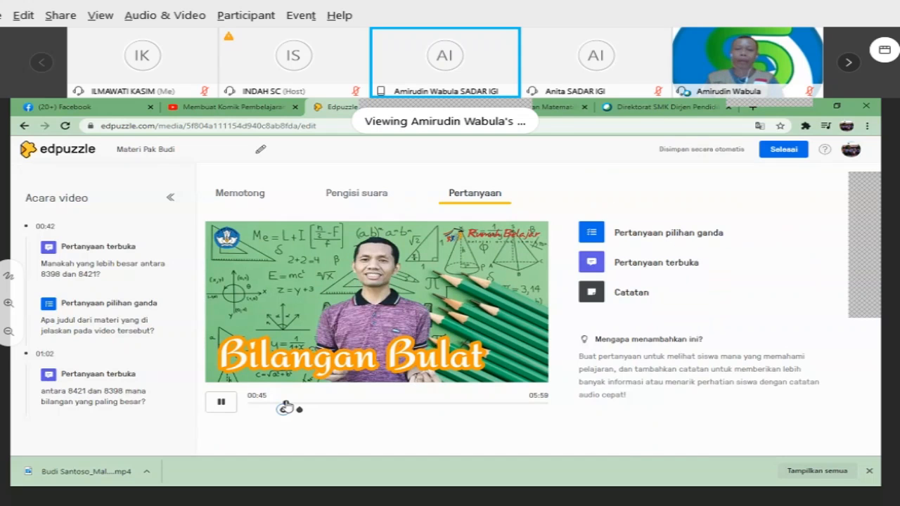
pyautogui.moveTo(286, 403); pyautogui.dragTo(319, 403)
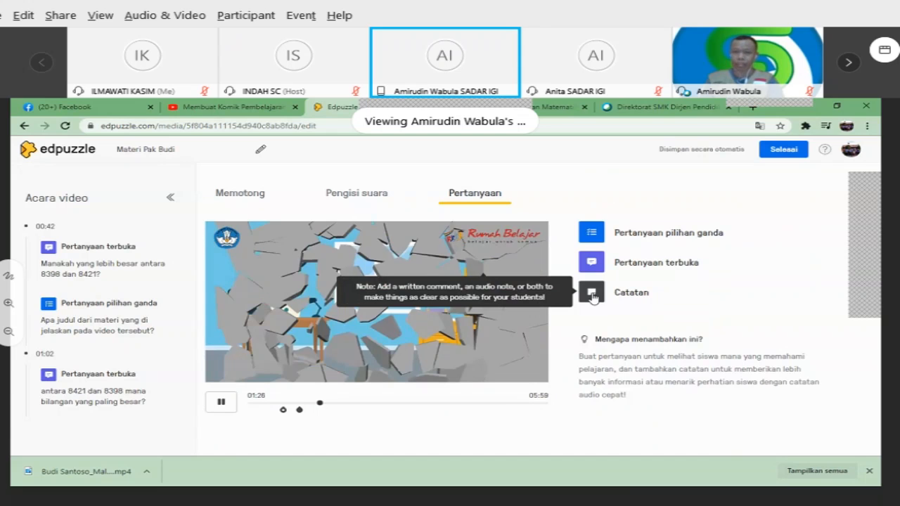
pyautogui.click(592, 295)
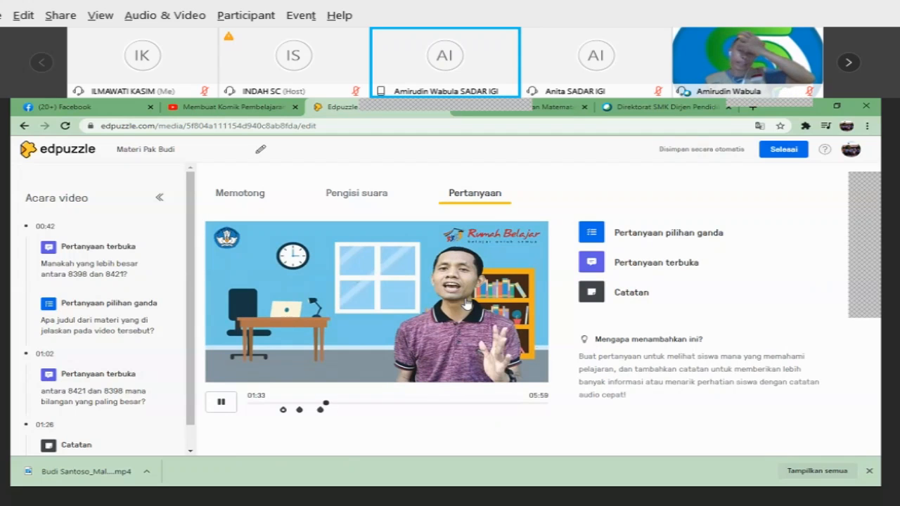
# Finish editing the video and select Kelas 4A SD Negeri 5 Masohi as the class to assign it to
pyautogui.click(783, 150)
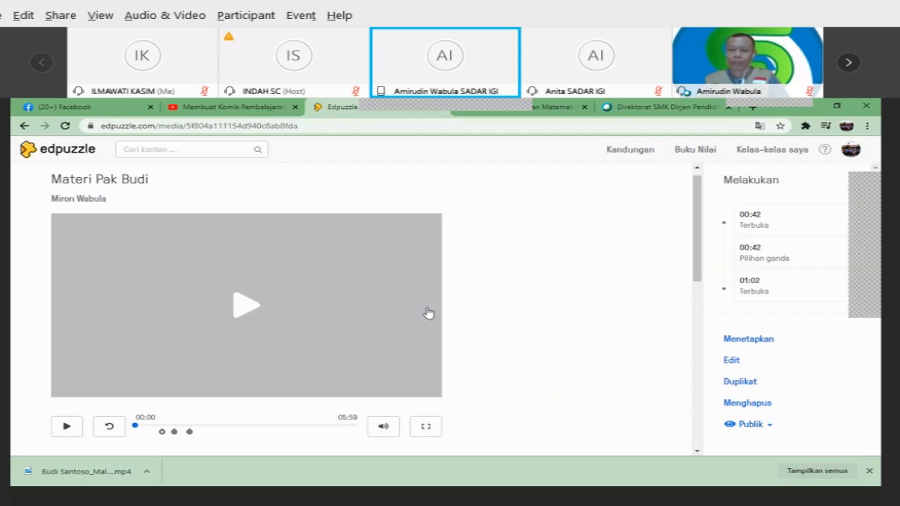
pyautogui.click(746, 341)
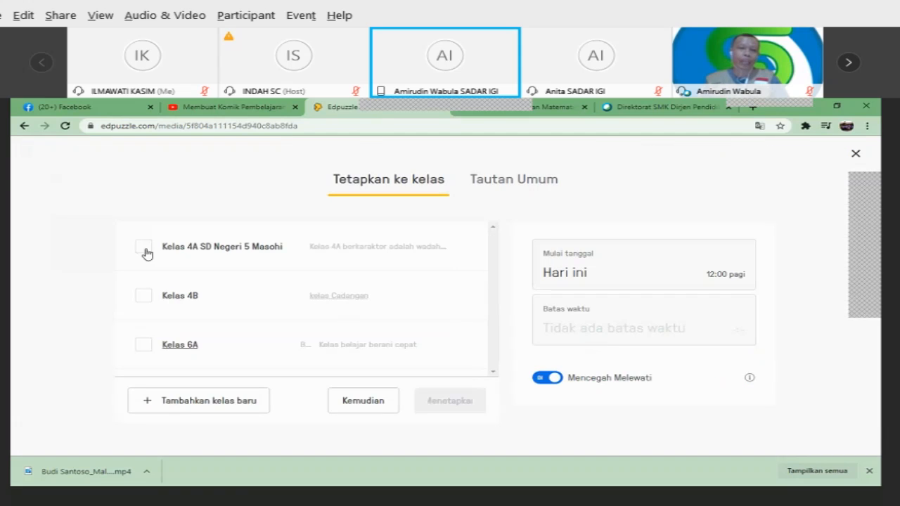
pyautogui.click(145, 251)
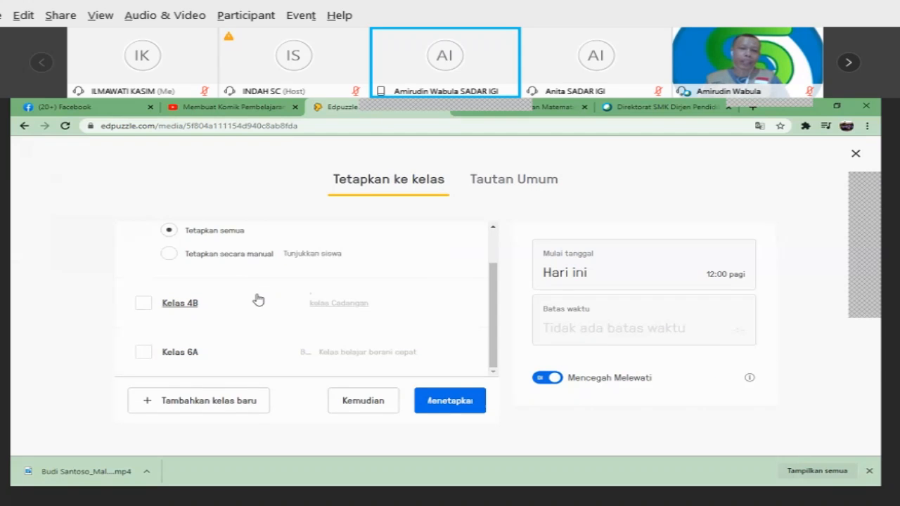
pyautogui.scroll(1, 258, 300)
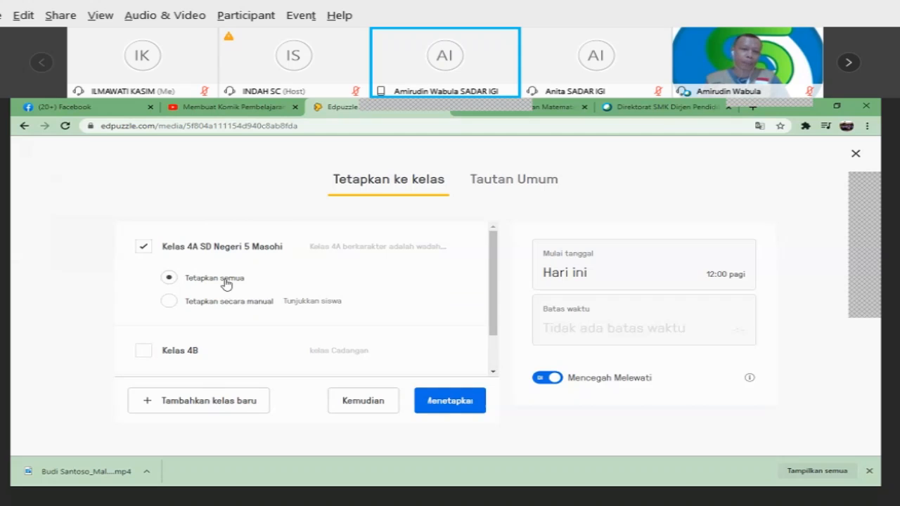
pyautogui.click(144, 248)
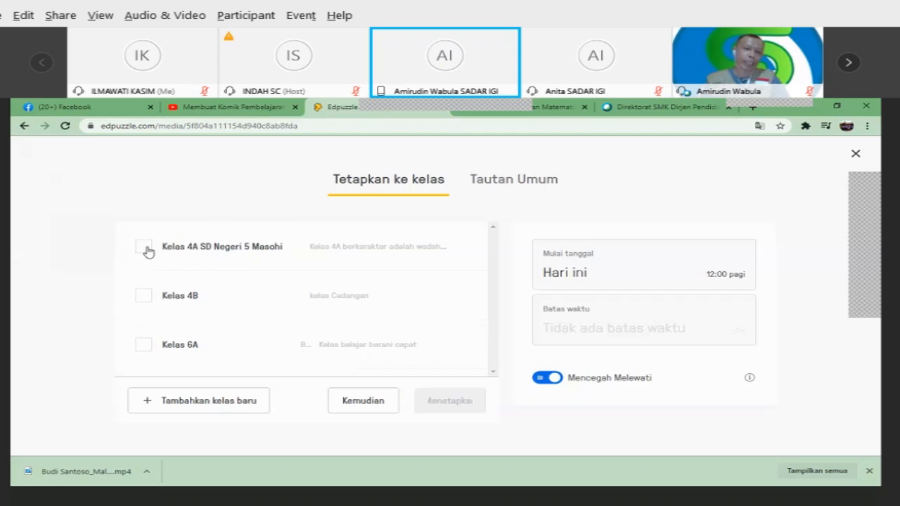
pyautogui.click(144, 248)
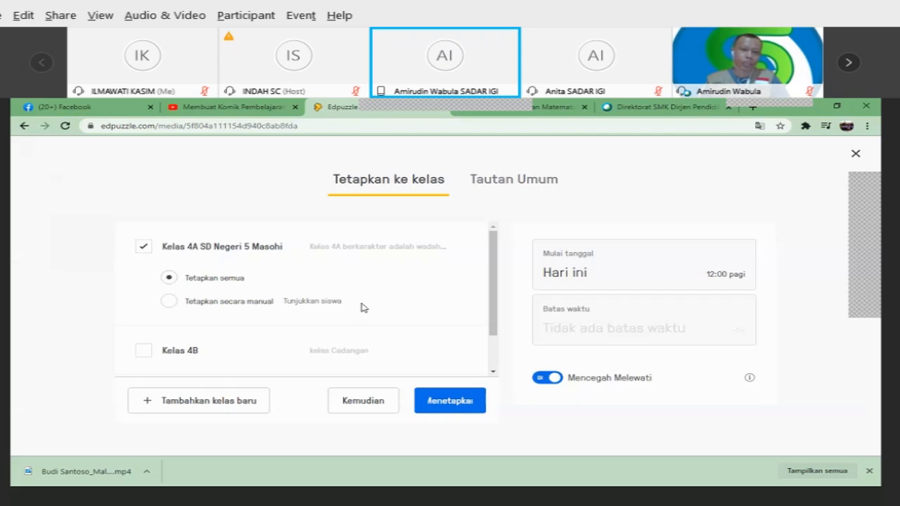
# Try assigning the video manually to the listed student of Kelas 4A, and return to assigning it to the whole class
pyautogui.click(170, 303)
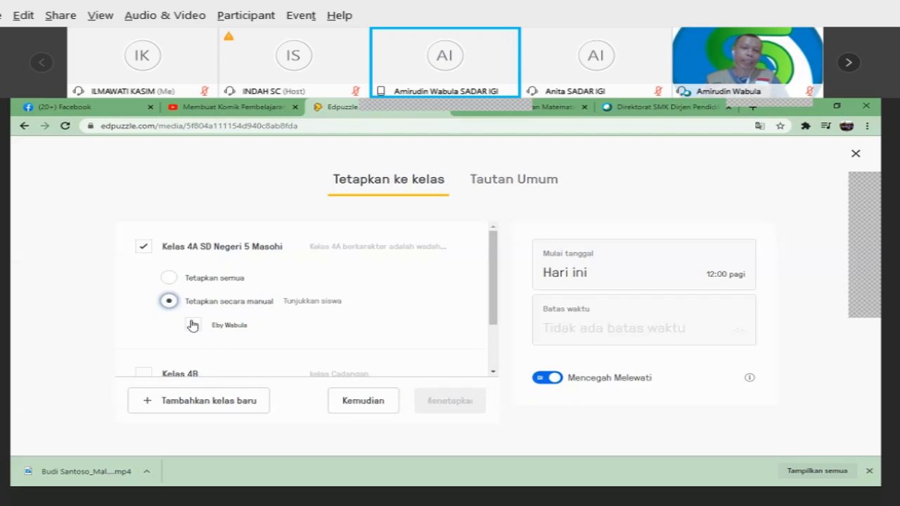
pyautogui.click(192, 325)
pyautogui.scroll(-1, 225, 316)
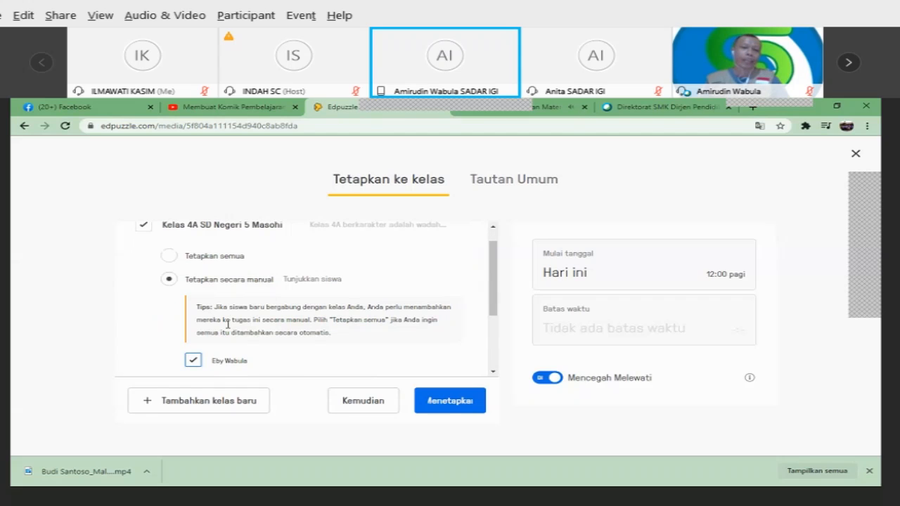
pyautogui.click(192, 360)
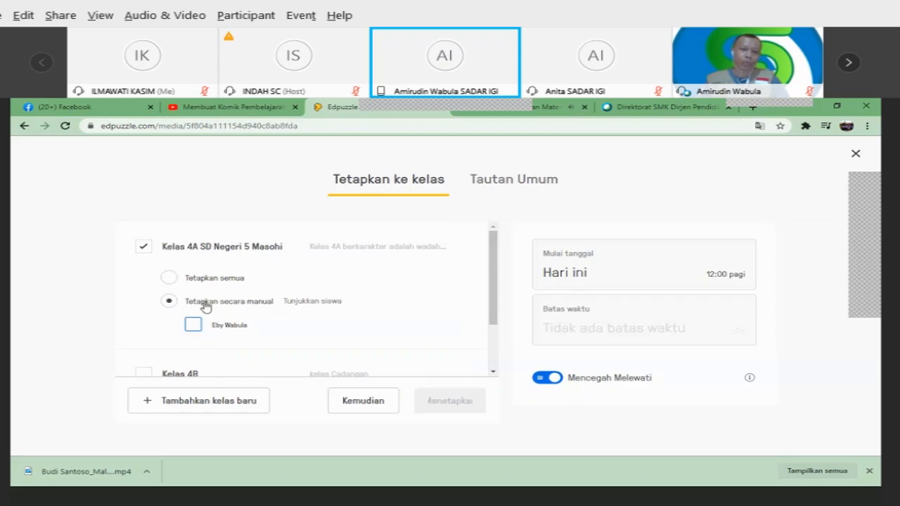
pyautogui.click(169, 277)
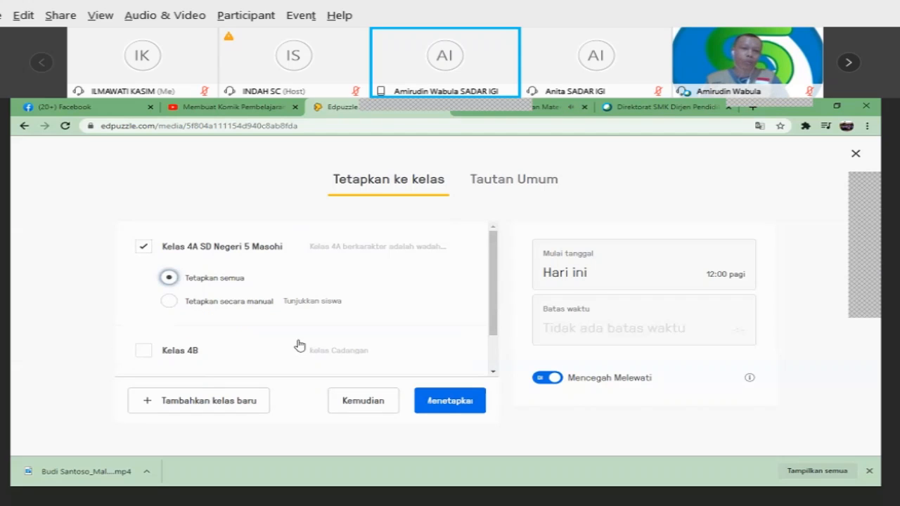
# Try adding Kelas 4B to the assignment, and deselect it again so only Kelas 4A is chosen
pyautogui.scroll(-1, 144, 308)
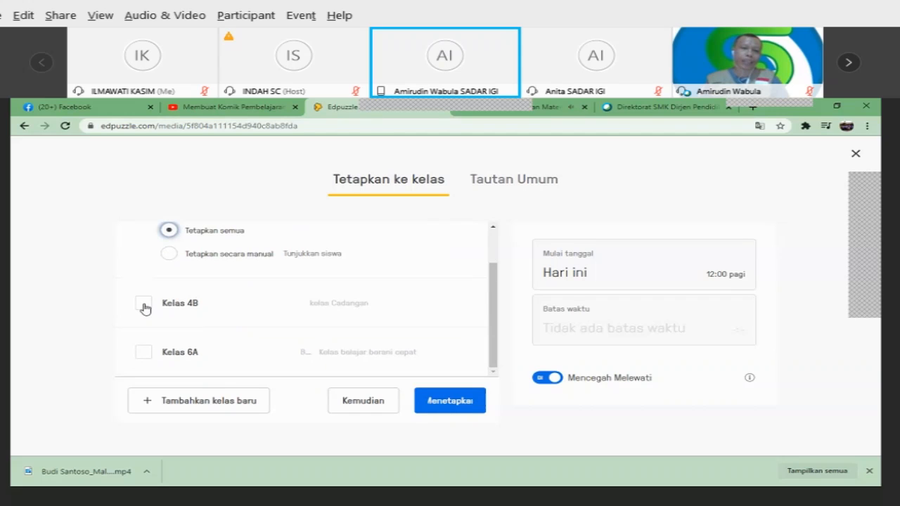
pyautogui.click(144, 305)
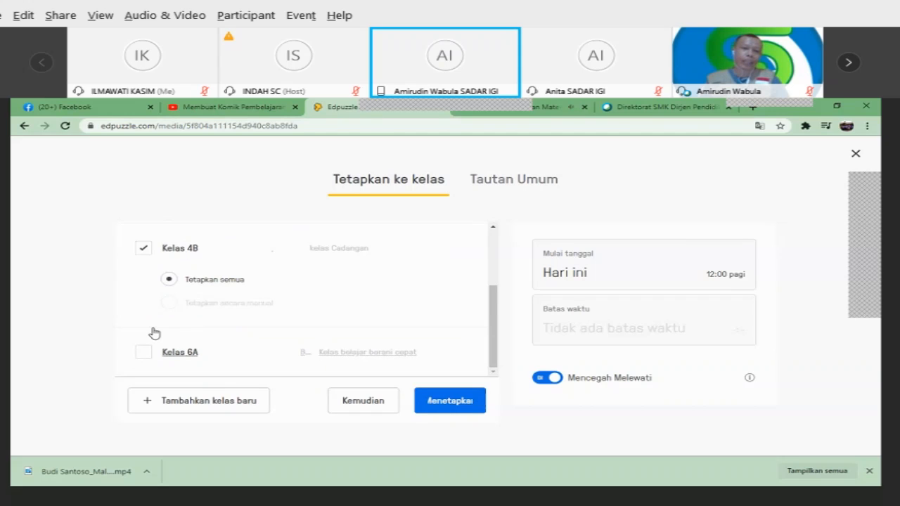
pyautogui.click(175, 350)
pyautogui.scroll(1, 141, 256)
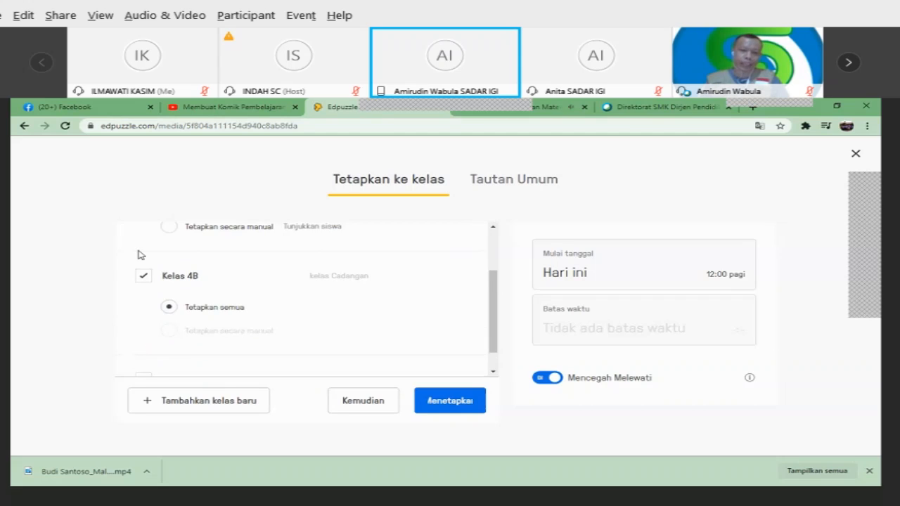
pyautogui.scroll(3, 141, 255)
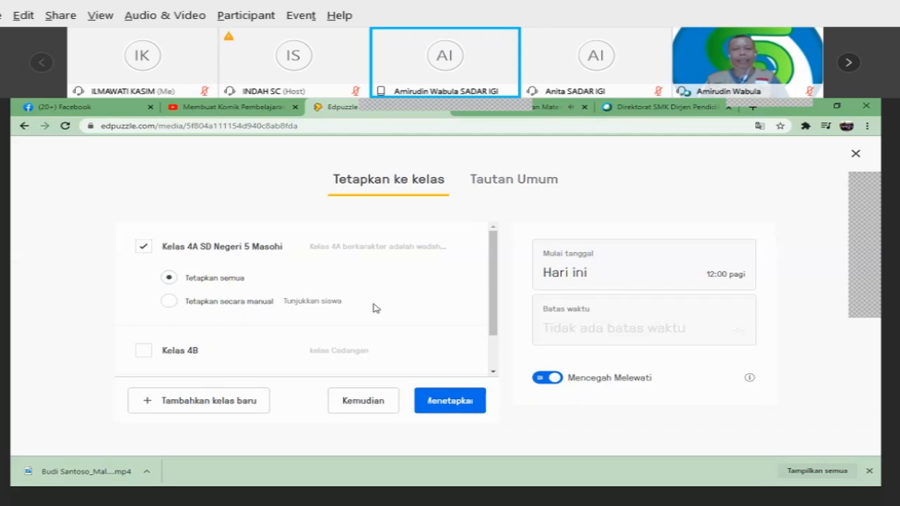
# Set the assignment's start date to 22 October 2020
pyautogui.click(445, 405)
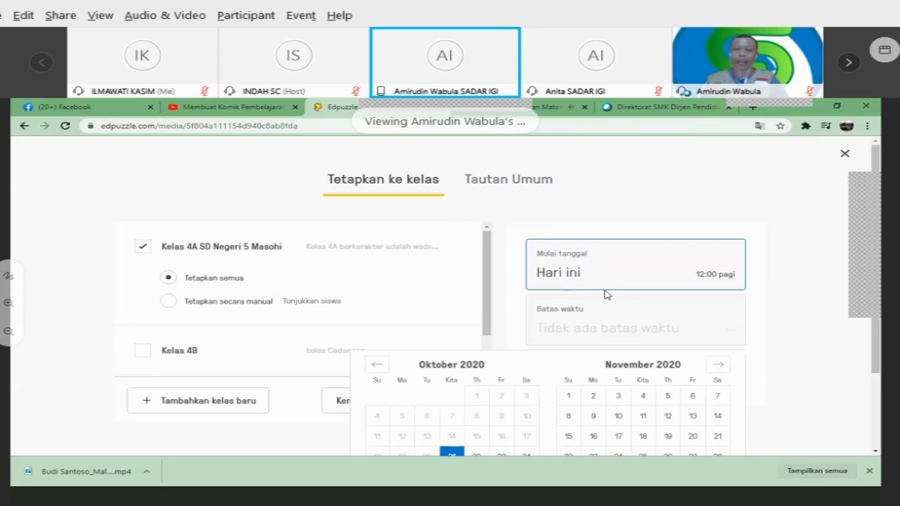
pyautogui.scroll(-2, 607, 295)
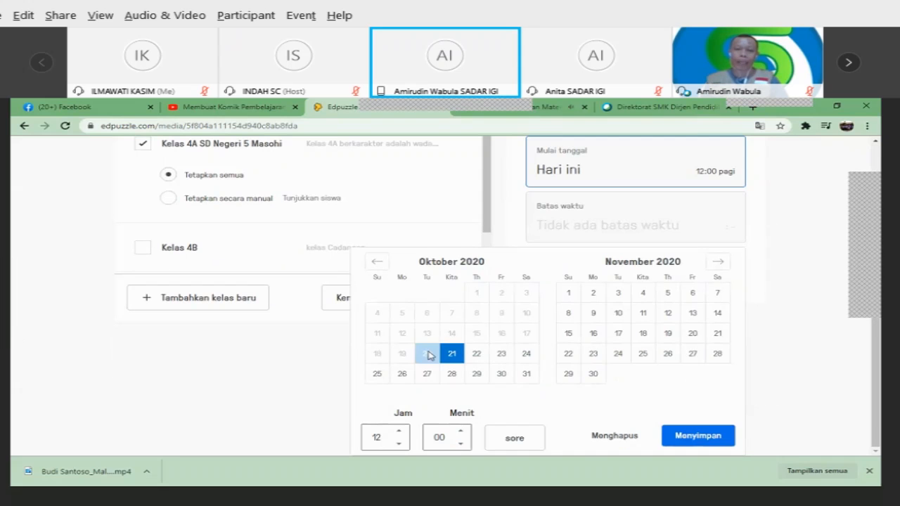
pyautogui.click(475, 355)
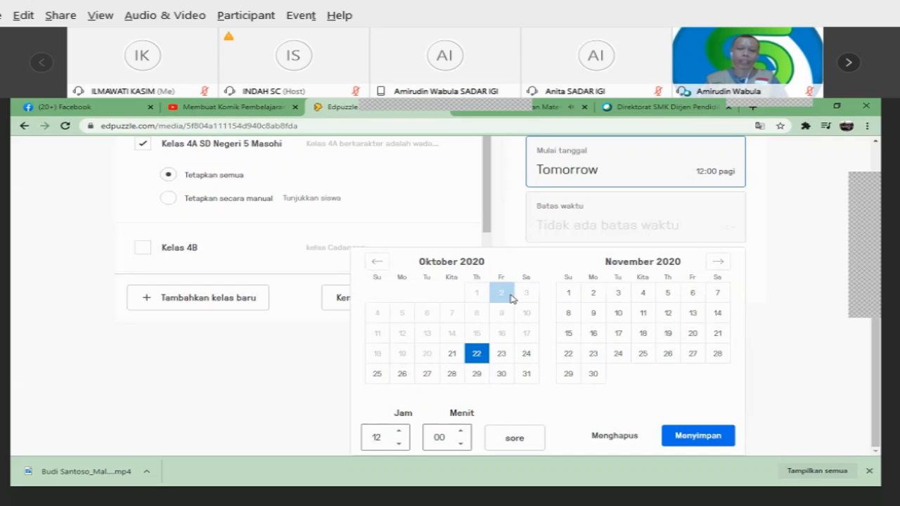
# Try setting the assignment's due time to 01:00 sore, and leave the date picker without saving
pyautogui.click(635, 218)
pyautogui.click(399, 432)
pyautogui.click(460, 445)
pyautogui.click(460, 445)
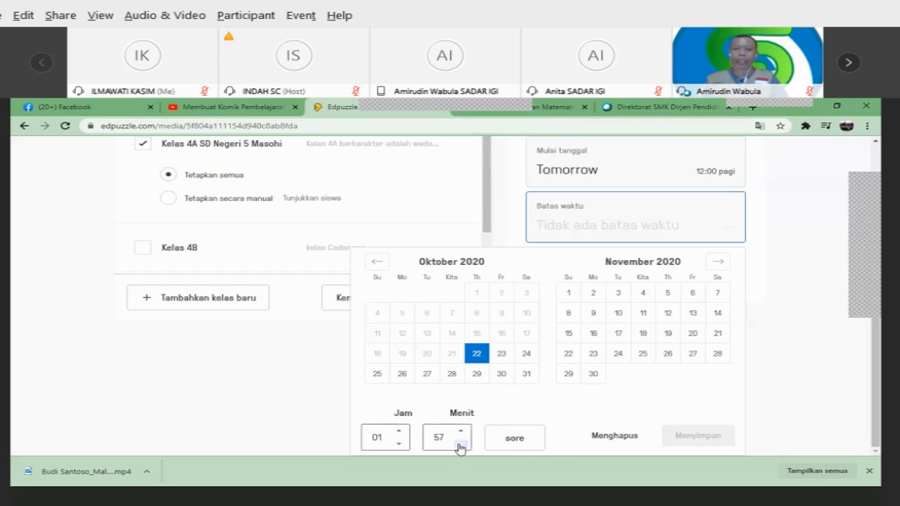
pyautogui.click(461, 431)
pyautogui.click(460, 431)
pyautogui.click(460, 431)
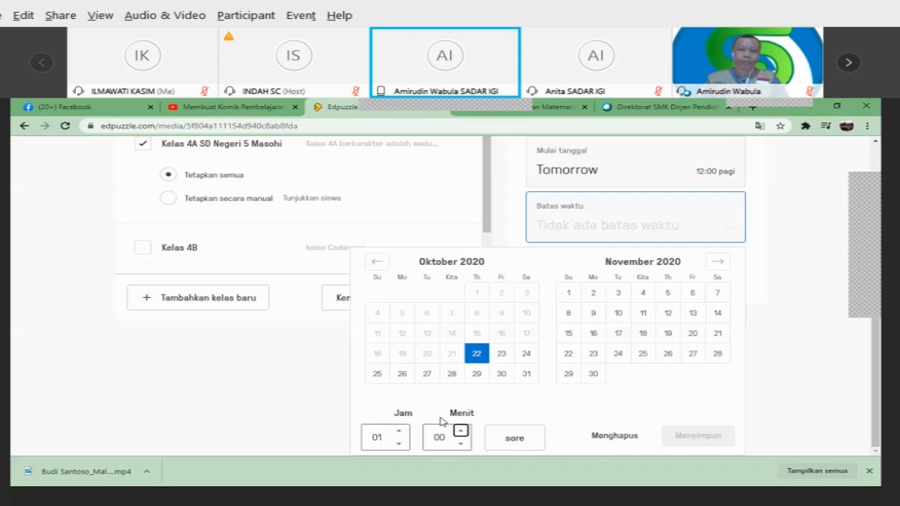
pyautogui.click(322, 355)
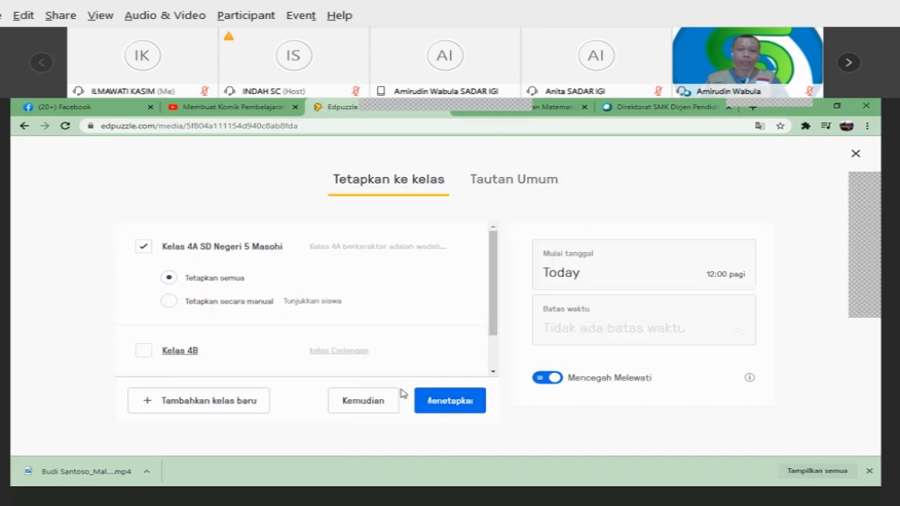
# Assign the video to Kelas 4A, and switch its skip prevention off and back on
pyautogui.click(456, 402)
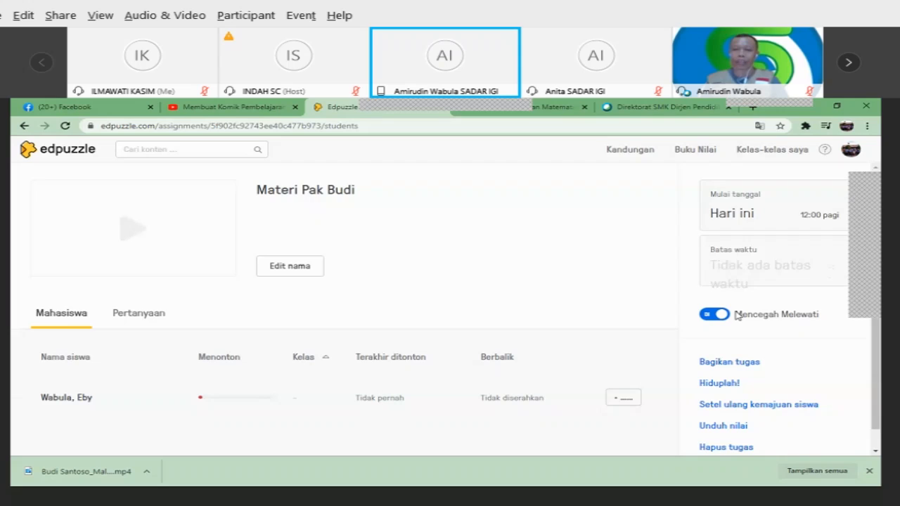
pyautogui.click(712, 319)
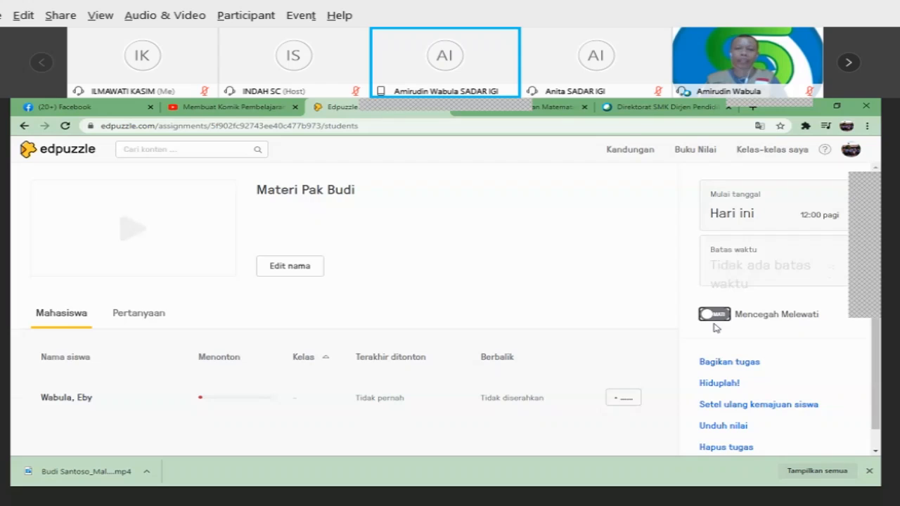
pyautogui.click(724, 320)
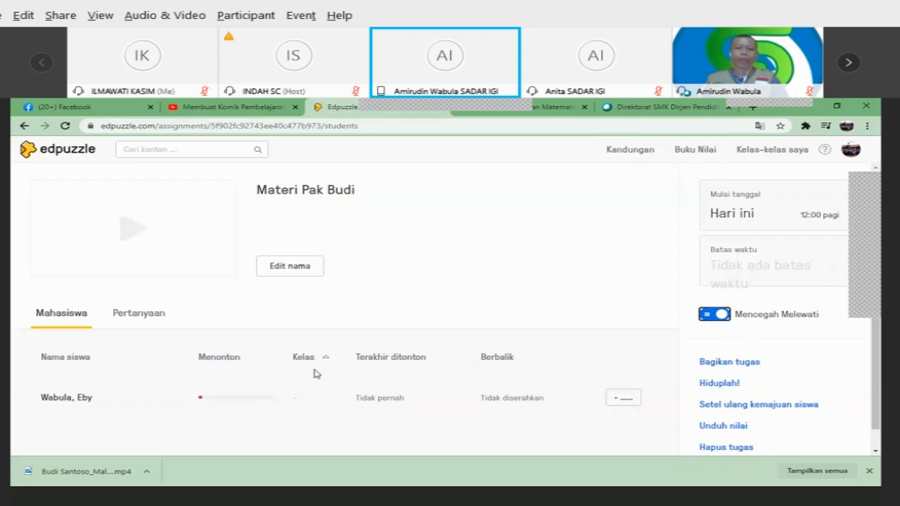
# Review the assignment's student progress list and its questions, and return to the student list
pyautogui.scroll(-1, 313, 373)
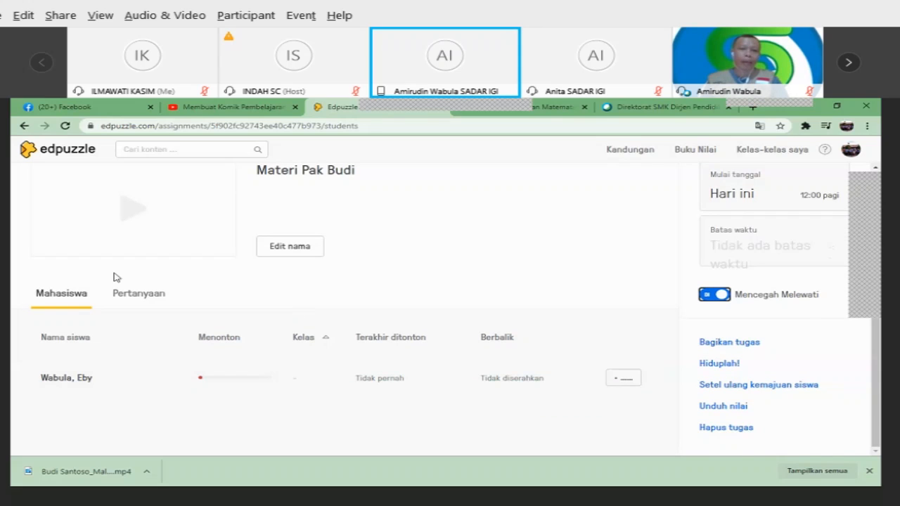
pyautogui.scroll(1, 201, 241)
pyautogui.scroll(-1, 201, 240)
pyautogui.click(146, 304)
pyautogui.scroll(-3, 245, 357)
pyautogui.scroll(2, 244, 358)
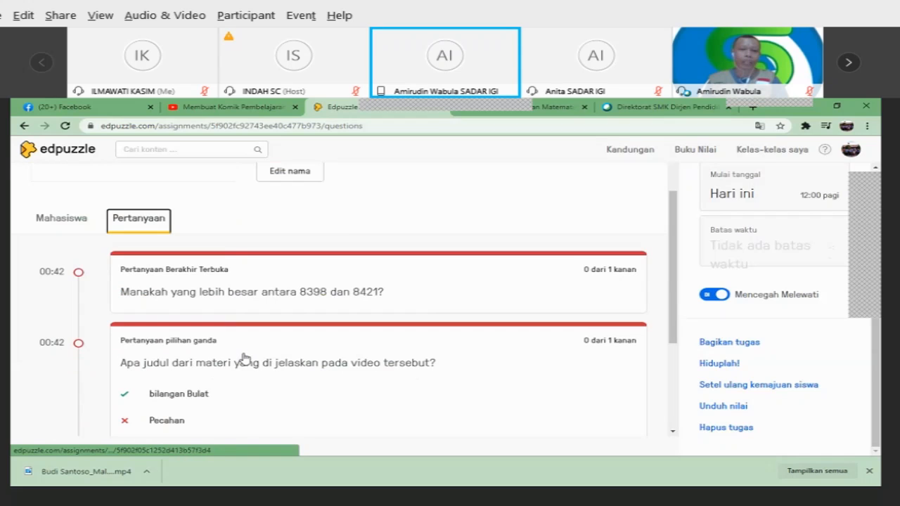
pyautogui.scroll(1, 245, 358)
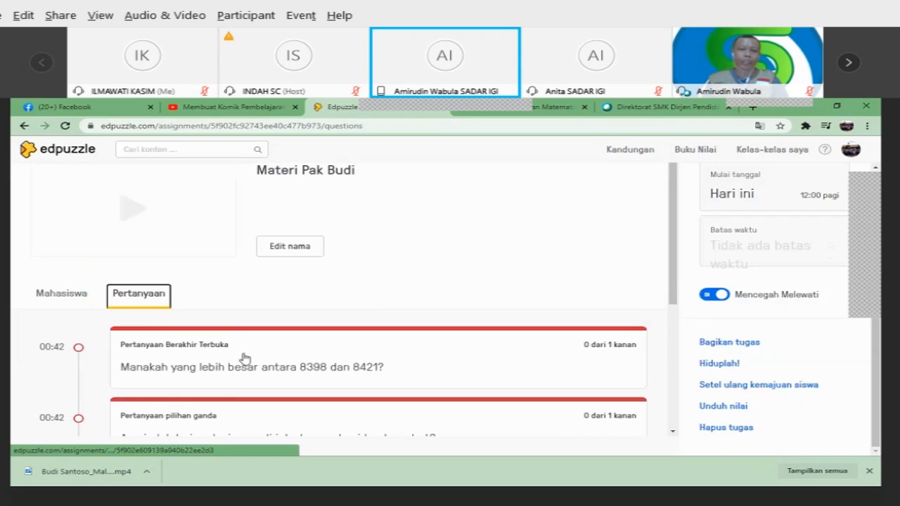
pyautogui.click(75, 296)
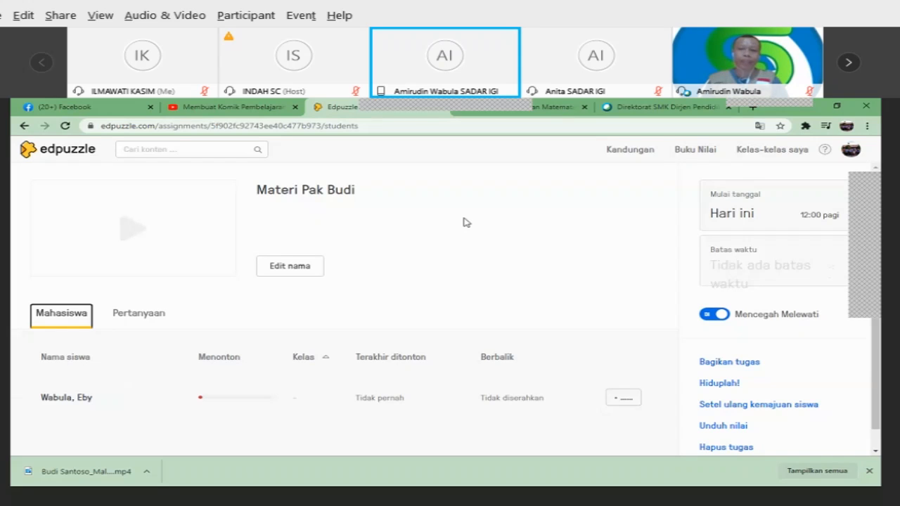
# Open the gradebook of Kelas 4A SD Negeri 5 Masohi and export it
pyautogui.scroll(-1, 684, 255)
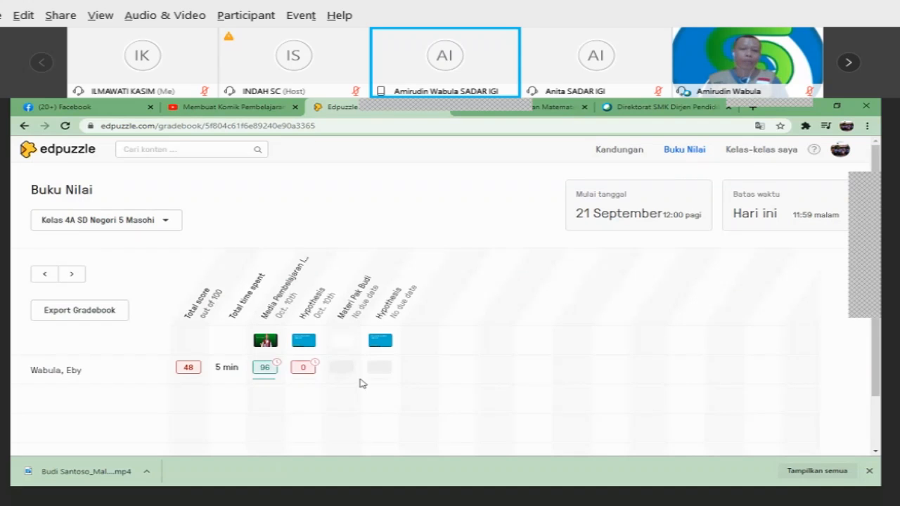
pyautogui.scroll(-1, 54, 319)
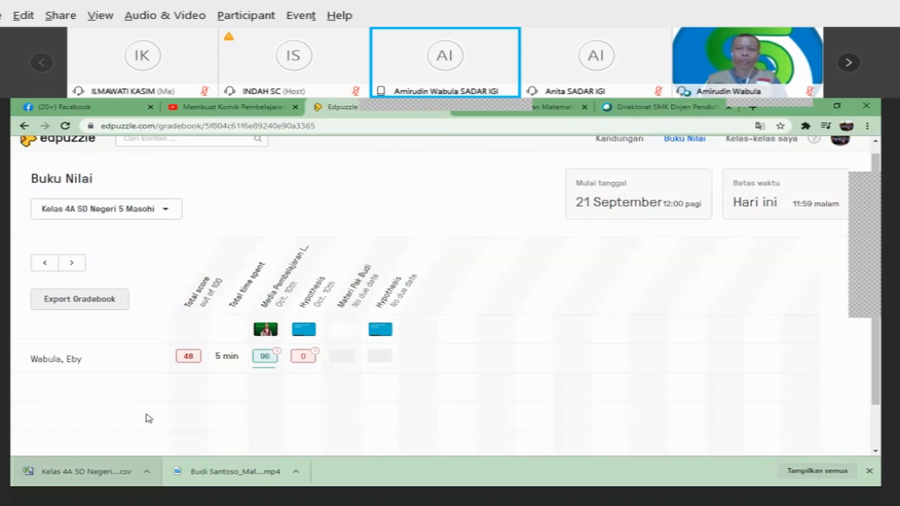
pyautogui.scroll(1, 689, 165)
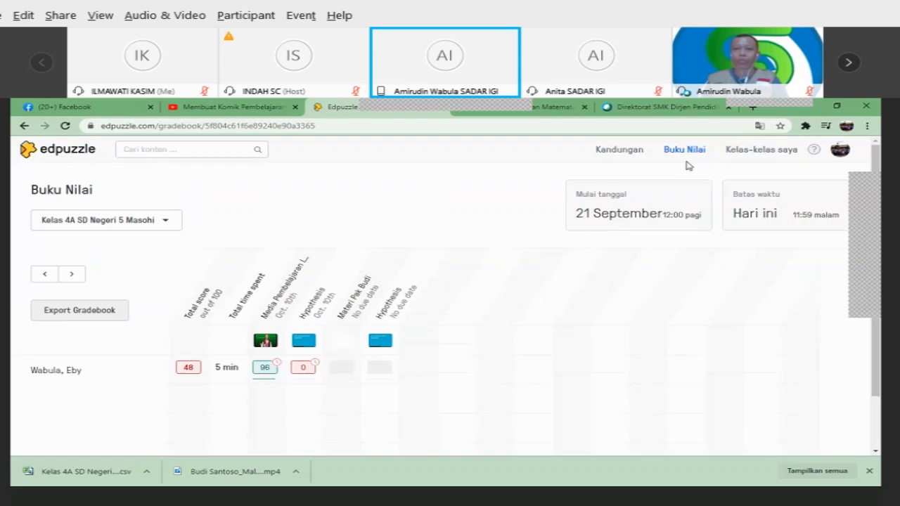
# Open the content library, browse the Edpuzzle channel's videos, and switch to searching the YouTube channel
pyautogui.click(742, 156)
pyautogui.click(628, 153)
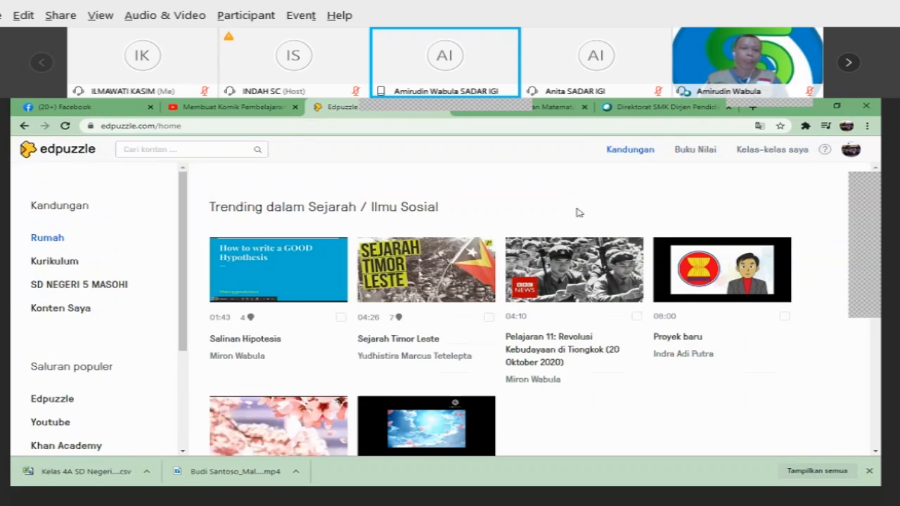
pyautogui.scroll(-1, 188, 264)
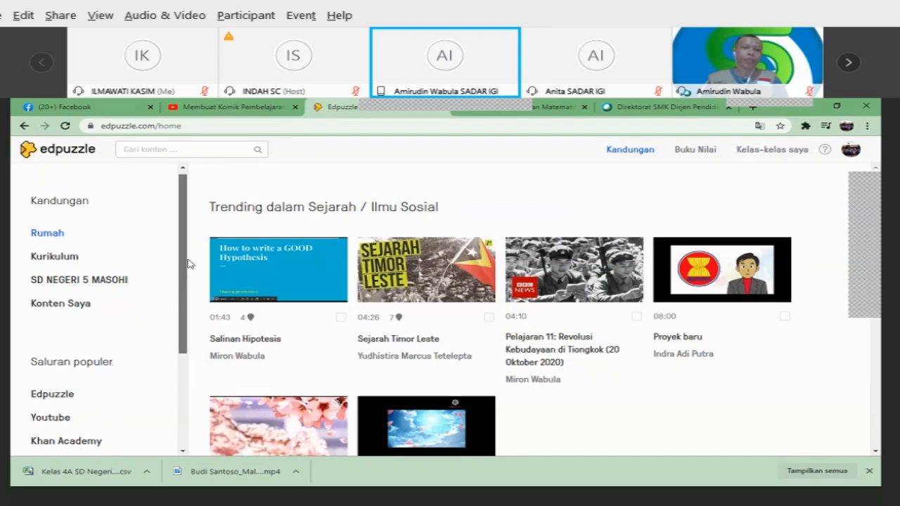
pyautogui.scroll(1, 188, 264)
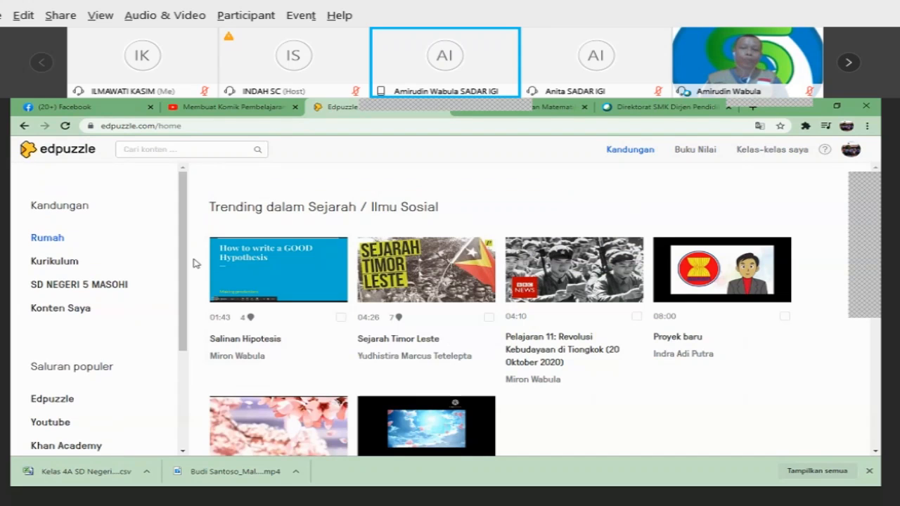
pyautogui.scroll(-1, 184, 276)
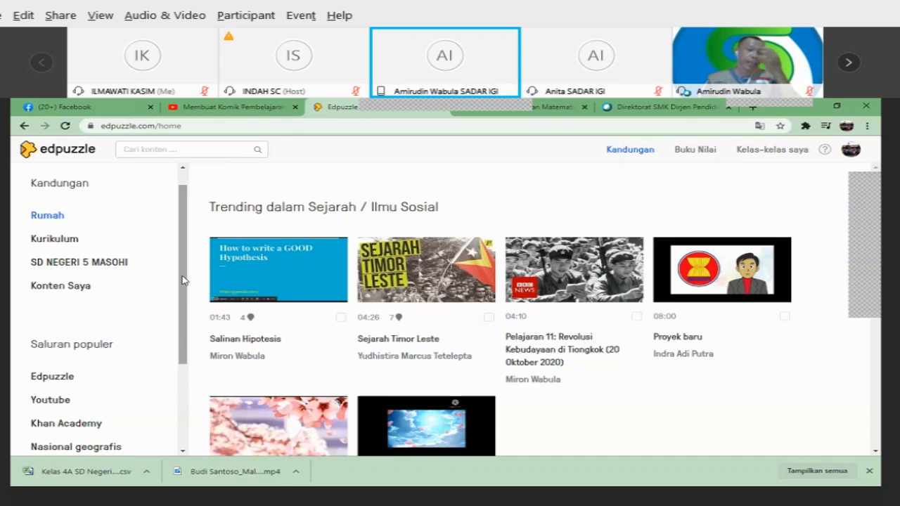
pyautogui.moveTo(182, 279); pyautogui.dragTo(187, 314)
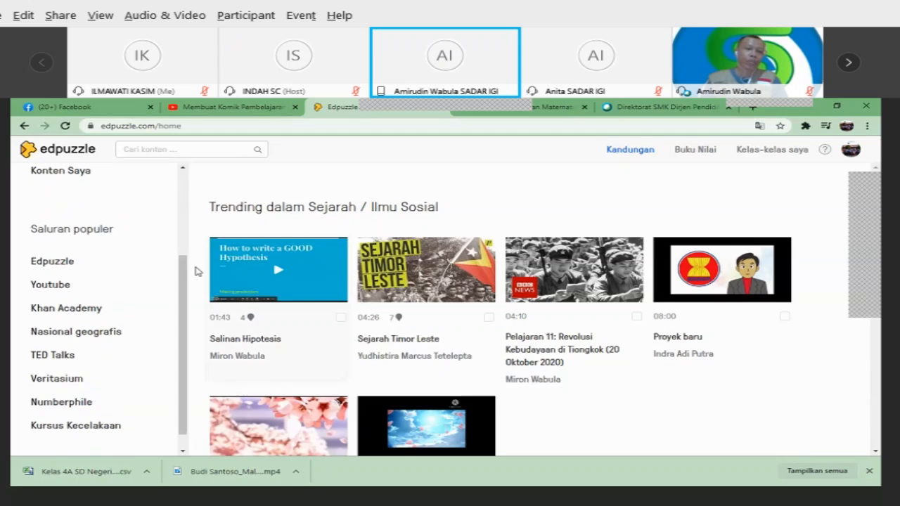
pyautogui.click(48, 265)
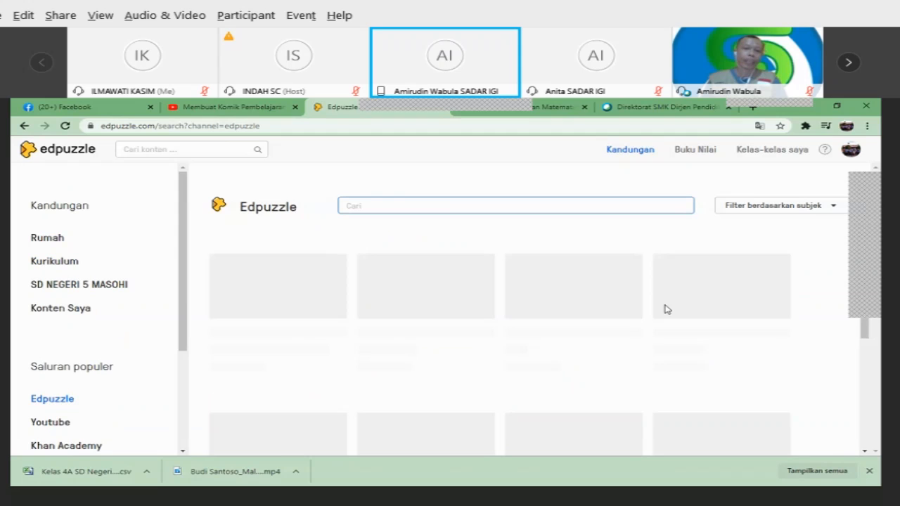
pyautogui.scroll(-2, 55, 286)
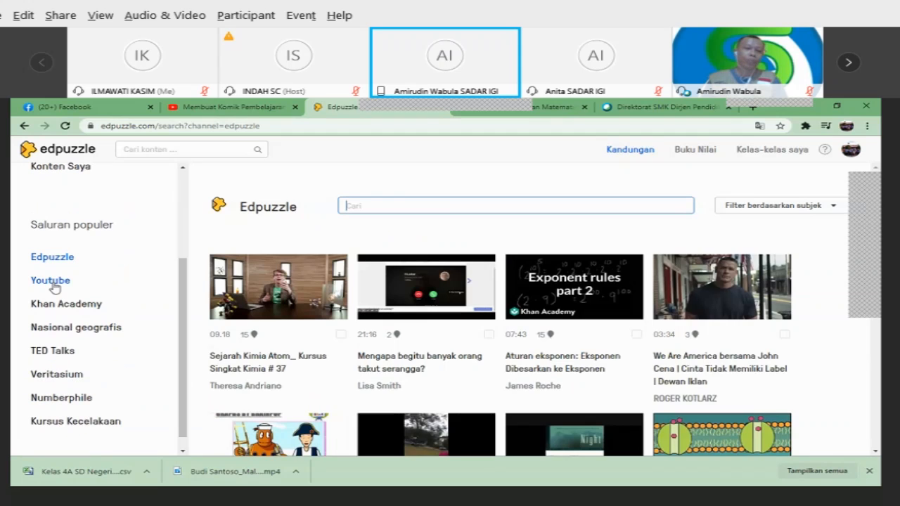
pyautogui.click(54, 281)
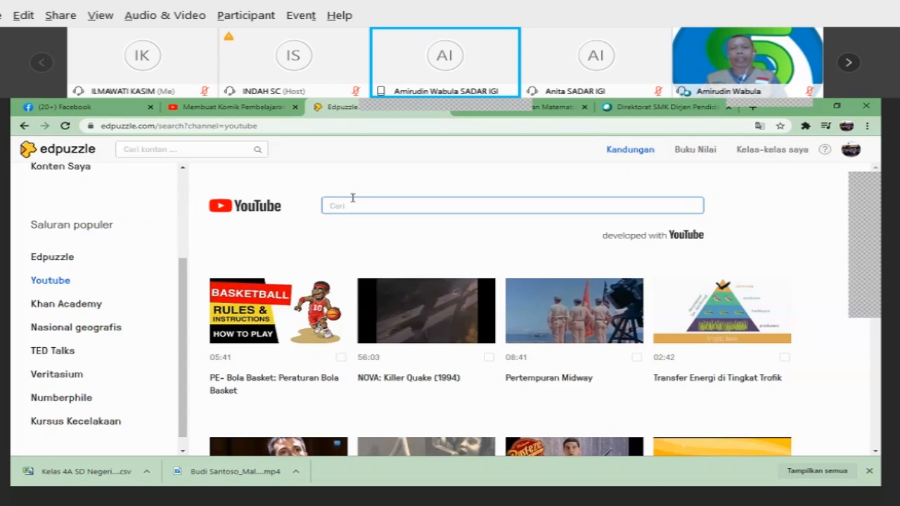
pyautogui.click(353, 200)
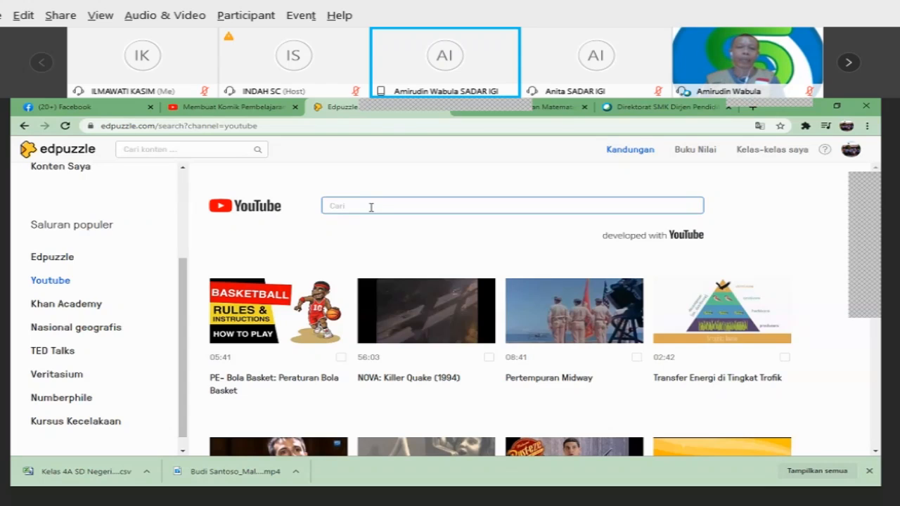
# Switch to the browser's YouTube page, search the web for the channel owner's name, and open the account's own YouTube channel videos
pyautogui.click(246, 106)
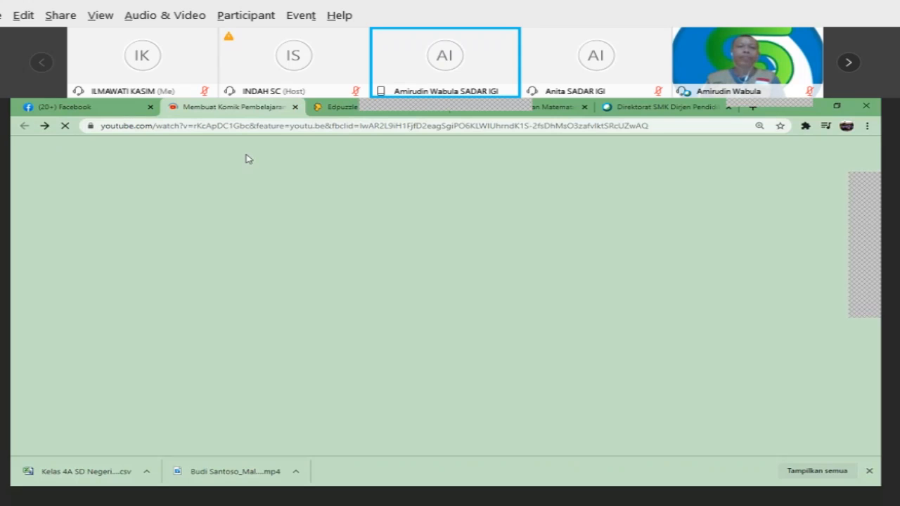
pyautogui.click(342, 127)
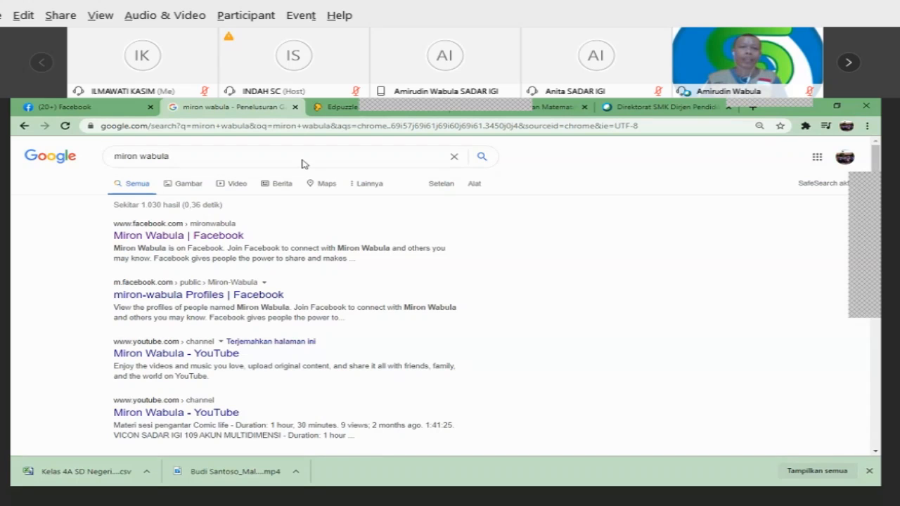
pyautogui.click(809, 156)
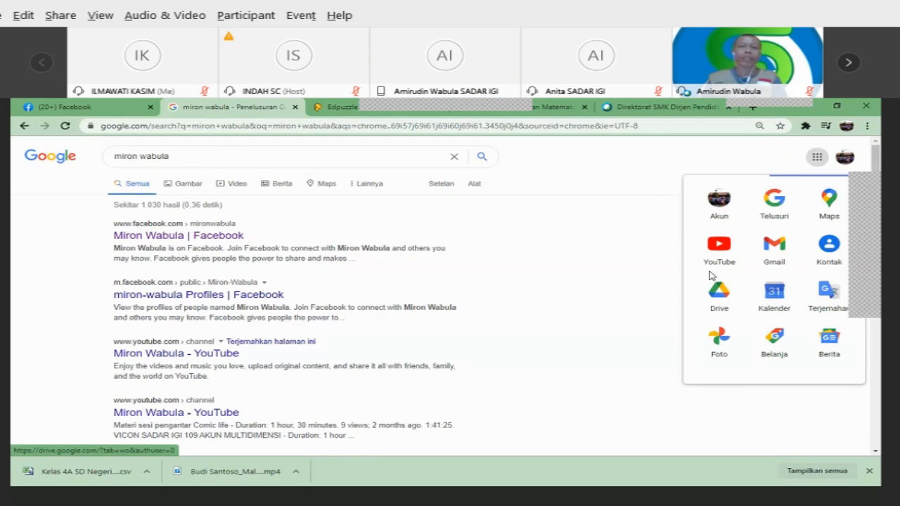
pyautogui.click(718, 247)
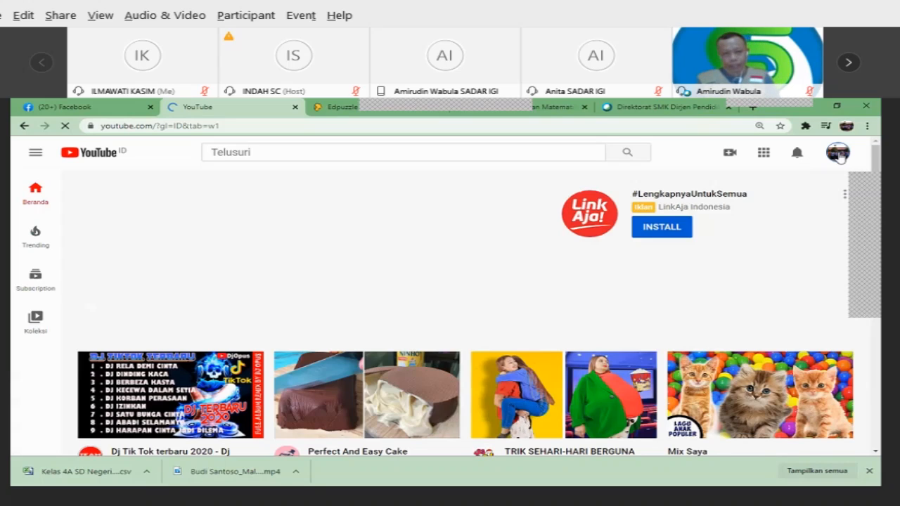
pyautogui.click(839, 156)
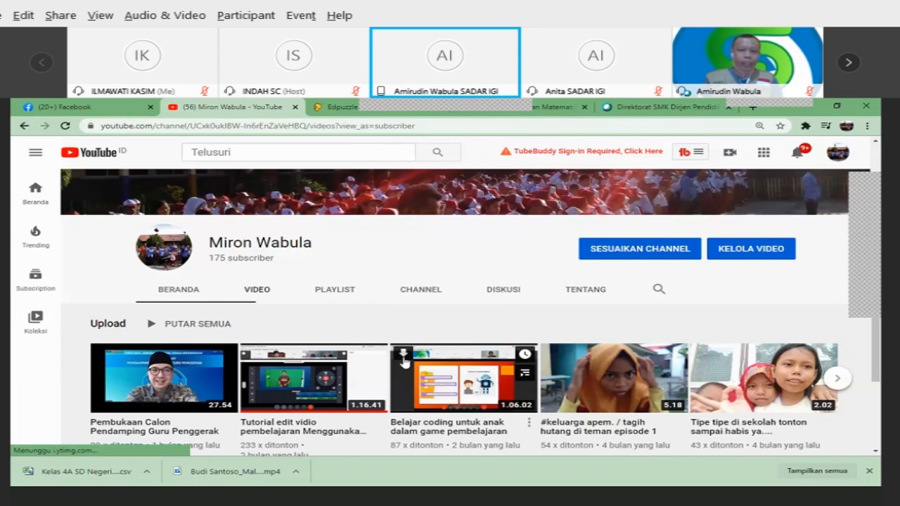
# Find and open the video "Media Pembelajaran SD, Rumah Belajar Kemdikbud" among the channel's uploads
pyautogui.scroll(-2, 405, 362)
pyautogui.scroll(-2, 277, 349)
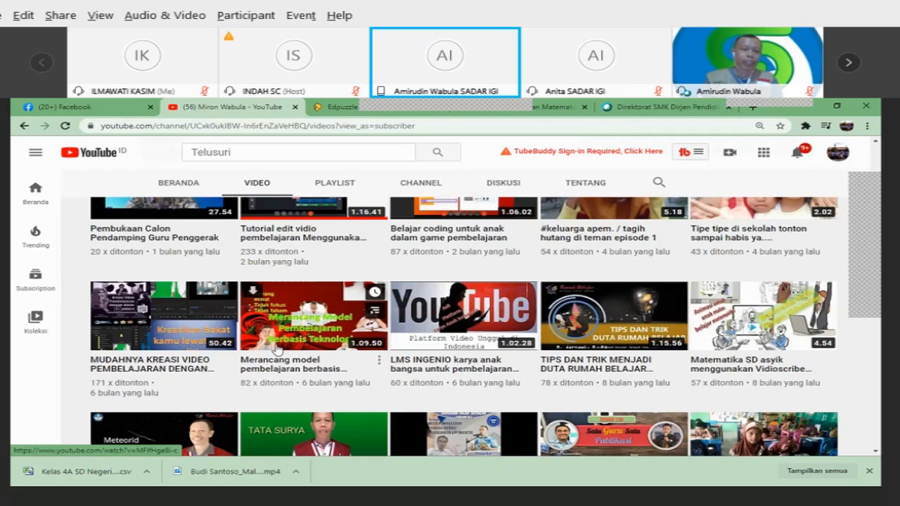
pyautogui.scroll(2, 278, 349)
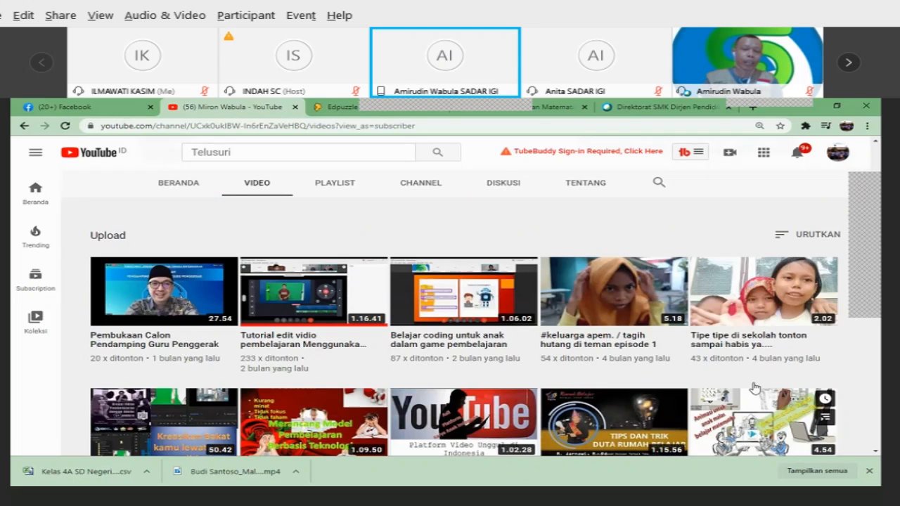
pyautogui.scroll(-4, 755, 387)
pyautogui.click(159, 340)
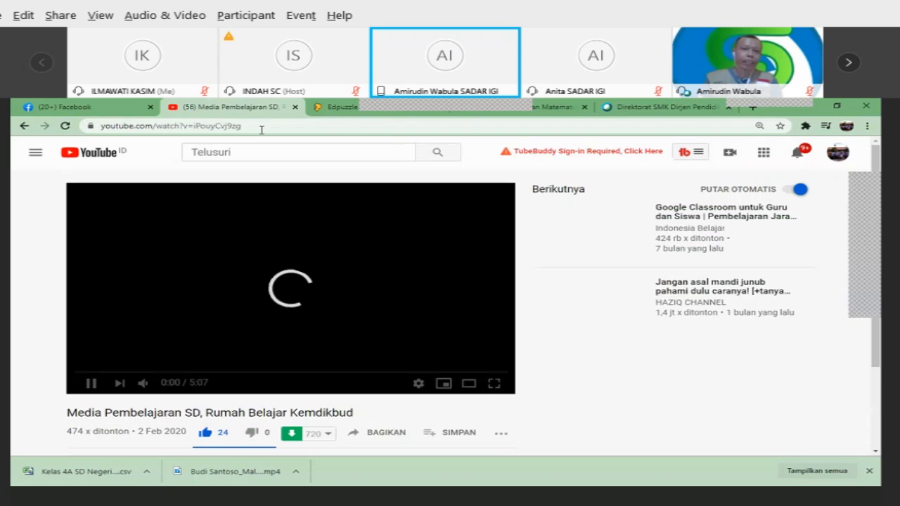
# Copy the YouTube video's link, paste it into Edpuzzle's YouTube search, and open the video for editing
pyautogui.click(244, 127)
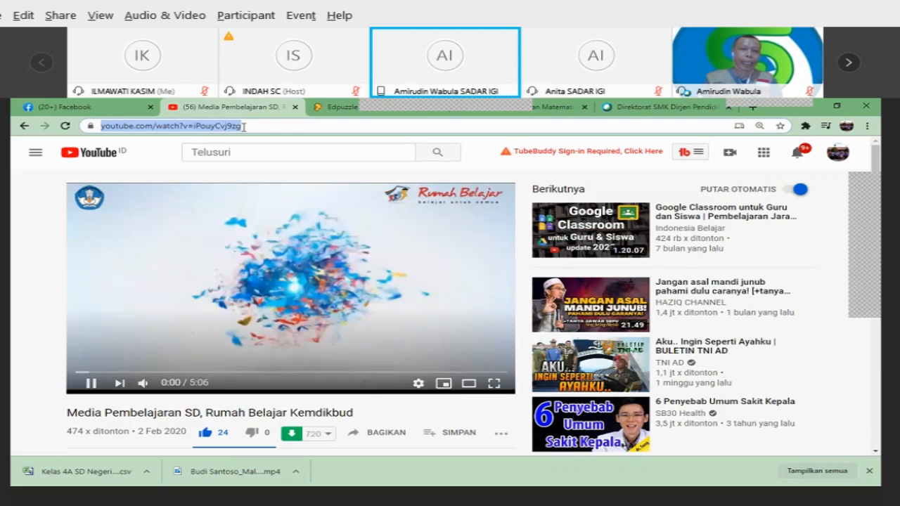
pyautogui.click(295, 132)
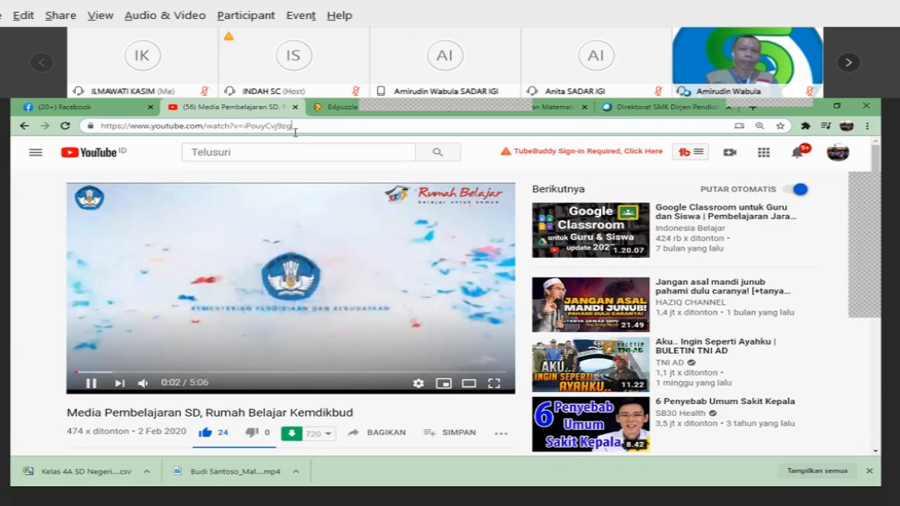
pyautogui.hotkey('ctrl', 'a')
pyautogui.hotkey('ctrl', 'c')
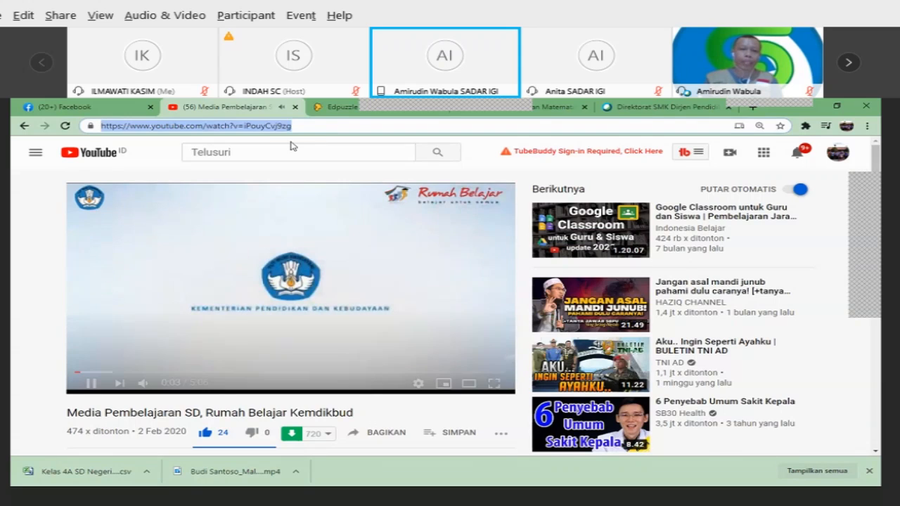
pyautogui.hotkey('ctrl', 'Tab')
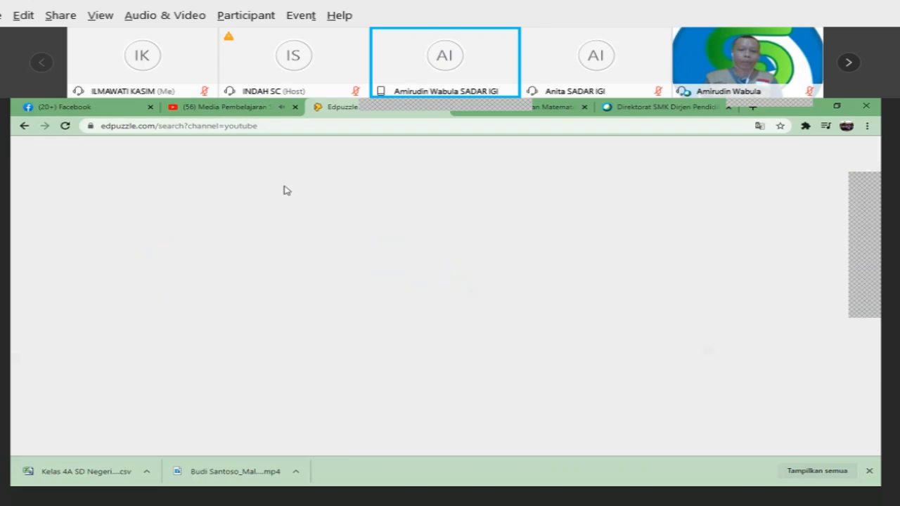
pyautogui.hotkey('ctrl', 'v')
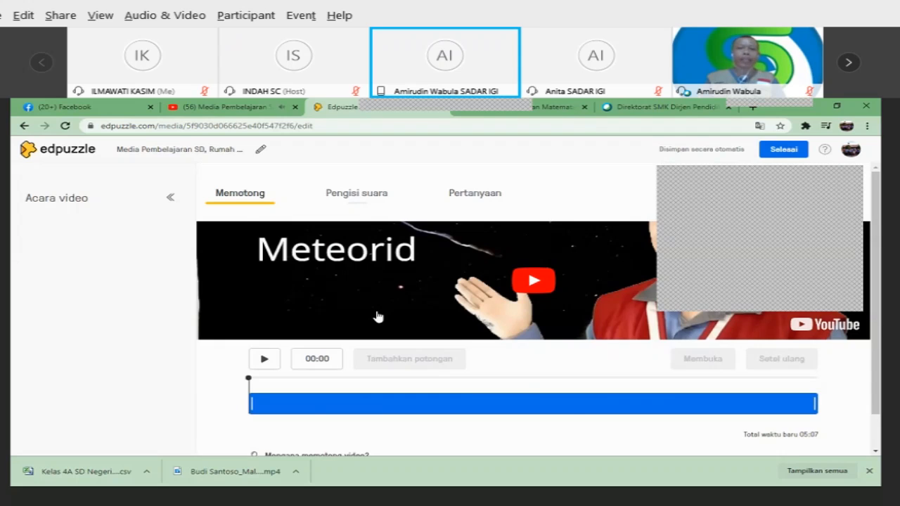
# Check the source video's YouTube page and open the question section of the Edpuzzle lesson
pyautogui.click(232, 107)
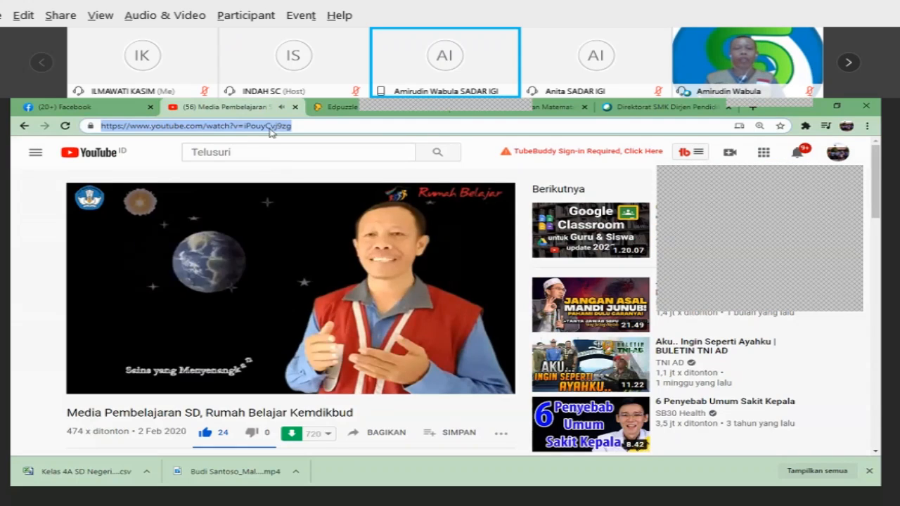
pyautogui.click(333, 110)
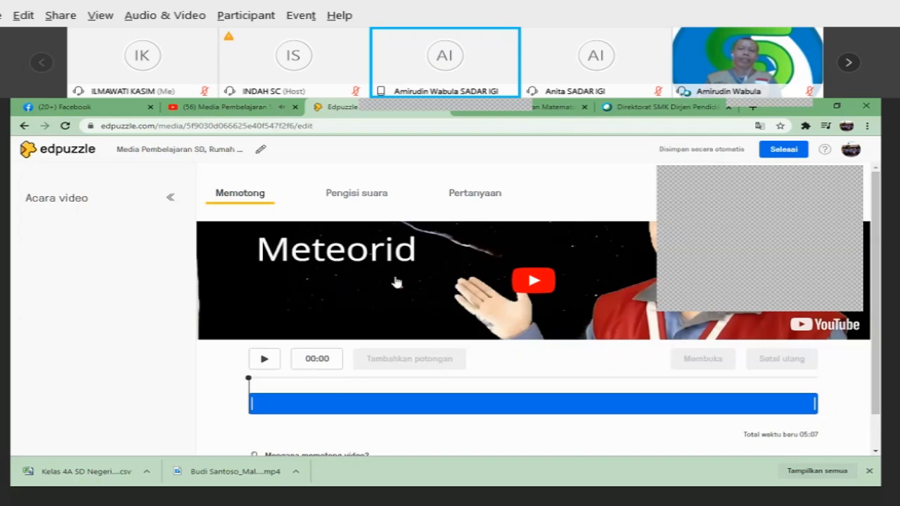
pyautogui.click(473, 202)
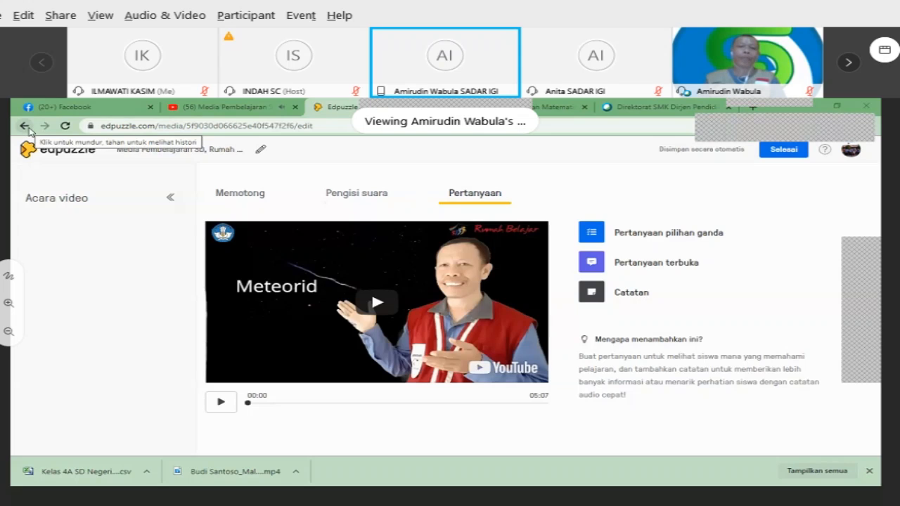
# Return to Edpuzzle's YouTube search, find "Media Pembelajaran SD, Rumah Belajar Kemdikbud" by its copied link, and open it for editing
pyautogui.click(25, 127)
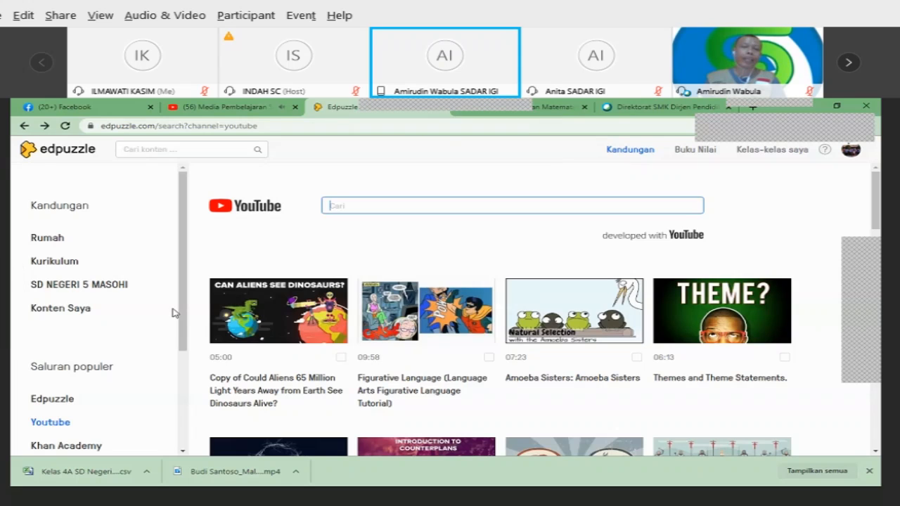
pyautogui.scroll(-3, 175, 311)
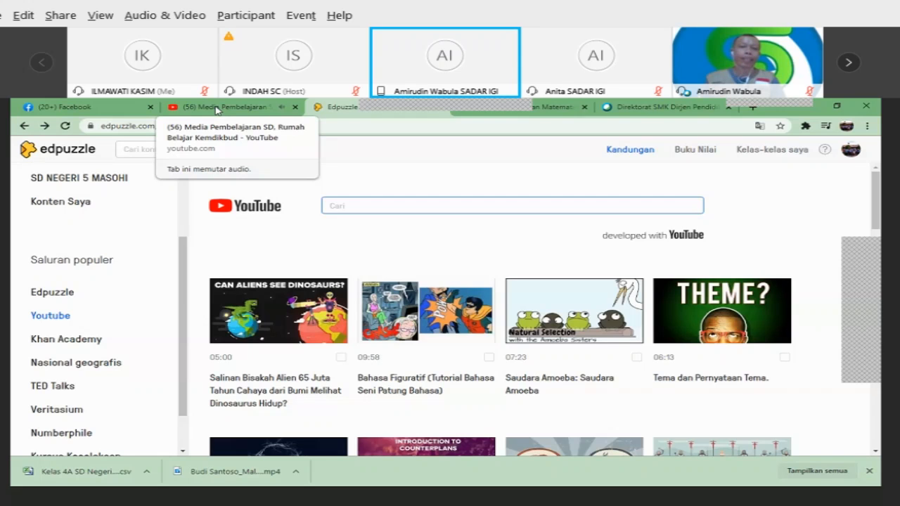
pyautogui.click(216, 110)
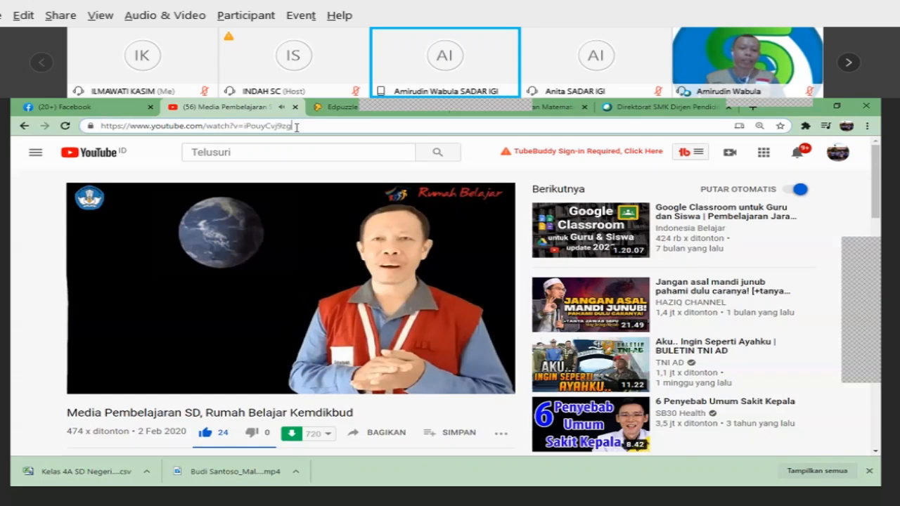
pyautogui.moveTo(291, 125); pyautogui.dragTo(102, 140)
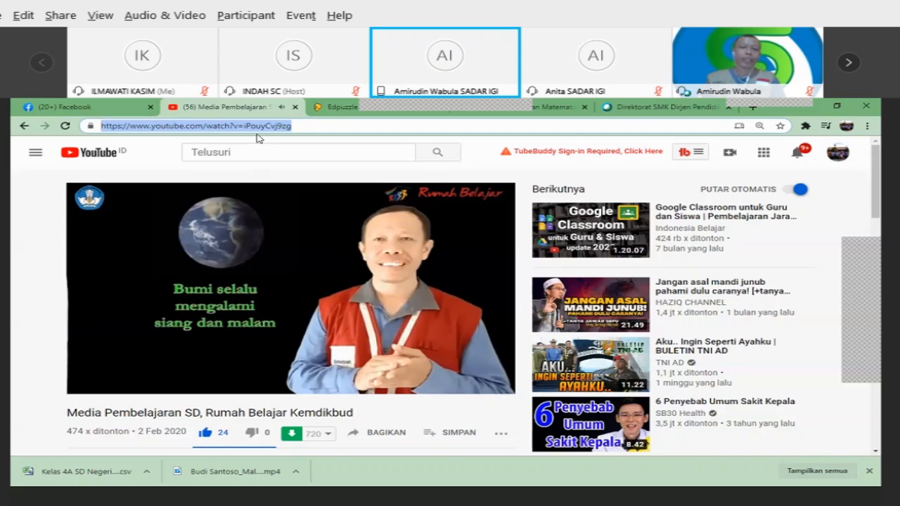
pyautogui.click(338, 107)
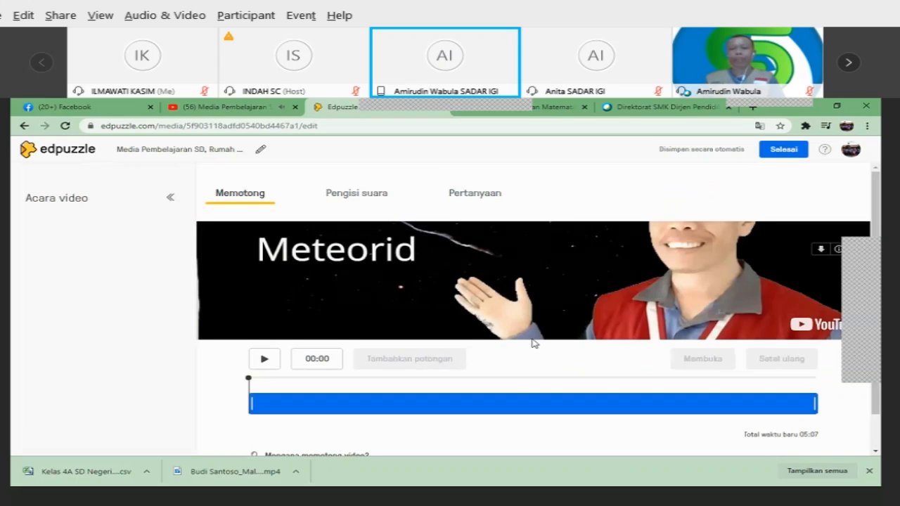
# Play the video in the lesson editor and view its voiceover and question sections
pyautogui.click(533, 338)
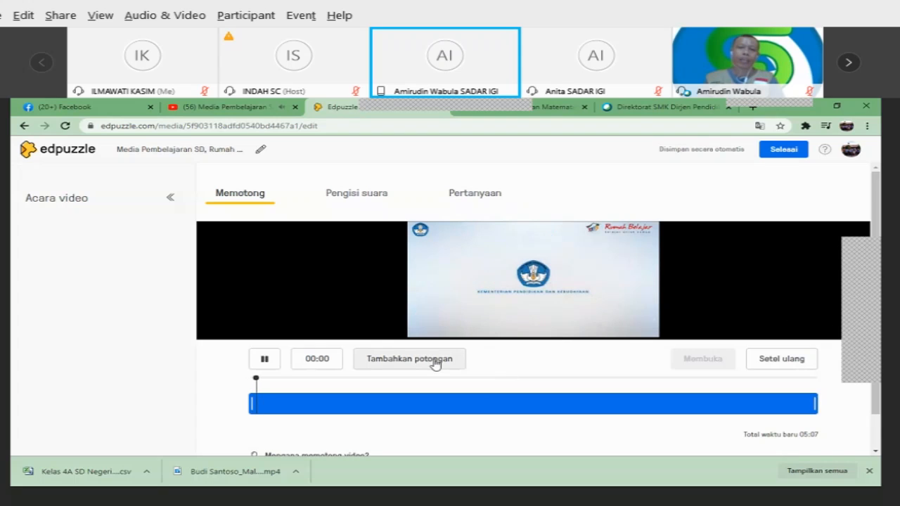
pyautogui.click(357, 200)
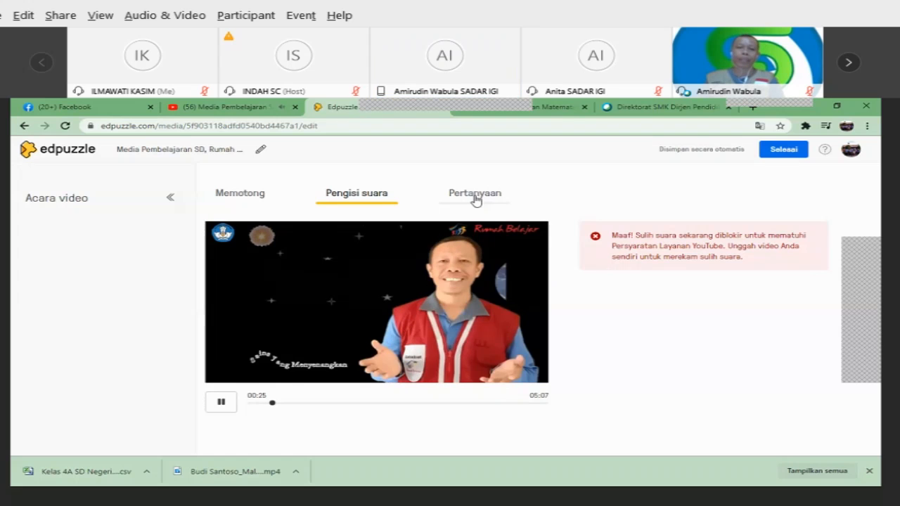
pyautogui.click(475, 197)
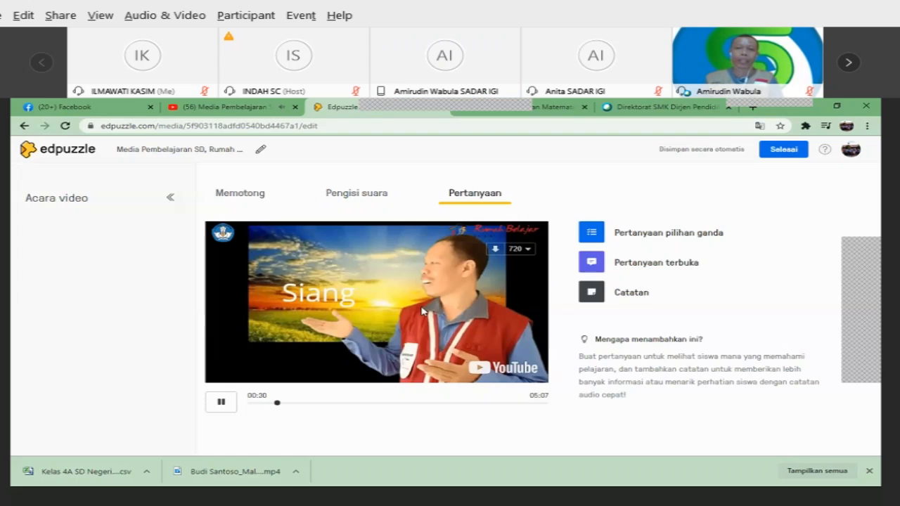
# Finish editing the lesson and return to the content library
pyautogui.click(784, 149)
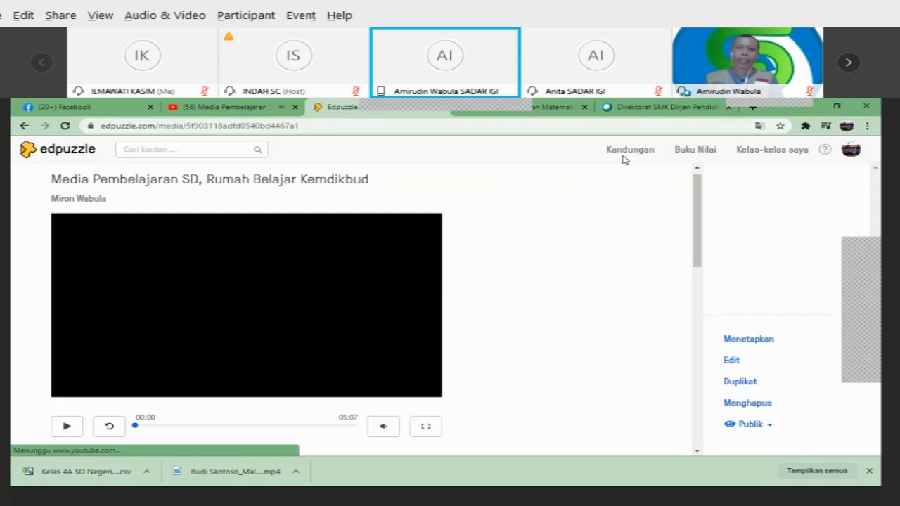
pyautogui.click(625, 154)
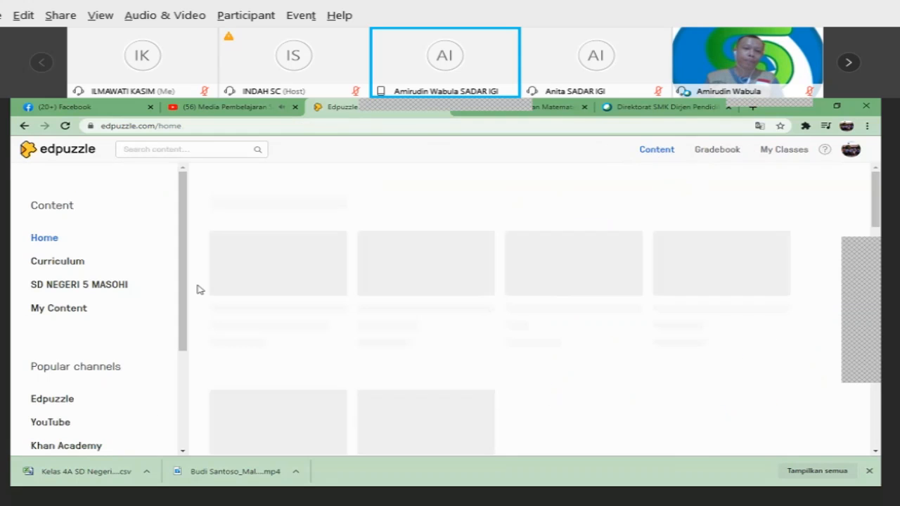
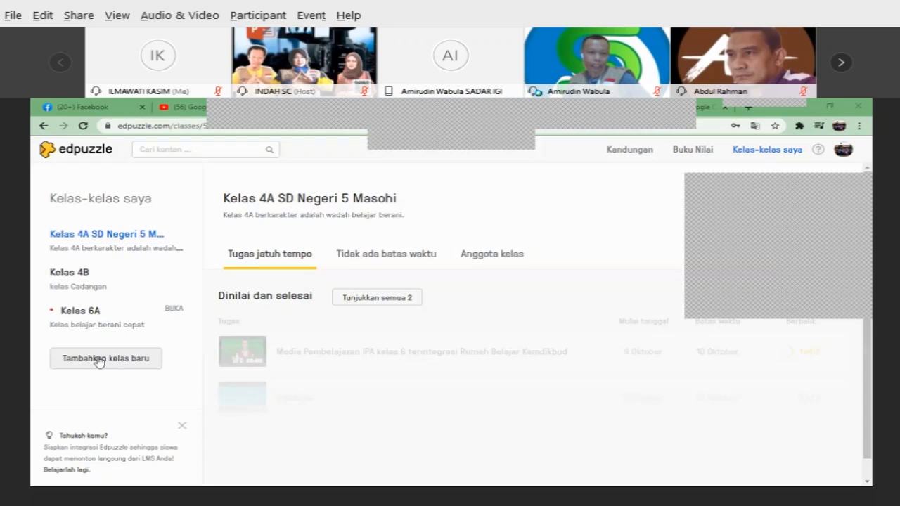
# View the options for adding a new class and try the Google Kelas option
pyautogui.click(100, 361)
pyautogui.scroll(-1, 170, 357)
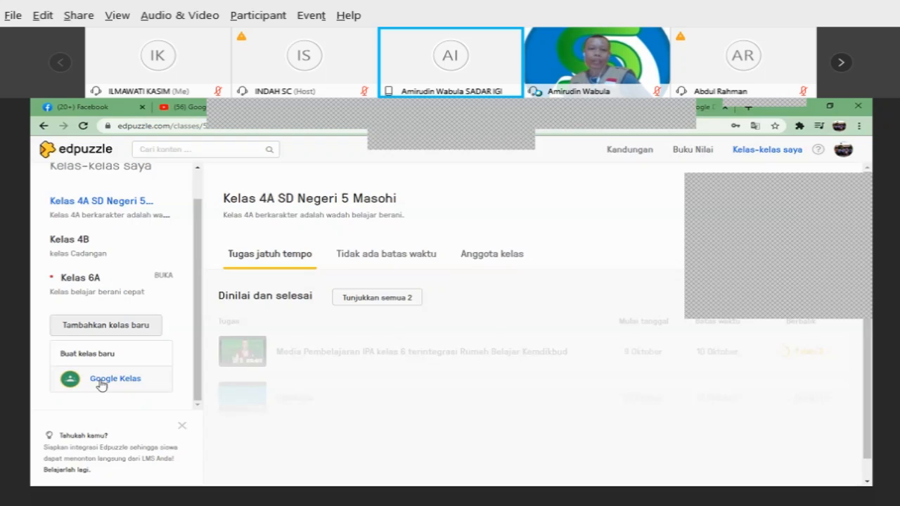
pyautogui.click(101, 380)
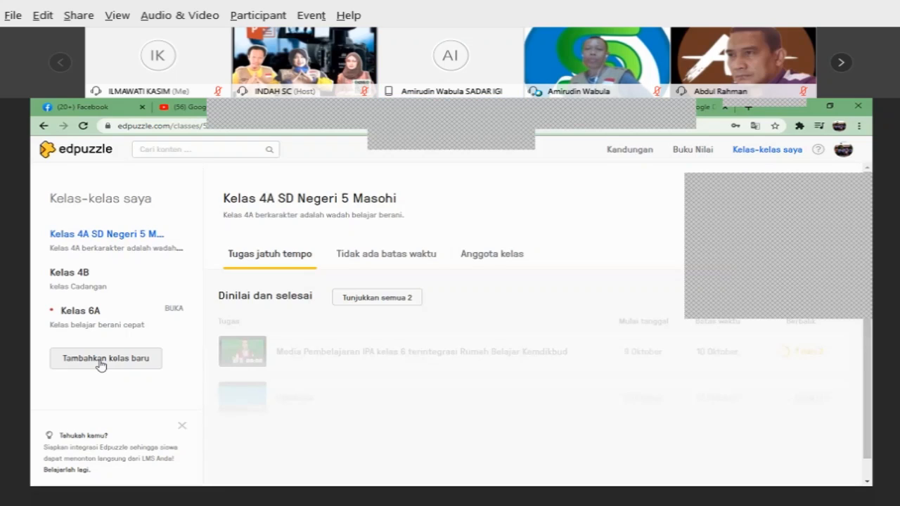
# Open the form for creating a new class, select the Klasik class type, and close the form without creating the class
pyautogui.click(100, 361)
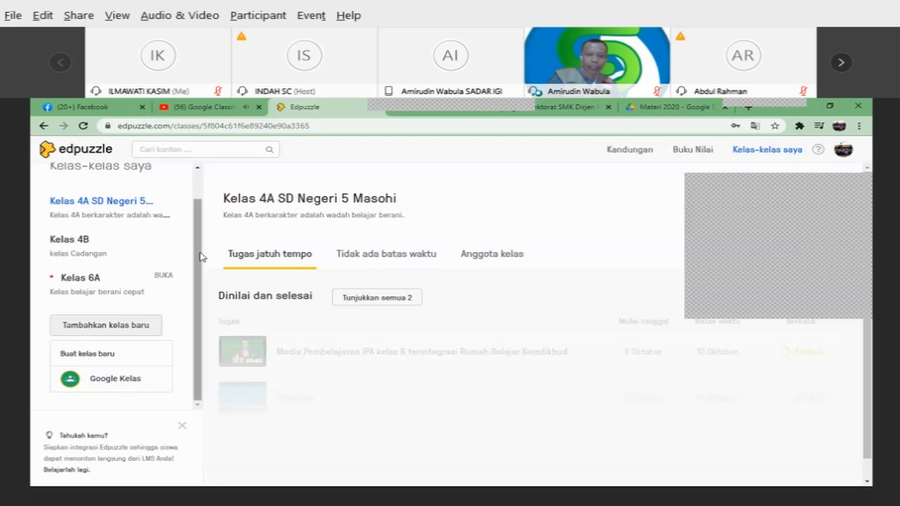
pyautogui.moveTo(199, 256); pyautogui.dragTo(206, 222)
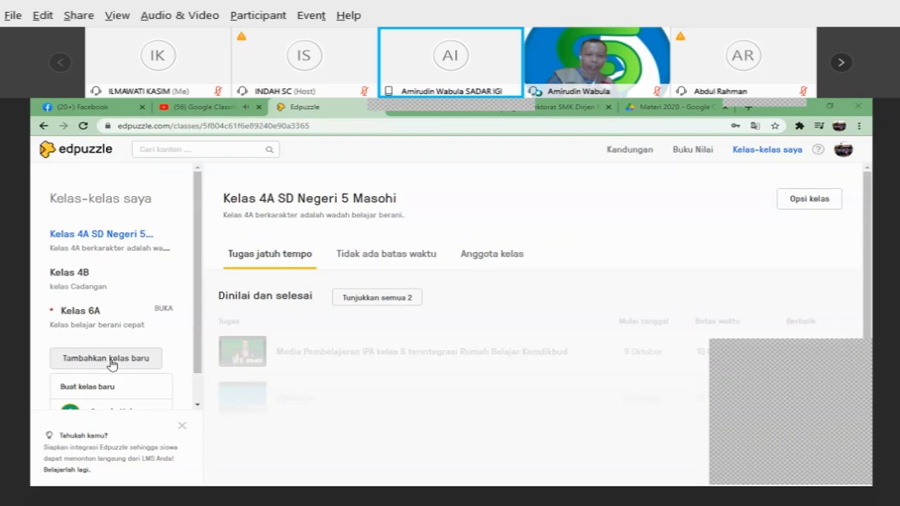
pyautogui.click(98, 386)
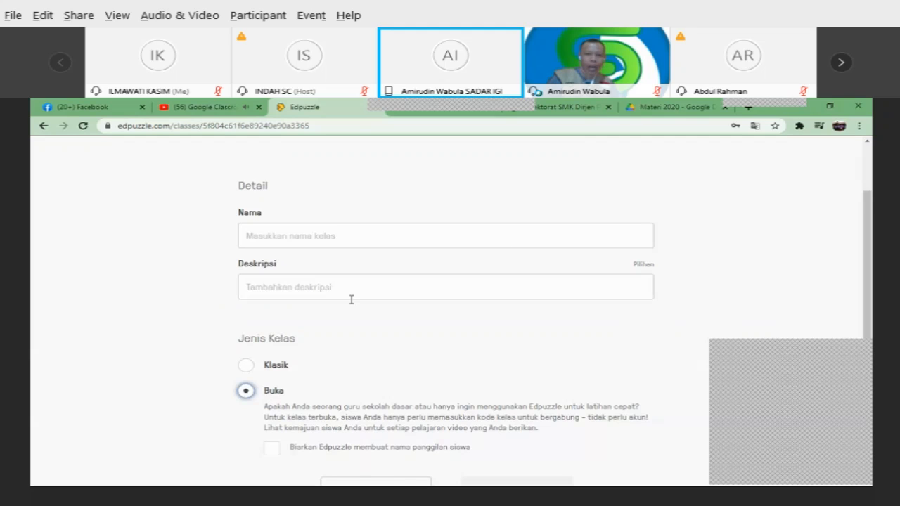
pyautogui.click(245, 365)
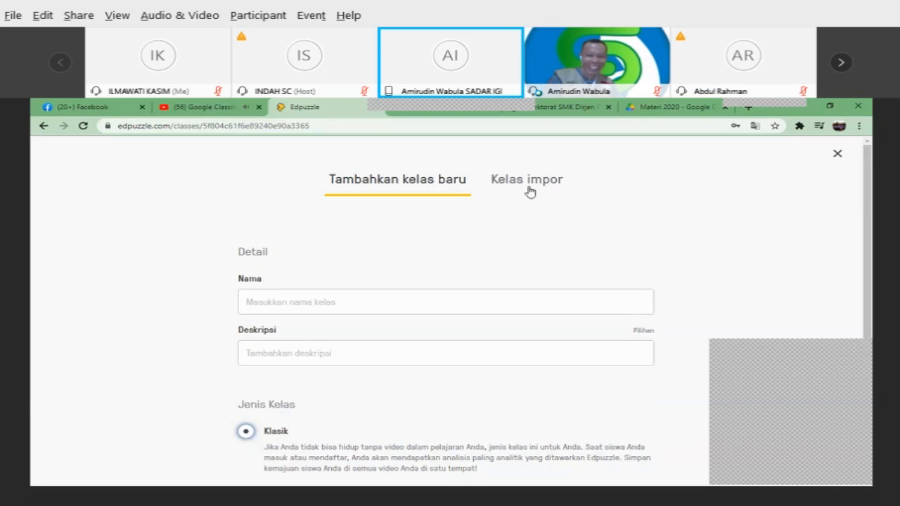
pyautogui.click(837, 153)
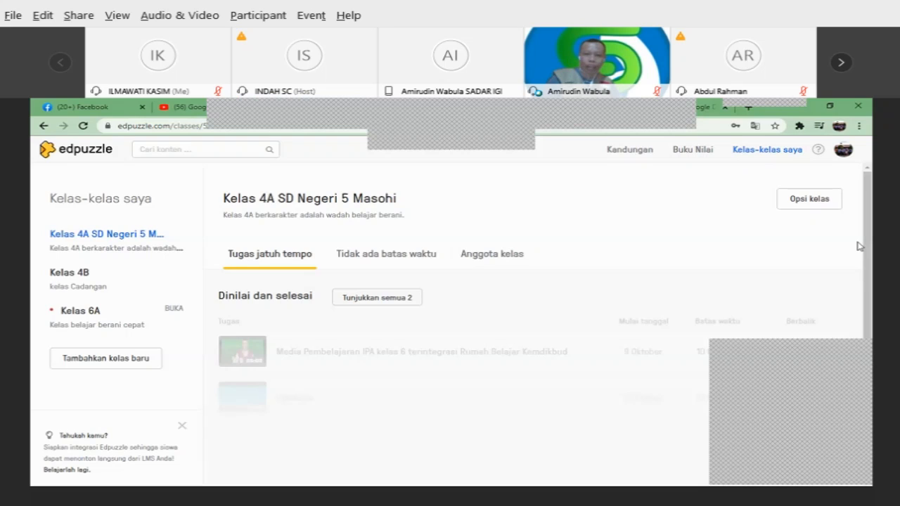
# Open the class Kelas 4B
pyautogui.click(69, 272)
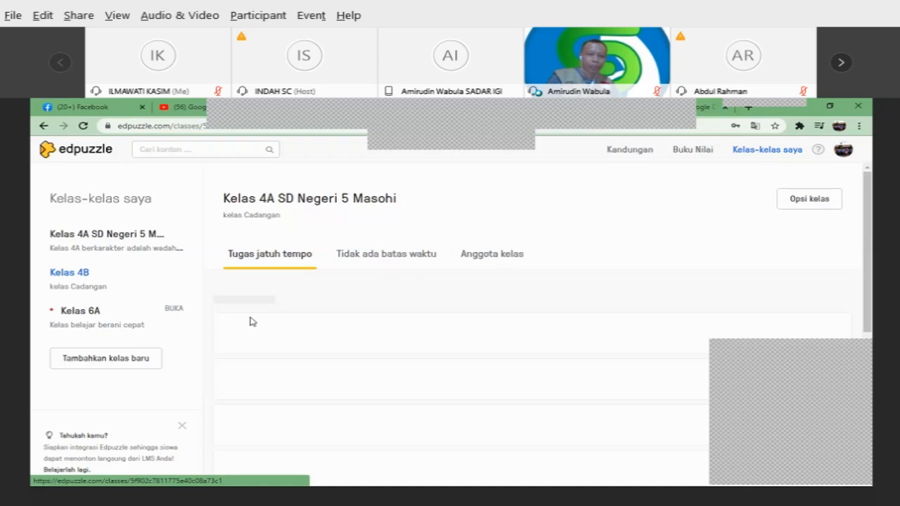